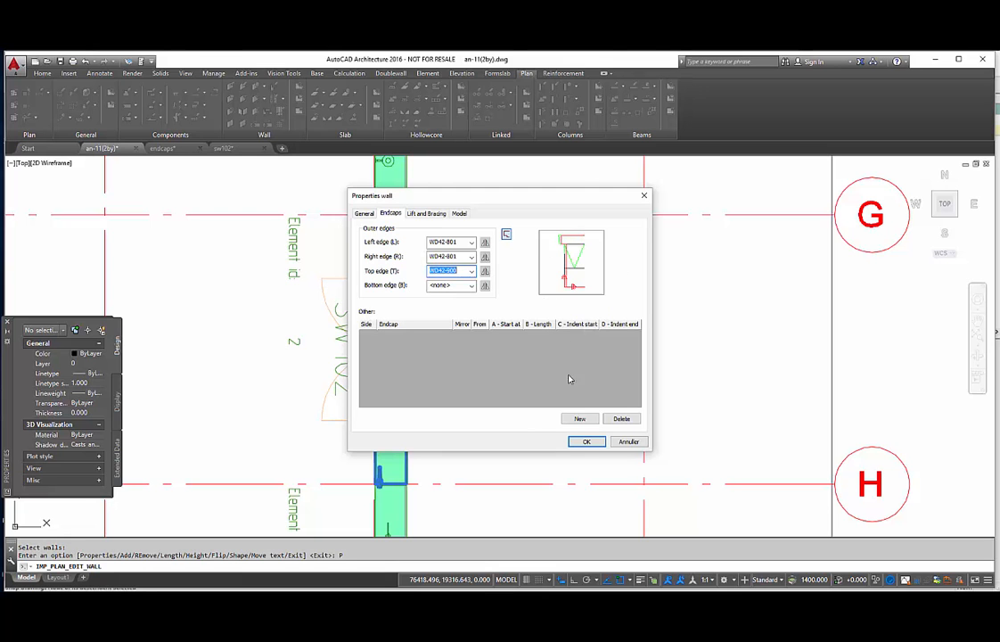
# Step: Apply the wall's endcap properties with WD42-900 on the top edge, update the lift and bracing anchor placing, and exit wall editing
pyautogui.click(581, 443)
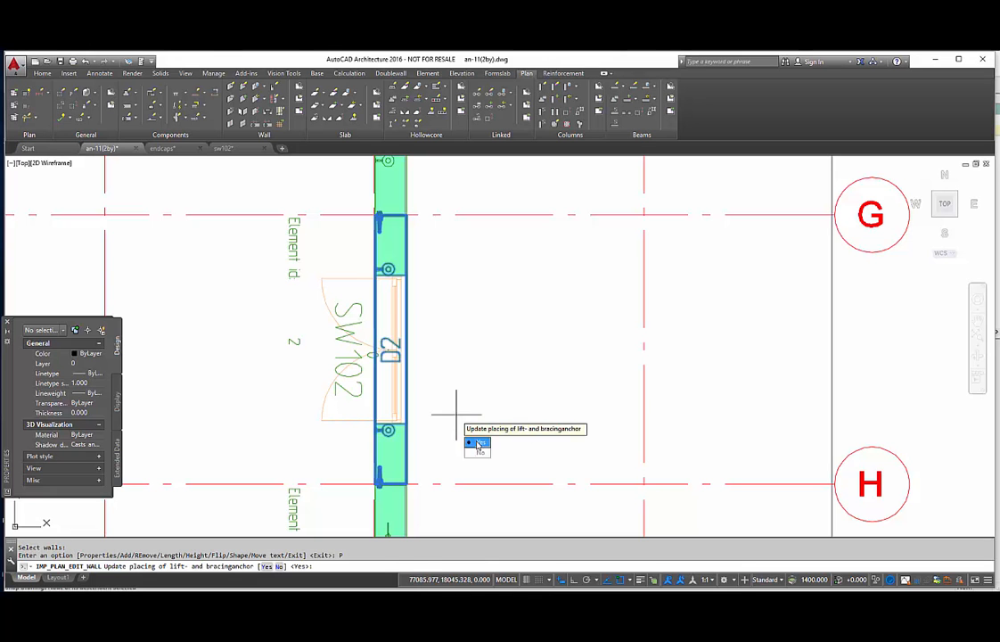
pyautogui.click(479, 444)
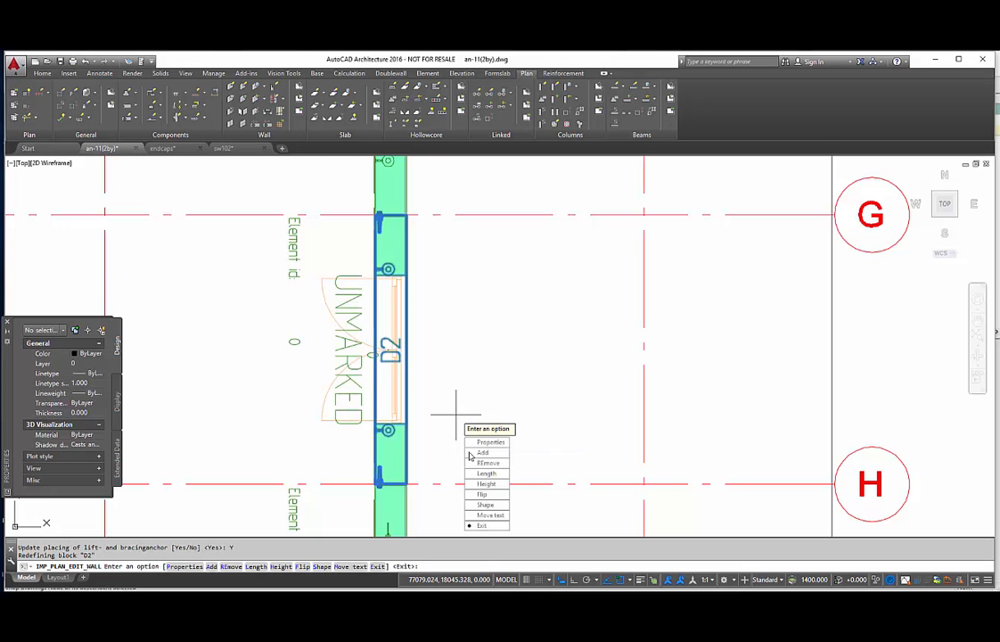
pyautogui.click(482, 526)
pyautogui.click(481, 442)
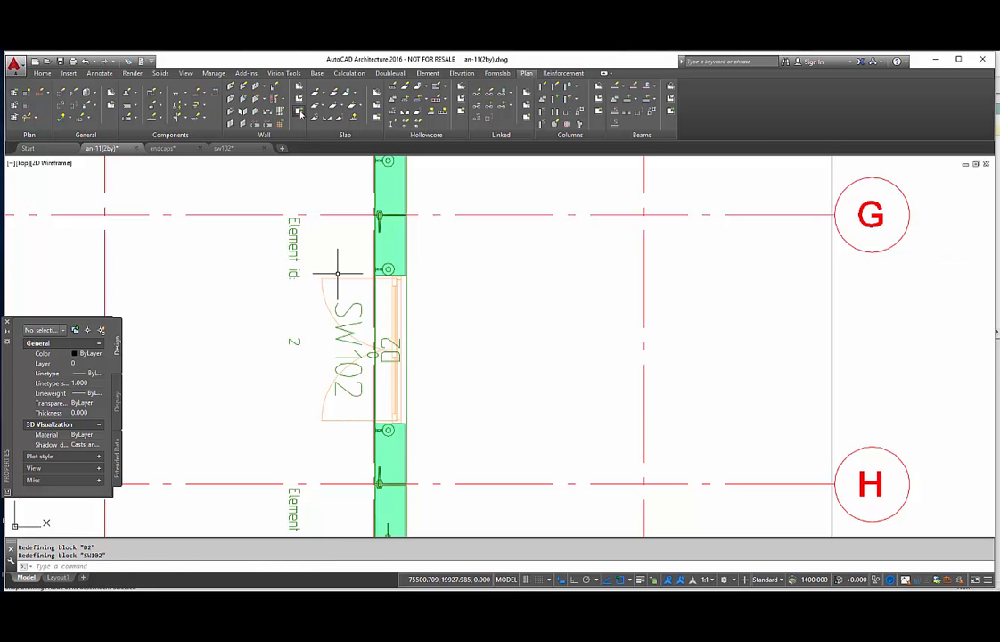
# Step: Generate the wall shop drawing for the SW102 element, using its existing drawing
pyautogui.press('Return')
pyautogui.click(376, 293)
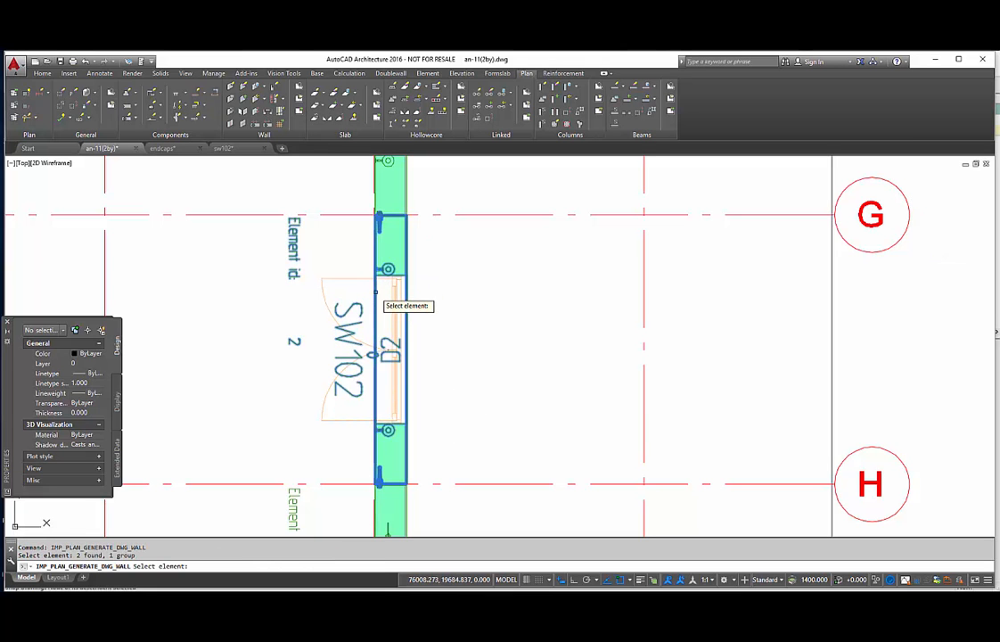
pyautogui.press('Return')
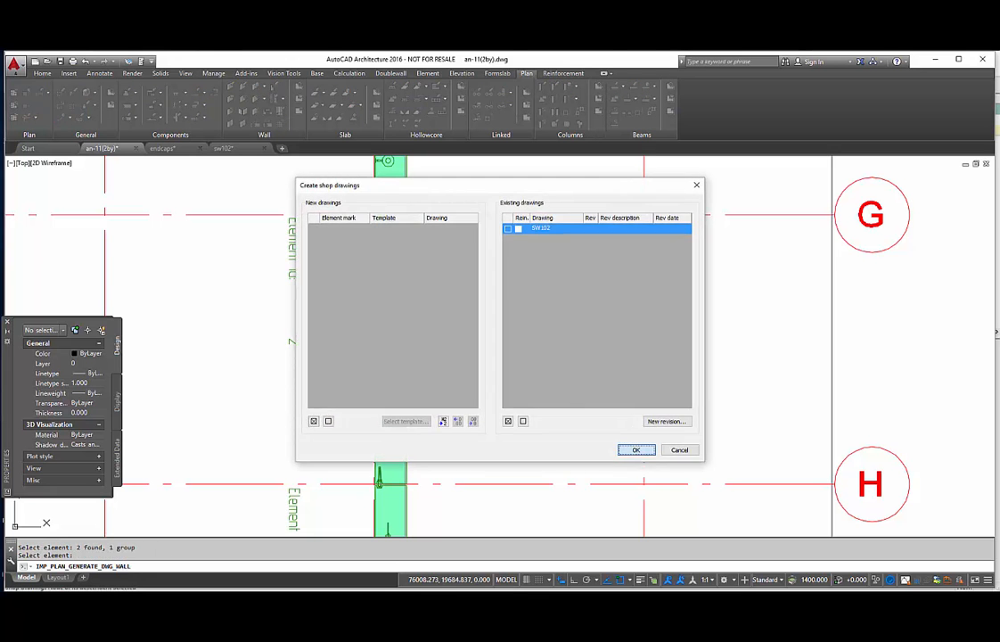
pyautogui.press('Return')
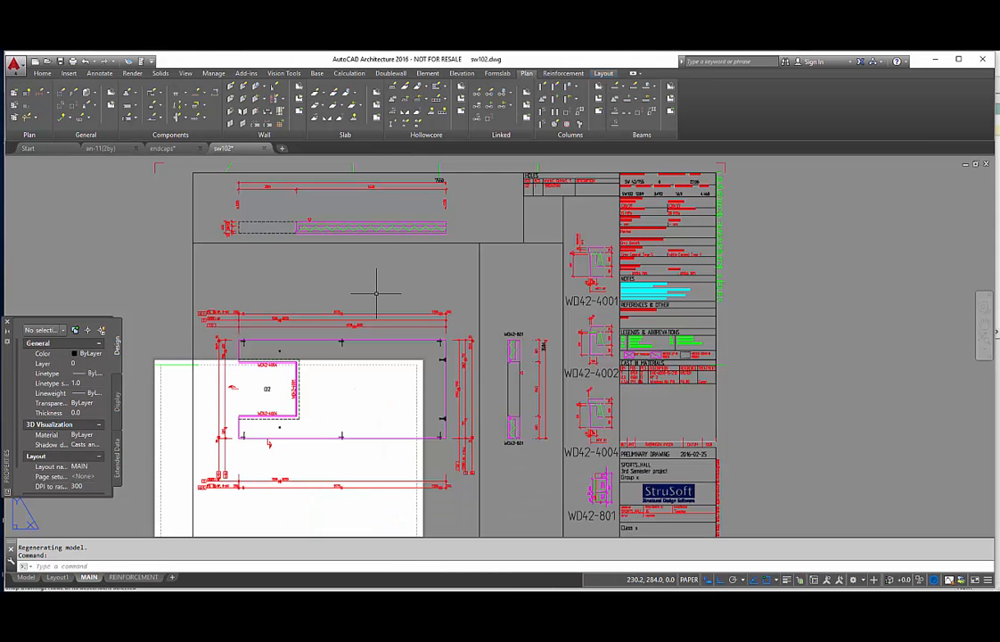
# Step: Redraw the element in the SW102 shop drawing, including its reinforcement views and updated lifts and bracings
pyautogui.moveTo(357, 260); pyautogui.dragTo(345, 270, button='middle')
pyautogui.click(13, 105)
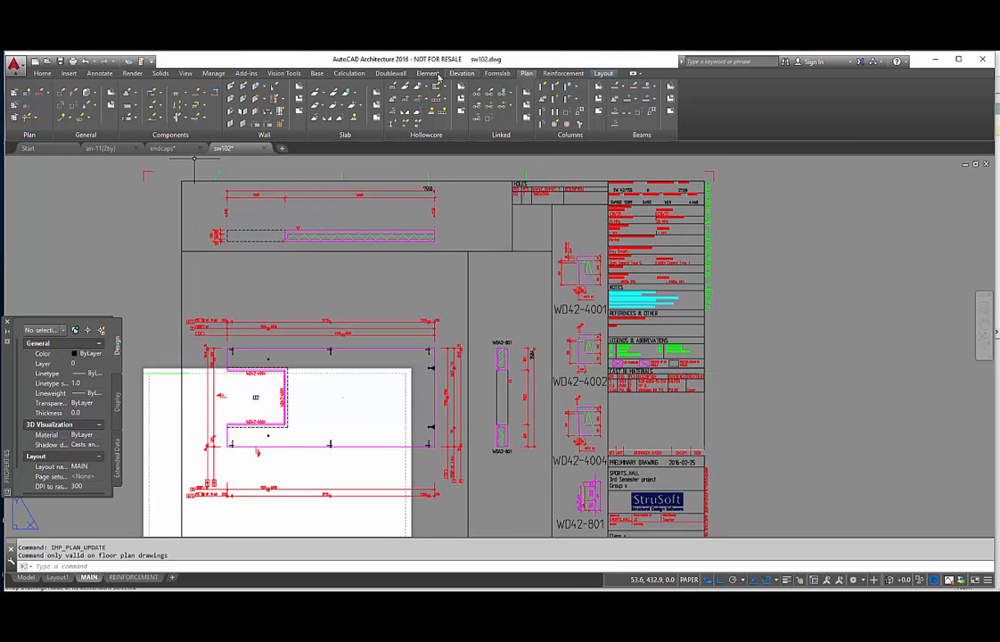
pyautogui.click(428, 73)
pyautogui.click(16, 105)
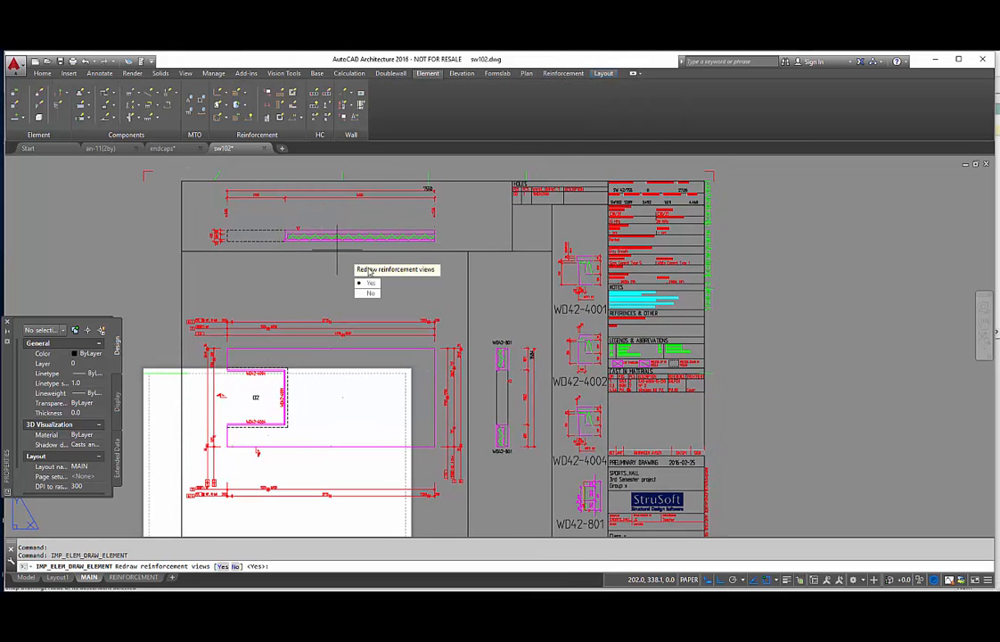
pyautogui.click(375, 283)
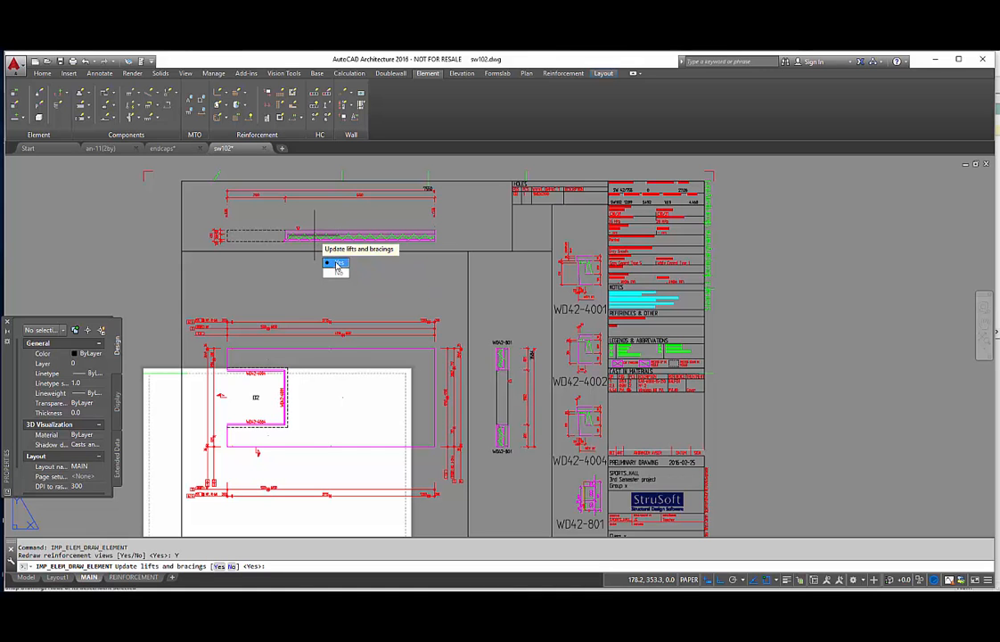
pyautogui.click(335, 262)
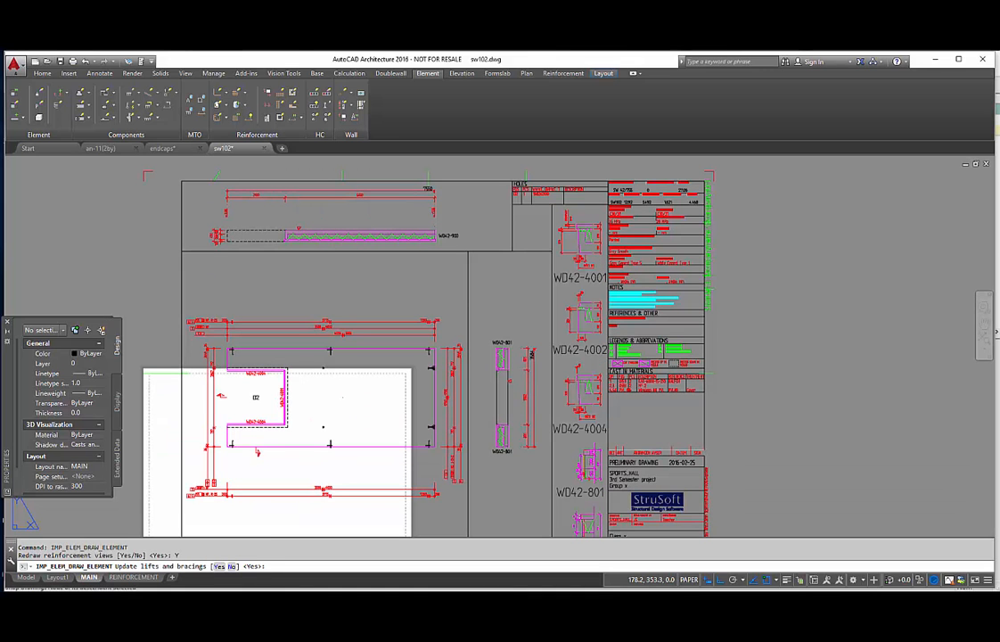
# Step: Examine the redrawn SW102 sheet, including its sections, endcap details, materials list and title block
pyautogui.scroll(4, 450, 230)
pyautogui.moveTo(445, 256); pyautogui.dragTo(418, 346, button='middle')
pyautogui.scroll(-2, 443, 353)
pyautogui.moveTo(477, 361)
pyautogui.mouseDown(button='middle')
pyautogui.moveTo(452, 344)
pyautogui.moveTo(390, 185)
pyautogui.mouseUp(button='middle')
pyautogui.moveTo(549, 481); pyautogui.dragTo(484, 305, button='middle')
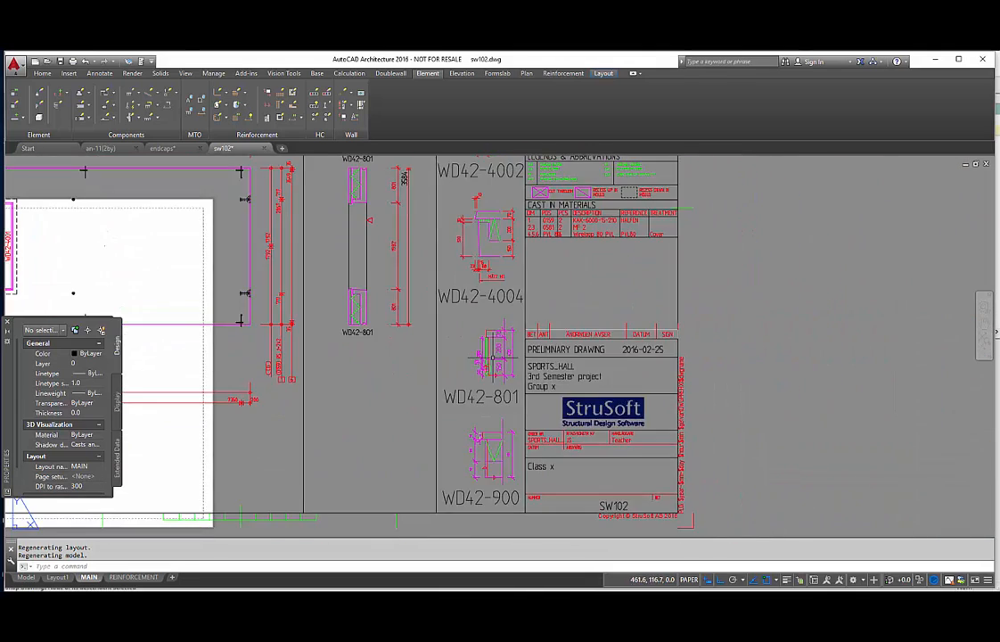
pyautogui.moveTo(482, 354); pyautogui.dragTo(456, 271, button='middle')
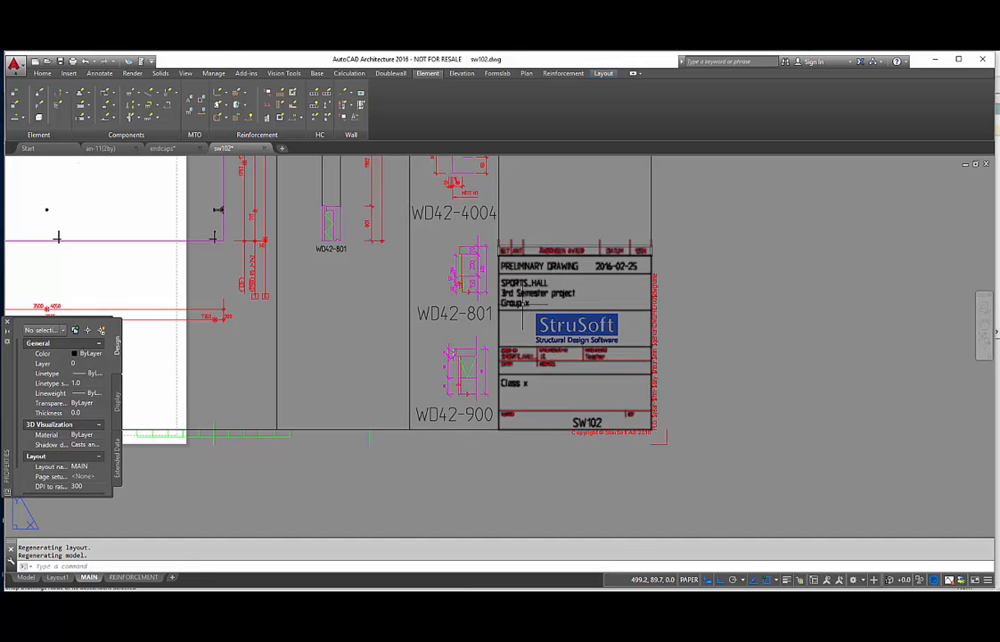
pyautogui.moveTo(523, 319); pyautogui.dragTo(513, 432, button='middle')
pyautogui.moveTo(513, 270); pyautogui.dragTo(529, 428, button='middle')
pyautogui.moveTo(536, 374); pyautogui.dragTo(548, 422, button='middle')
pyautogui.scroll(-2, 283, 401)
pyautogui.moveTo(282, 401)
pyautogui.mouseDown(button='middle')
pyautogui.moveTo(504, 297)
pyautogui.moveTo(494, 314)
pyautogui.mouseUp(button='middle')
pyautogui.scroll(1, 406, 287)
pyautogui.scroll(-1, 406, 290)
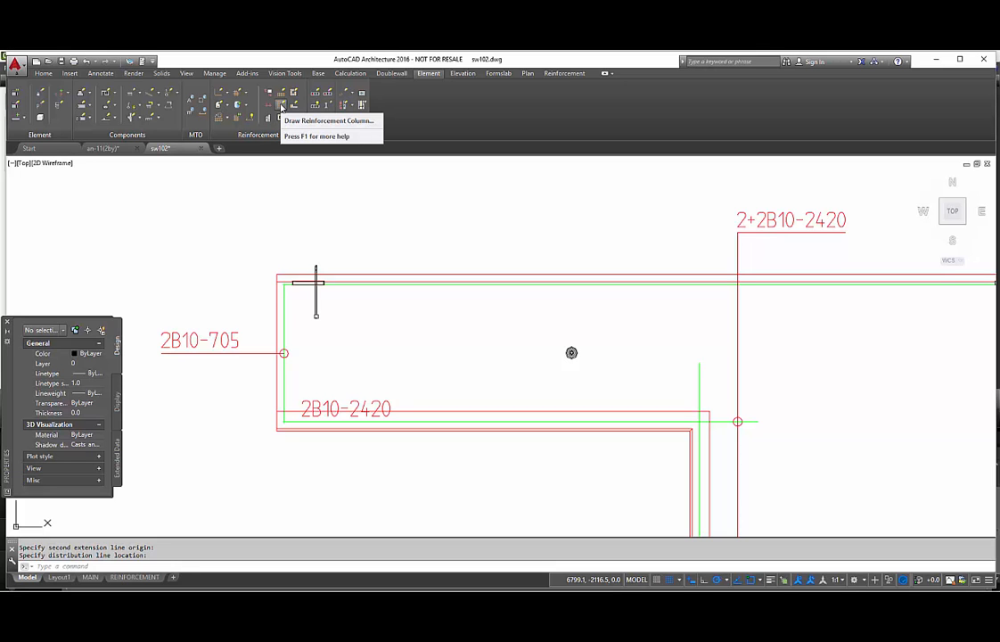
# Step: Draw column reinforcement between the panel's upper edge and the door recess edge, with L-shaped 270 by 70 stirrups at 150 spacing and 2*2 bars of dimension 10
pyautogui.click(282, 107)
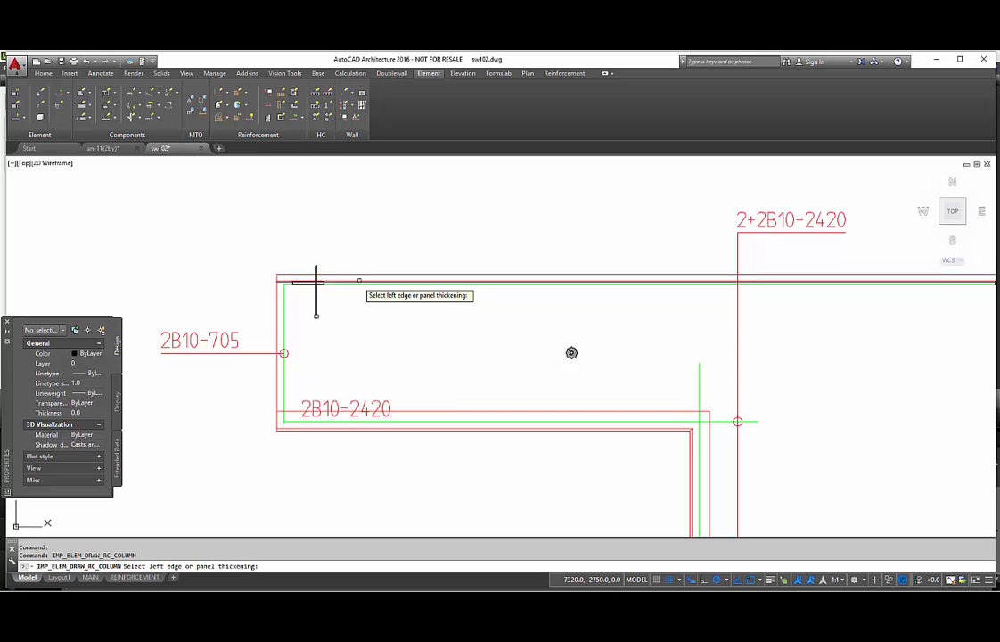
pyautogui.click(359, 280)
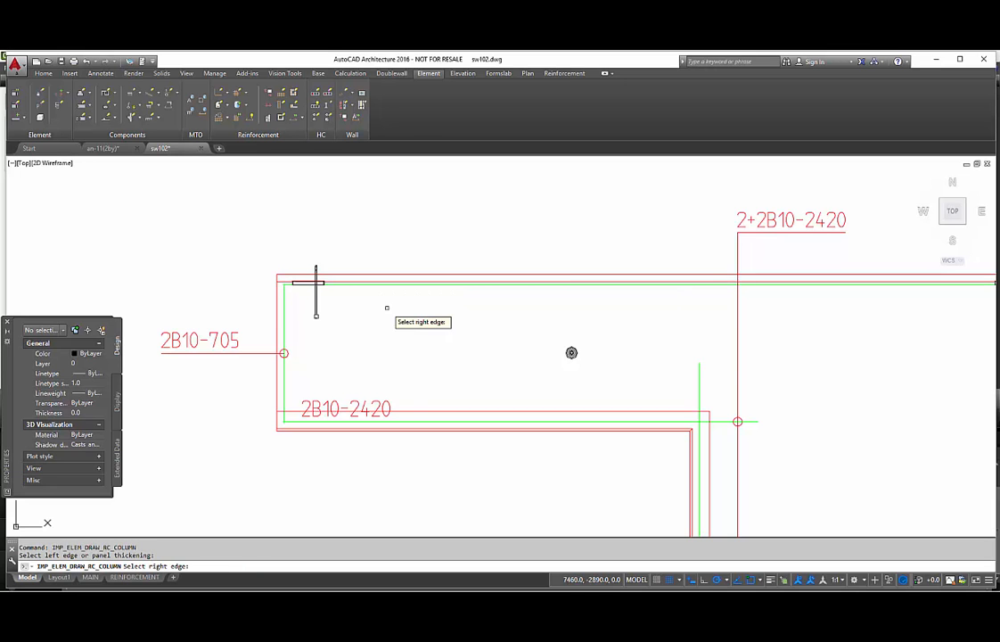
pyautogui.click(423, 428)
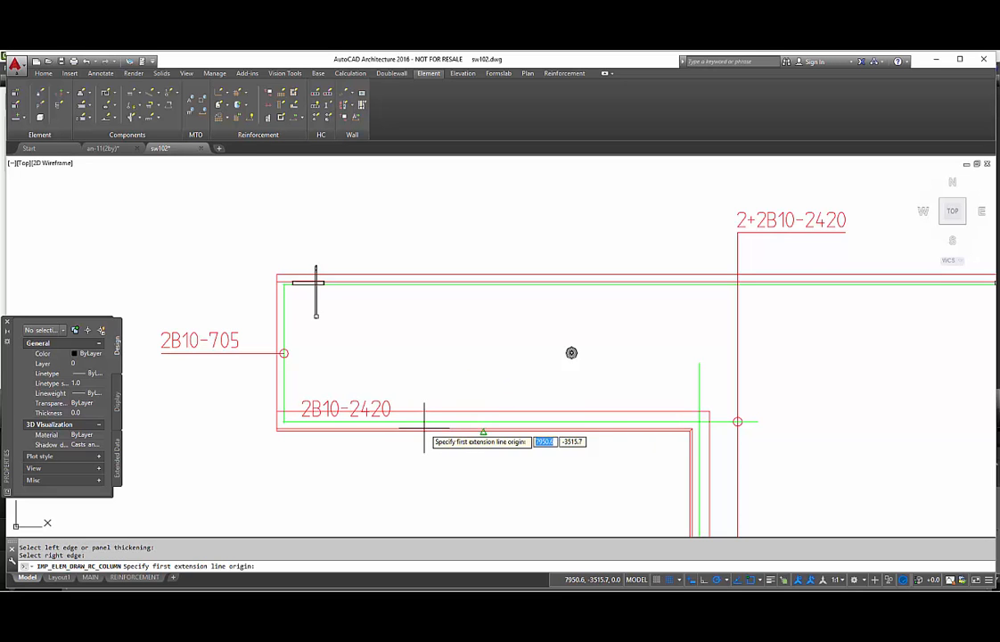
pyautogui.click(283, 353)
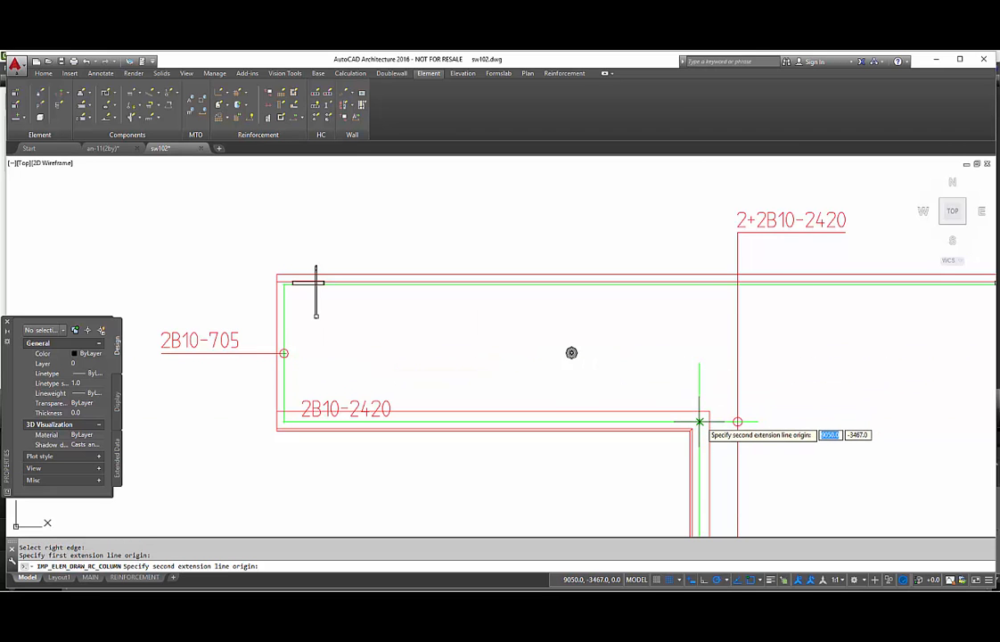
pyautogui.click(701, 364)
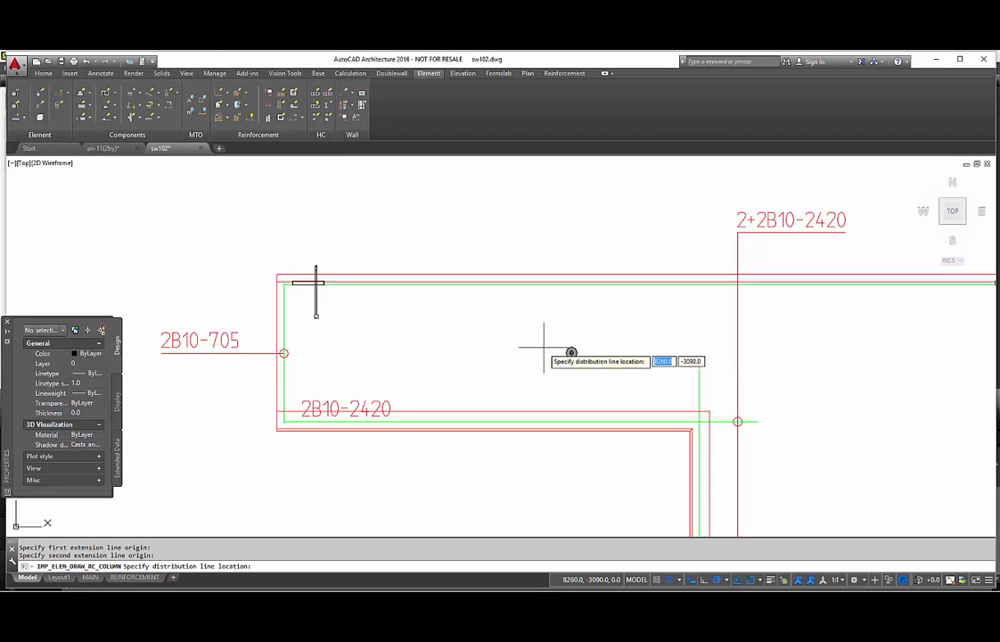
pyautogui.click(529, 345)
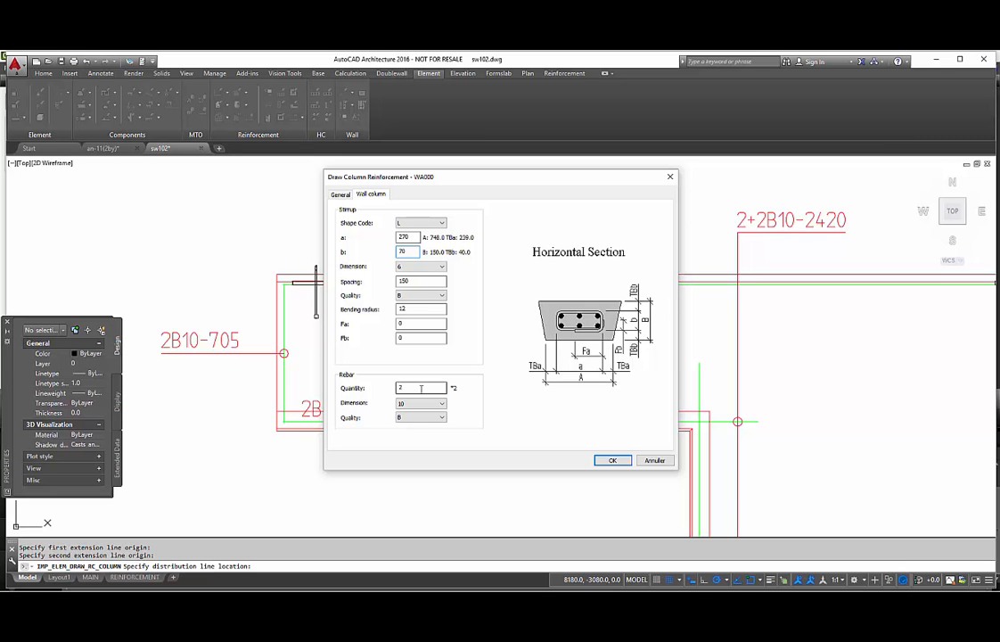
pyautogui.click(615, 460)
# Step: Edit the new stirrup bar with barmark N1001 and shape code L, overwriting the existing barmark
pyautogui.click(529, 368)
pyautogui.rightClick(529, 375)
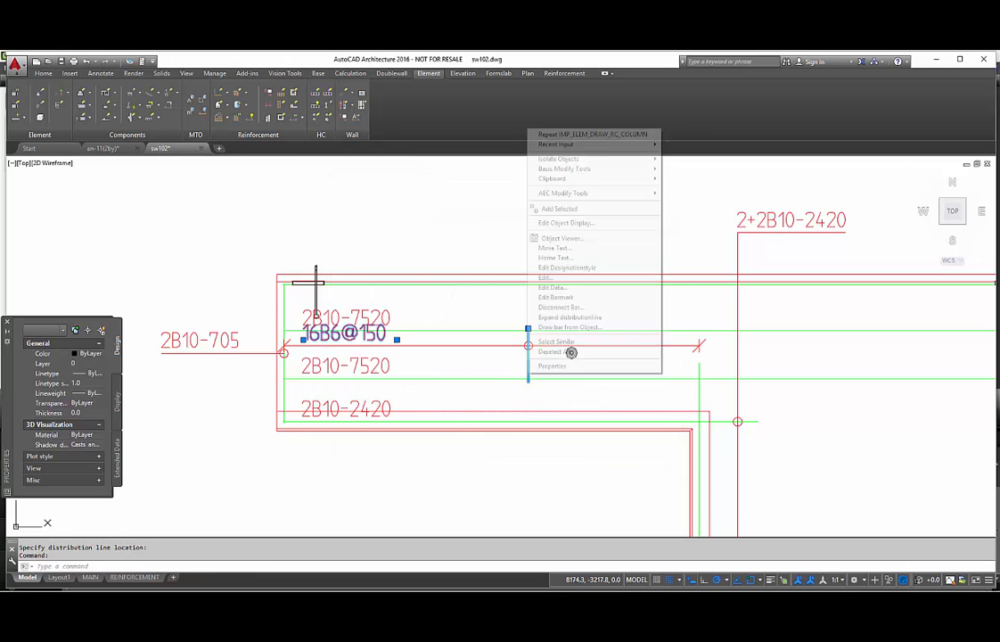
pyautogui.click(548, 278)
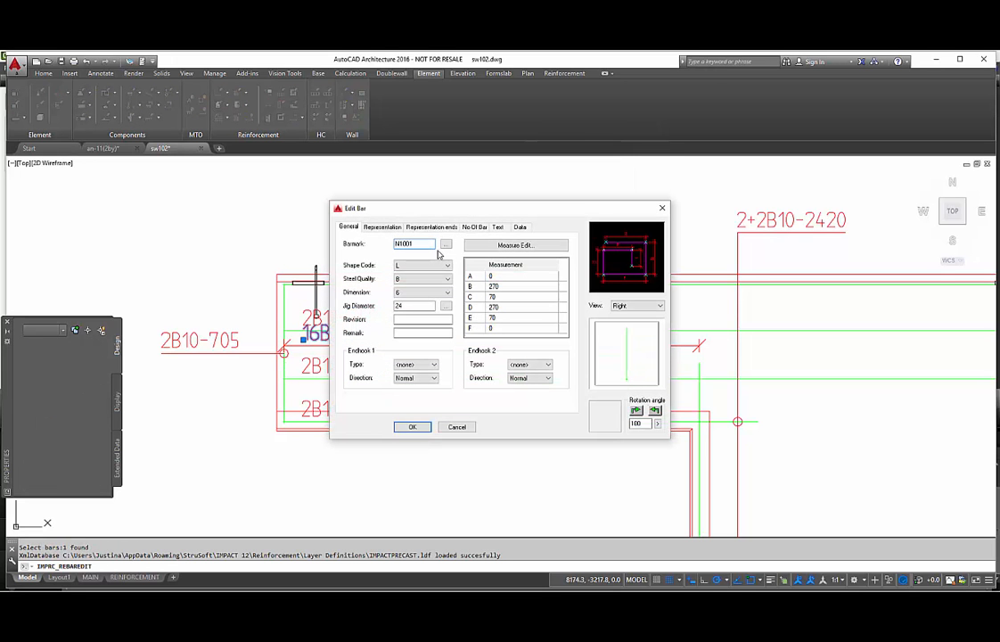
pyautogui.click(422, 266)
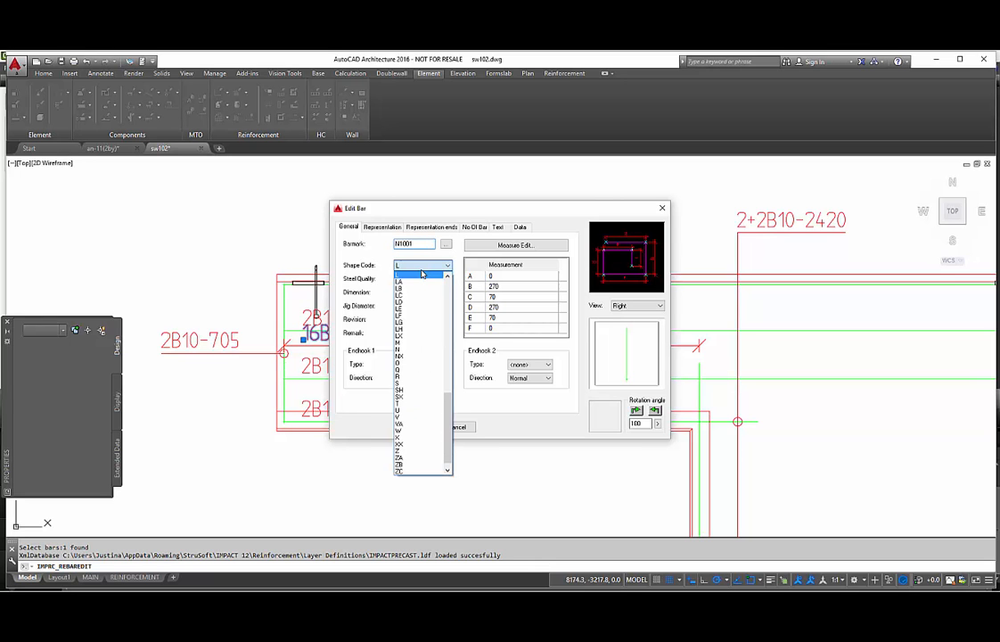
pyautogui.click(423, 274)
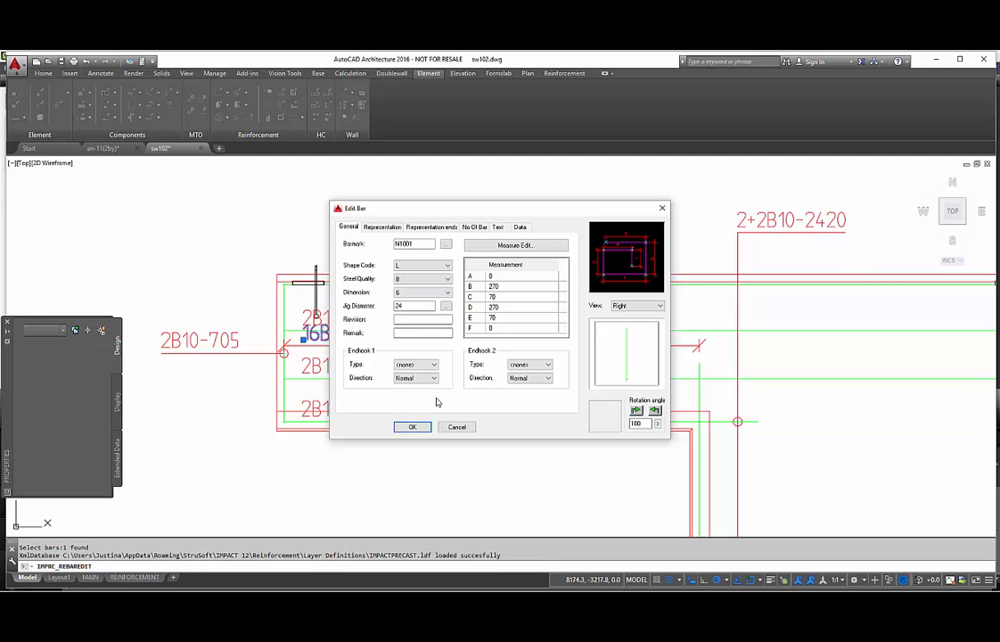
pyautogui.click(625, 306)
pyautogui.click(627, 308)
pyautogui.click(420, 430)
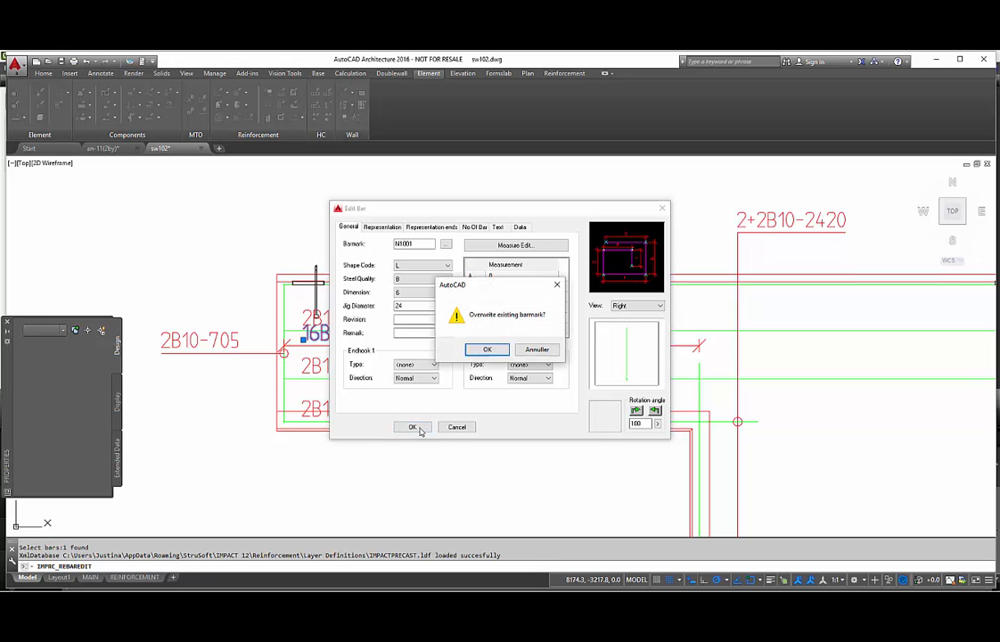
pyautogui.click(486, 348)
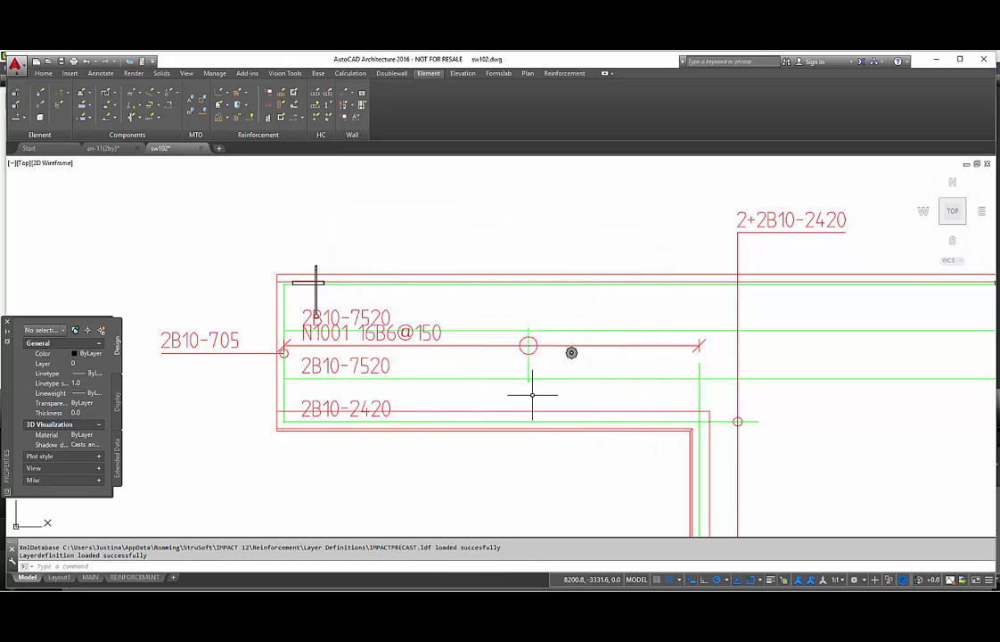
# Step: Convert the N1001 stirrups and both 2B10-7520 longitudinal bars into a reinforcement group
pyautogui.click(221, 123)
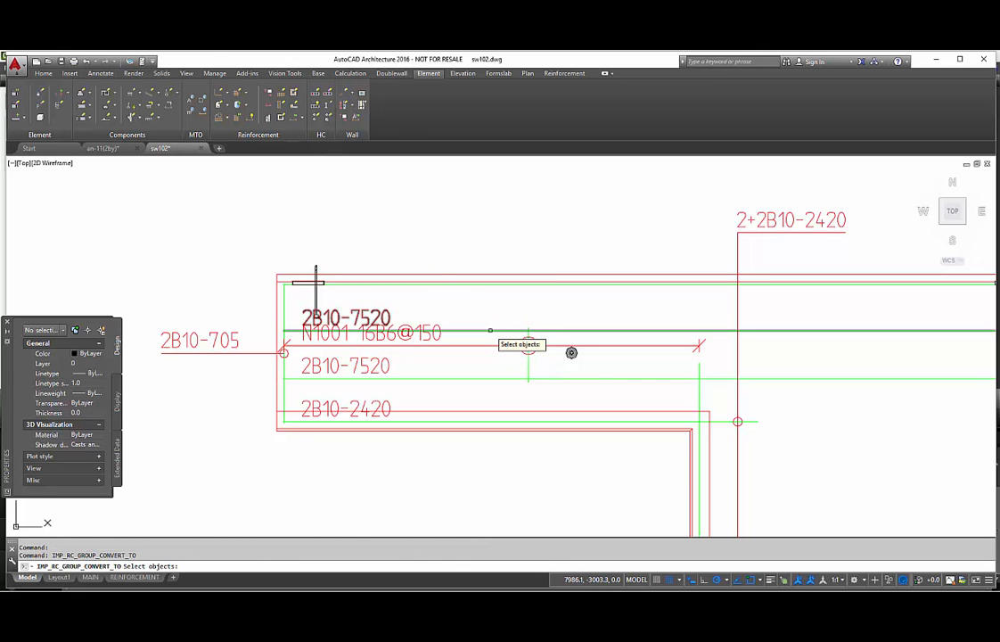
pyautogui.click(490, 331)
pyautogui.click(528, 373)
pyautogui.click(517, 379)
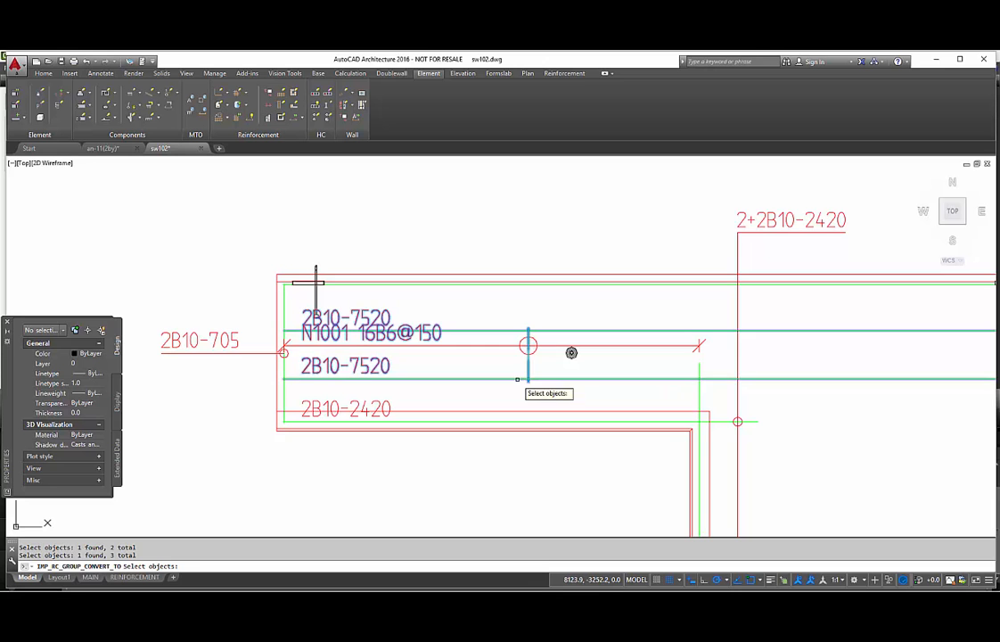
pyautogui.press('Return')
# Step: Shorten the group's upper longitudinal bar so it ends just past the last stirrup above the door recess
pyautogui.scroll(-2, 692, 361)
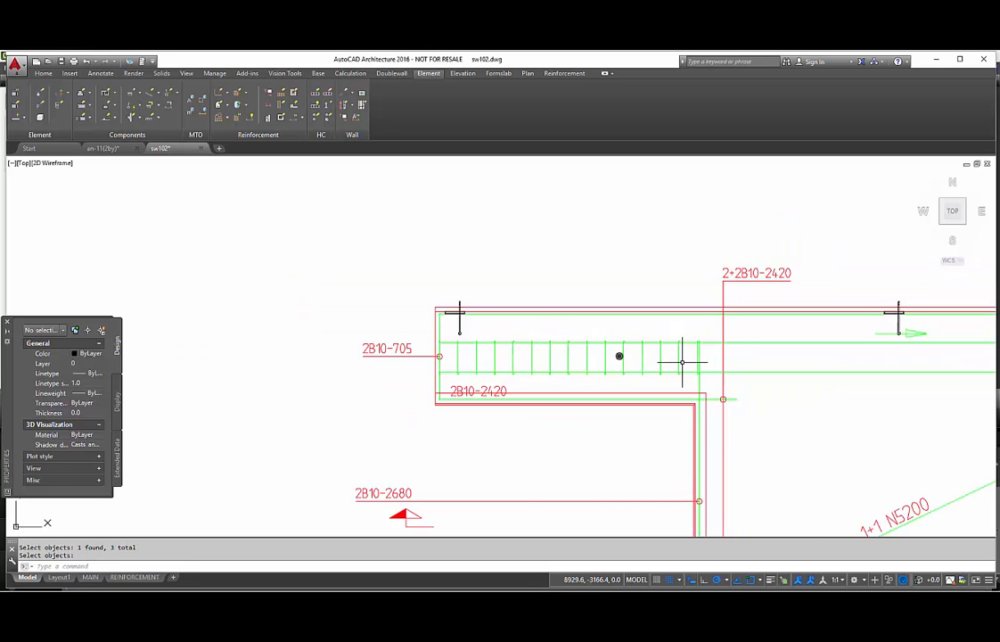
pyautogui.moveTo(681, 362); pyautogui.dragTo(511, 365, button='middle')
pyautogui.click(612, 343)
pyautogui.moveTo(611, 343); pyautogui.dragTo(417, 353, button='middle')
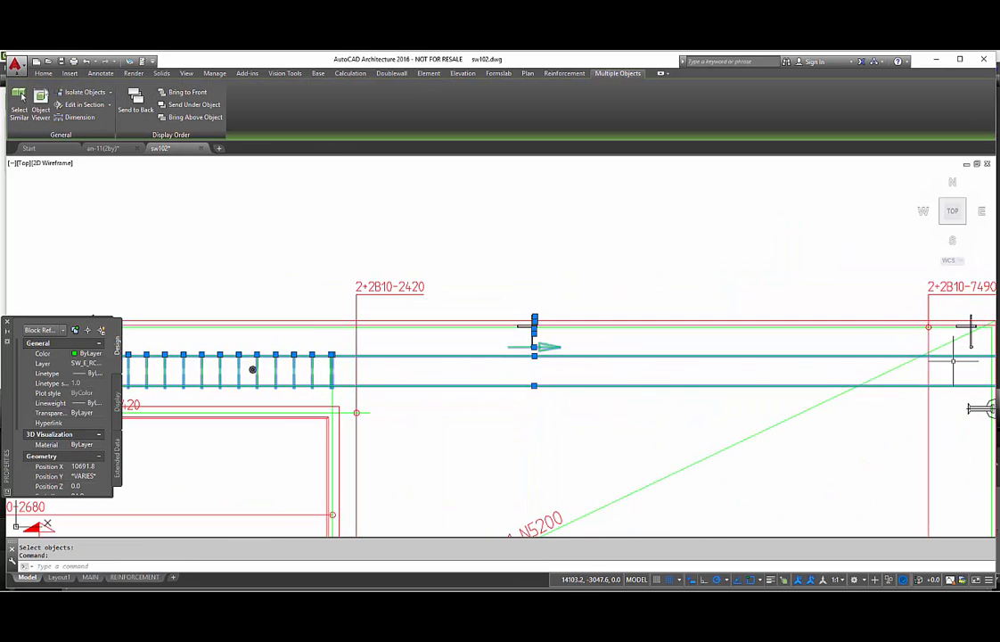
pyautogui.moveTo(857, 360); pyautogui.dragTo(694, 364, button='middle')
pyautogui.click(834, 360)
pyautogui.moveTo(562, 395); pyautogui.dragTo(762, 397, button='middle')
pyautogui.scroll(6, 387, 360)
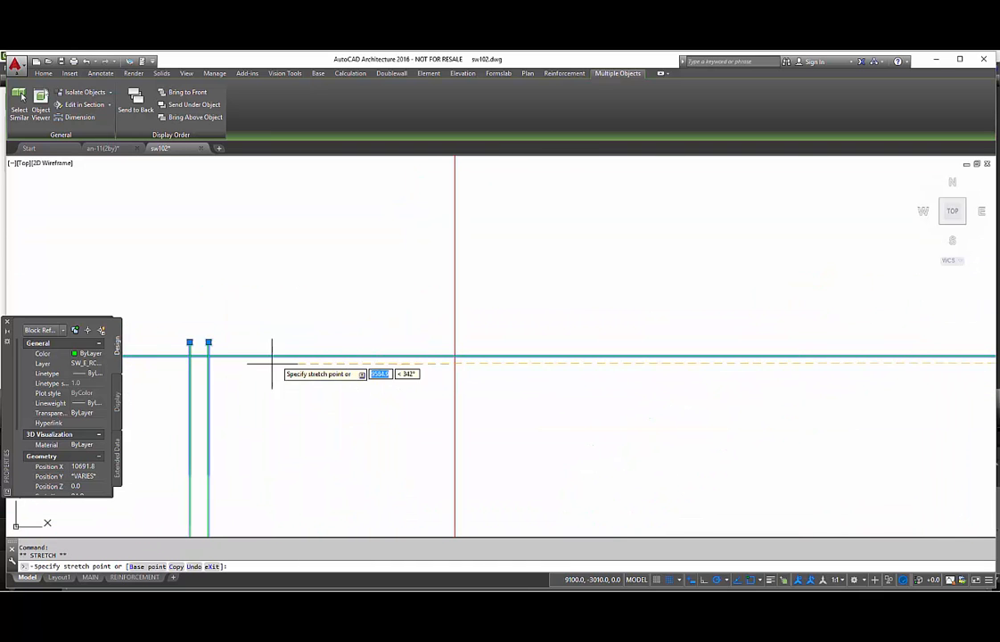
pyautogui.click(233, 350)
# Step: Shorten the group's lower longitudinal bar to end just past the last stirrup, matching the upper bar
pyautogui.scroll(-6, 506, 439)
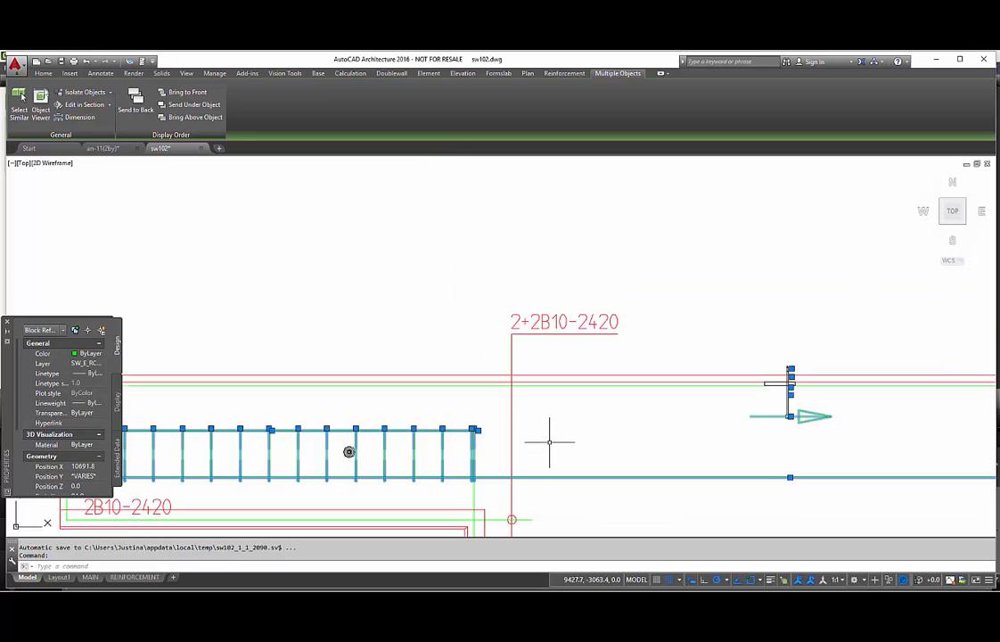
pyautogui.moveTo(675, 452); pyautogui.dragTo(573, 404, button='middle')
pyautogui.scroll(-3, 715, 413)
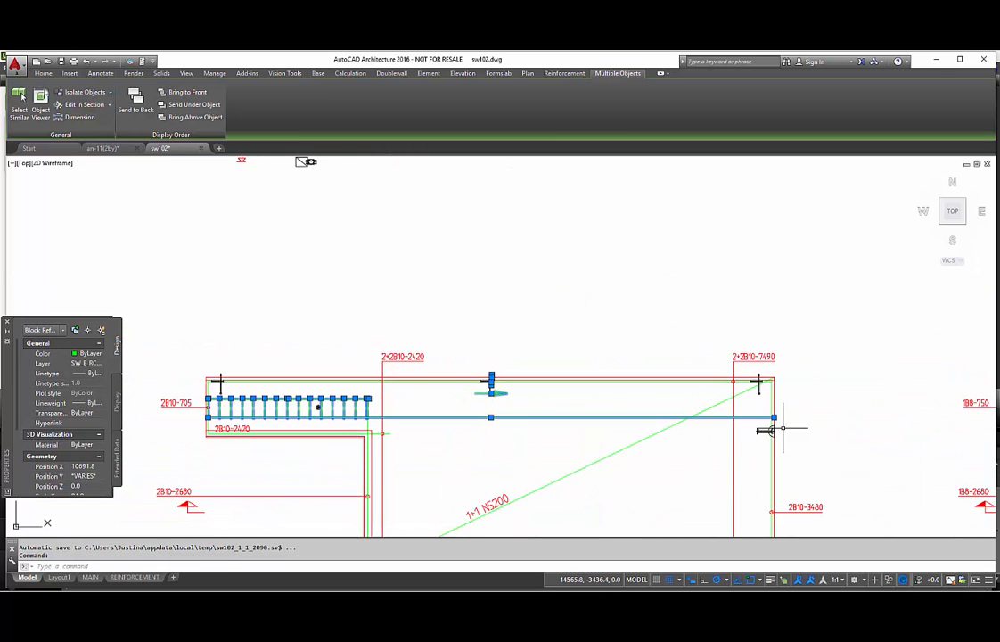
pyautogui.click(774, 418)
pyautogui.moveTo(384, 411); pyautogui.dragTo(520, 423, button='middle')
pyautogui.scroll(6, 519, 423)
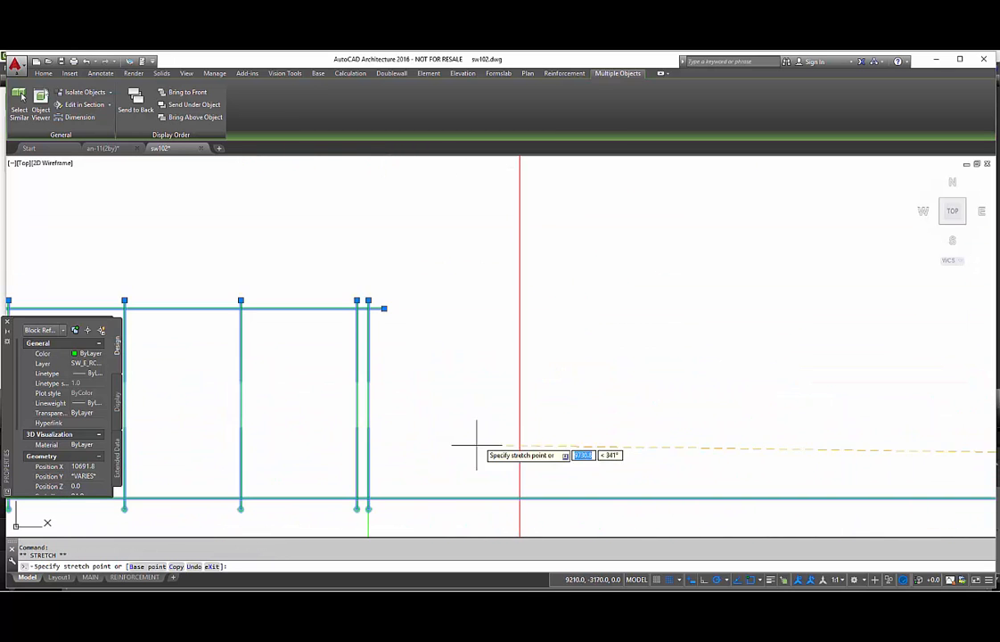
pyautogui.click(383, 497)
pyautogui.scroll(-5, 437, 487)
pyautogui.press('Escape')
# Step: Copy the reinforcement group above the door recess to the matching position just below the recess, aligned with the wall's outer reinforcement line
pyautogui.moveTo(482, 476); pyautogui.dragTo(533, 377, button='middle')
pyautogui.click(462, 393)
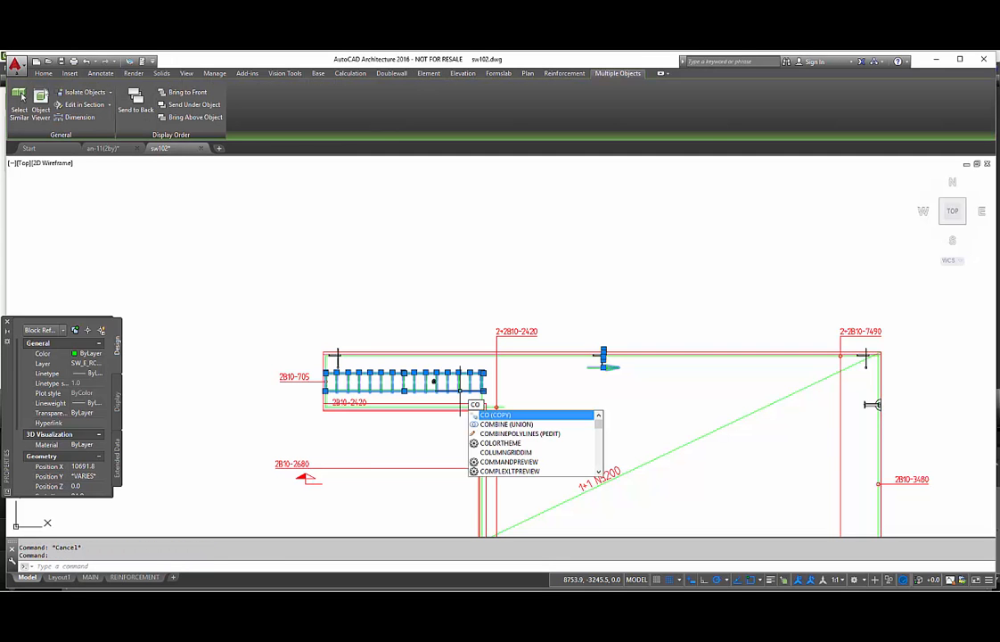
pyautogui.press('Return')
pyautogui.scroll(8, 326, 392)
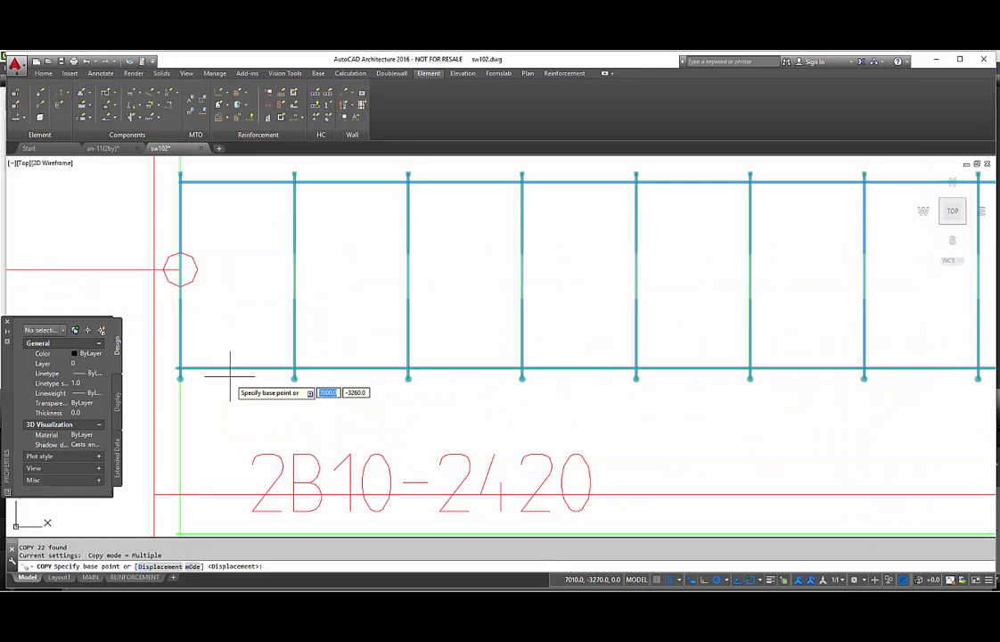
pyautogui.click(182, 372)
pyautogui.scroll(-8, 196, 392)
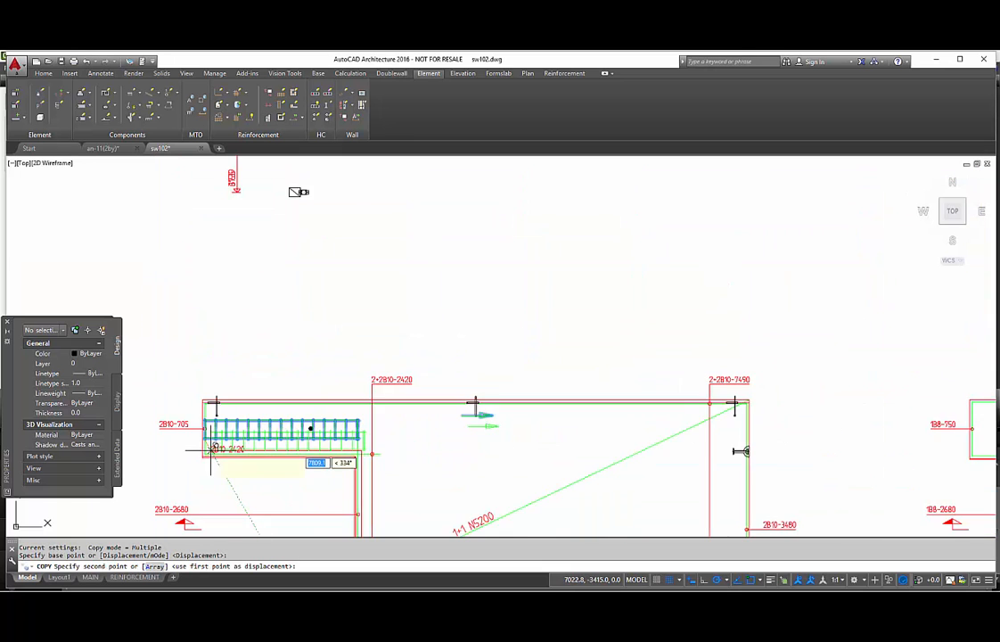
pyautogui.scroll(5, 283, 435)
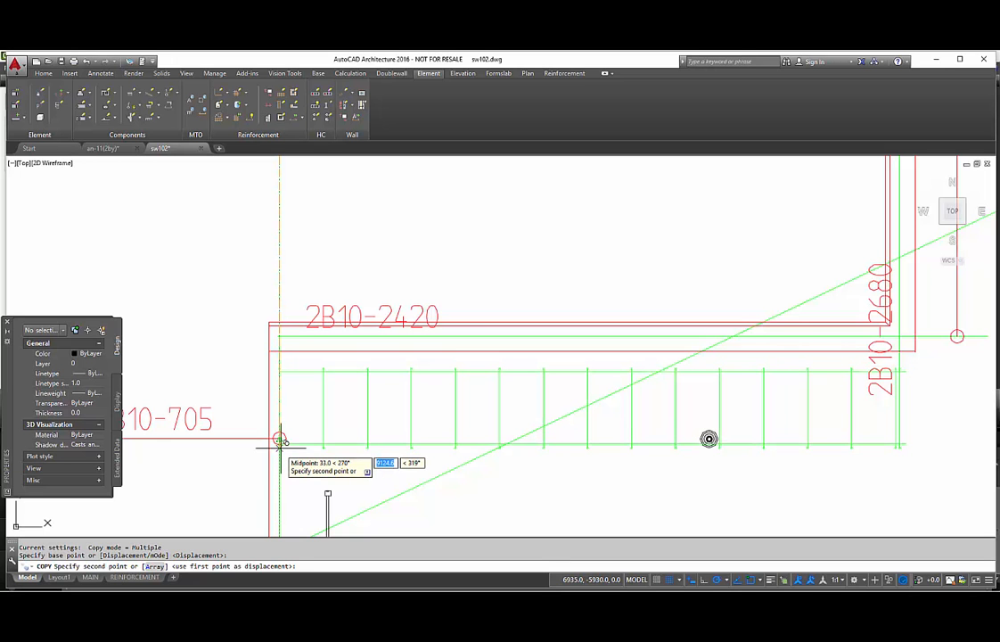
pyautogui.click(280, 438)
pyautogui.scroll(-5, 279, 438)
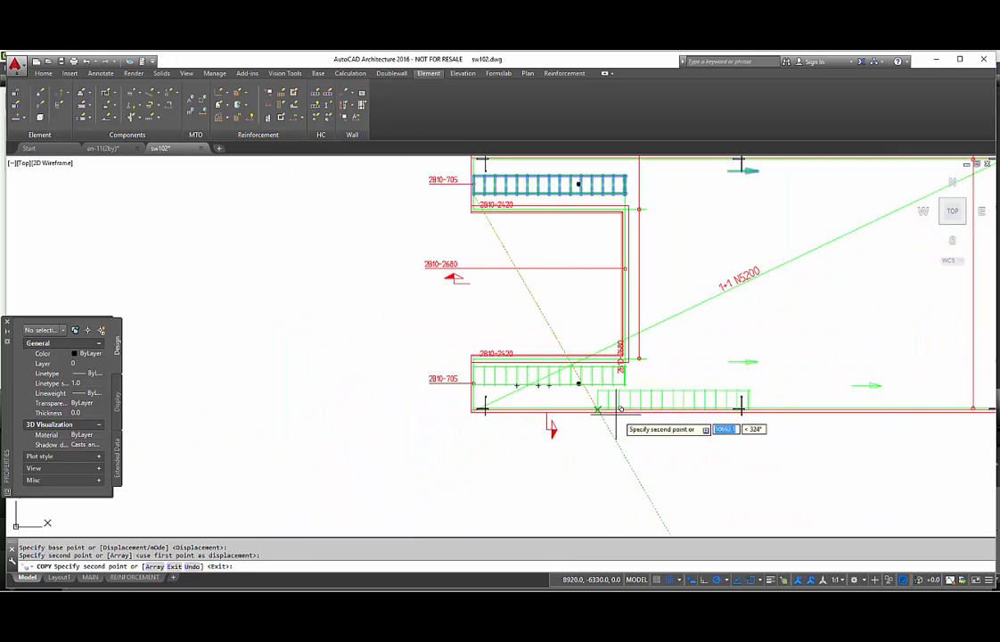
pyautogui.press('Escape')
# Step: Move the original reinforcement group above the door recess straight down, closer to the recess edge
pyautogui.write('m')
pyautogui.press('Return')
pyautogui.click(583, 196)
pyautogui.click(561, 182)
pyautogui.press('Return')
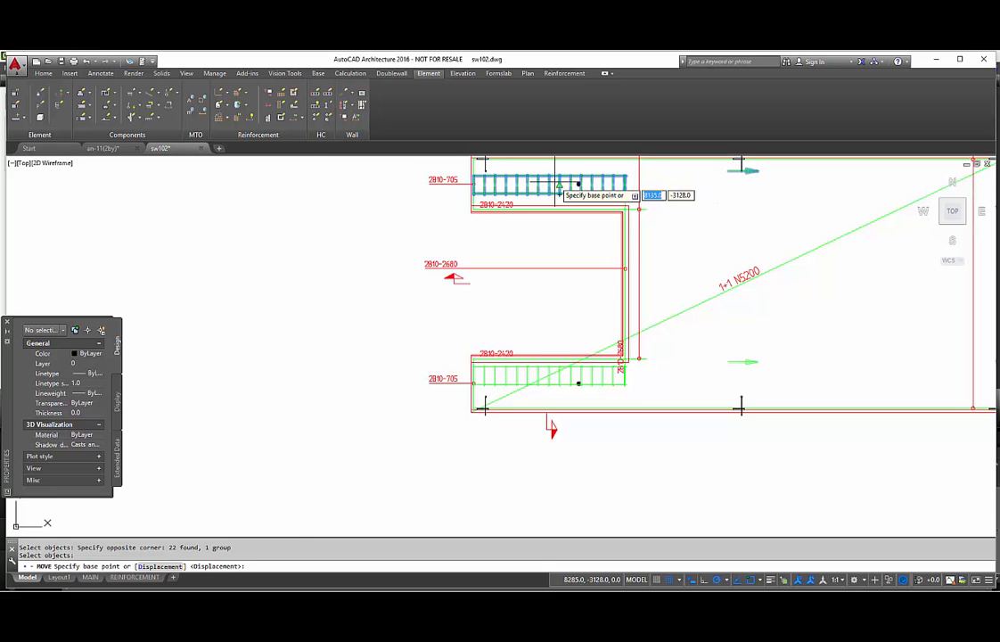
pyautogui.scroll(5, 508, 193)
pyautogui.click(381, 189)
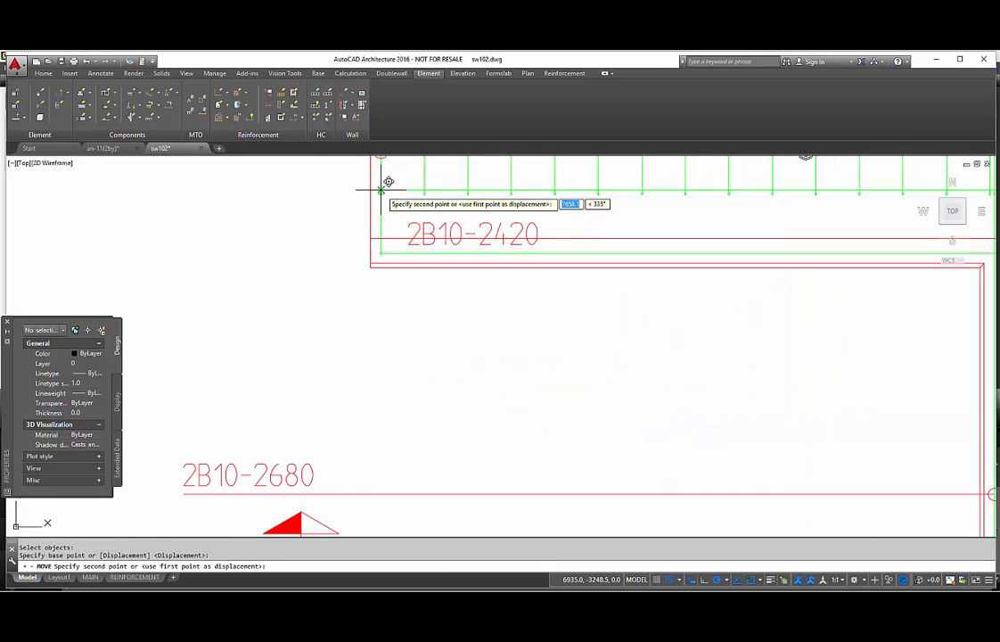
pyautogui.click(382, 218)
pyautogui.scroll(-5, 624, 245)
pyautogui.moveTo(648, 284); pyautogui.dragTo(545, 265, button='middle')
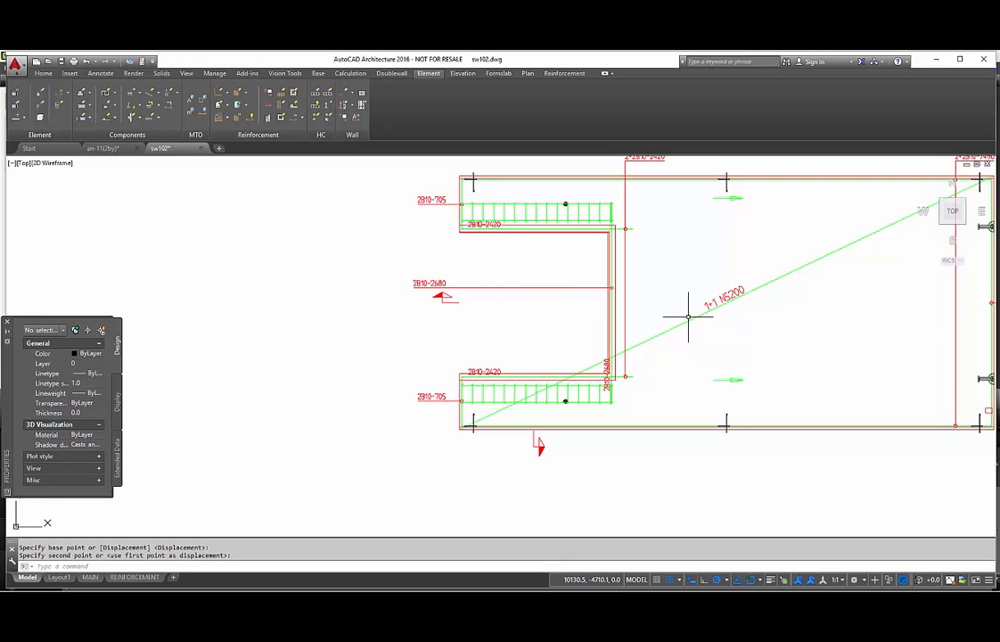
pyautogui.moveTo(688, 318); pyautogui.dragTo(678, 347, button='middle')
pyautogui.scroll(2, 591, 384)
pyautogui.moveTo(605, 370); pyautogui.dragTo(615, 400, button='middle')
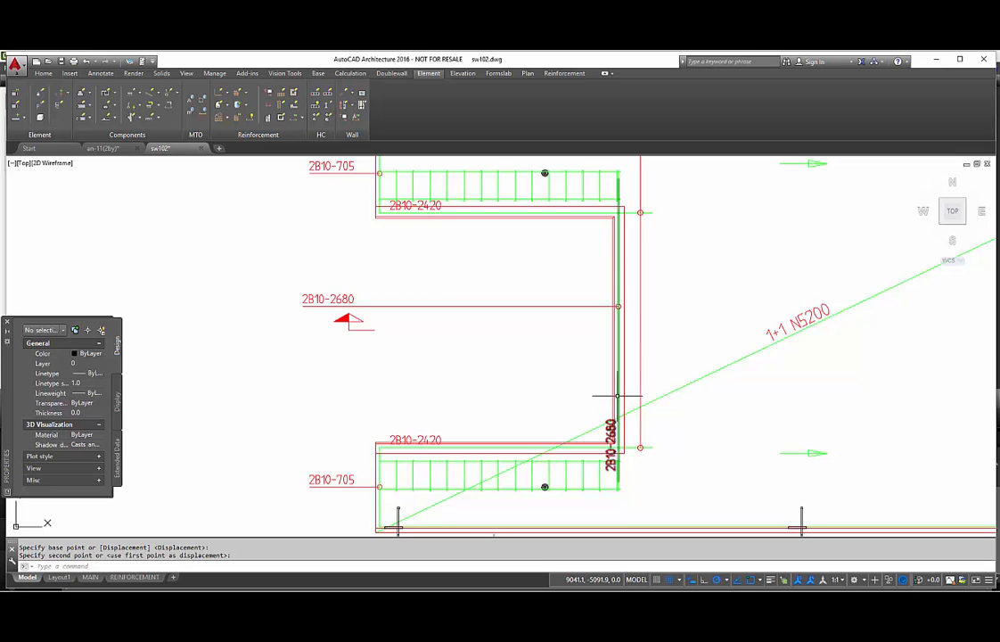
pyautogui.scroll(-2, 617, 403)
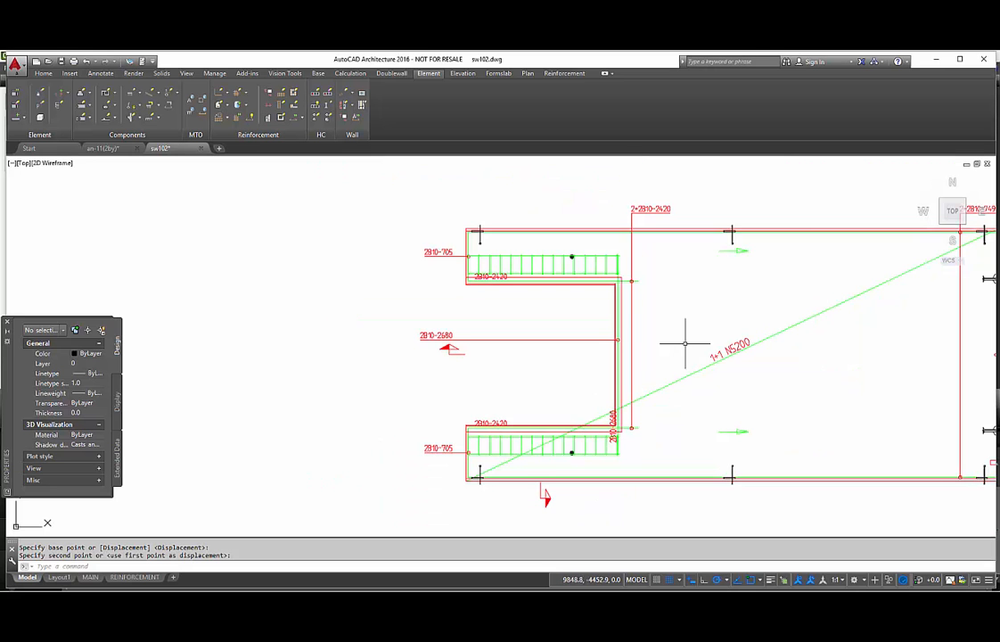
pyautogui.click(944, 225)
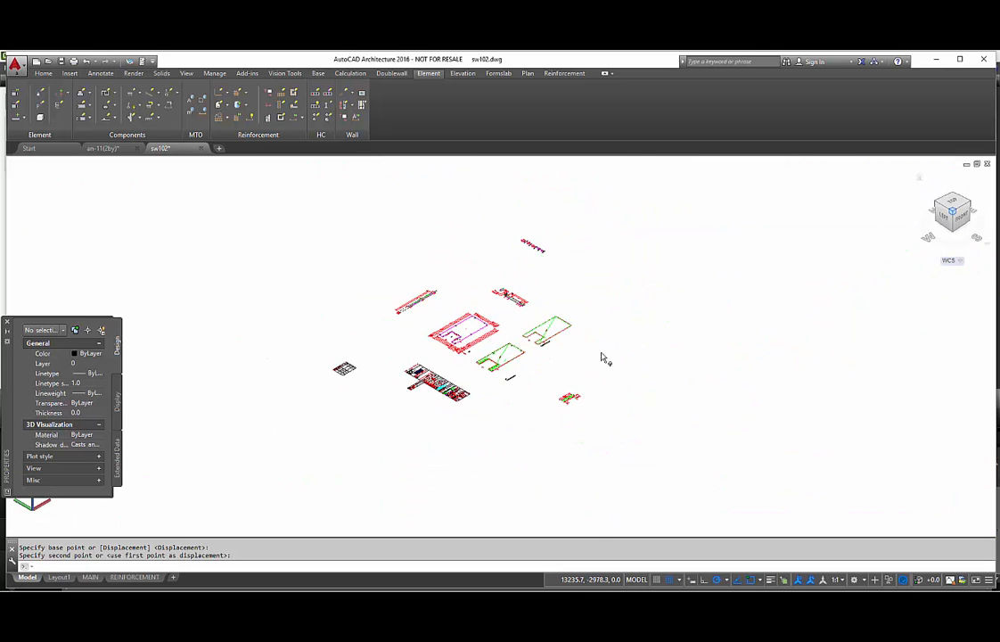
# Step: Draw RC beam reinforcement along the door recess's inner edge, spanning both stirrup groups, with LG stirrup dimension a set to 270
pyautogui.scroll(4, 484, 367)
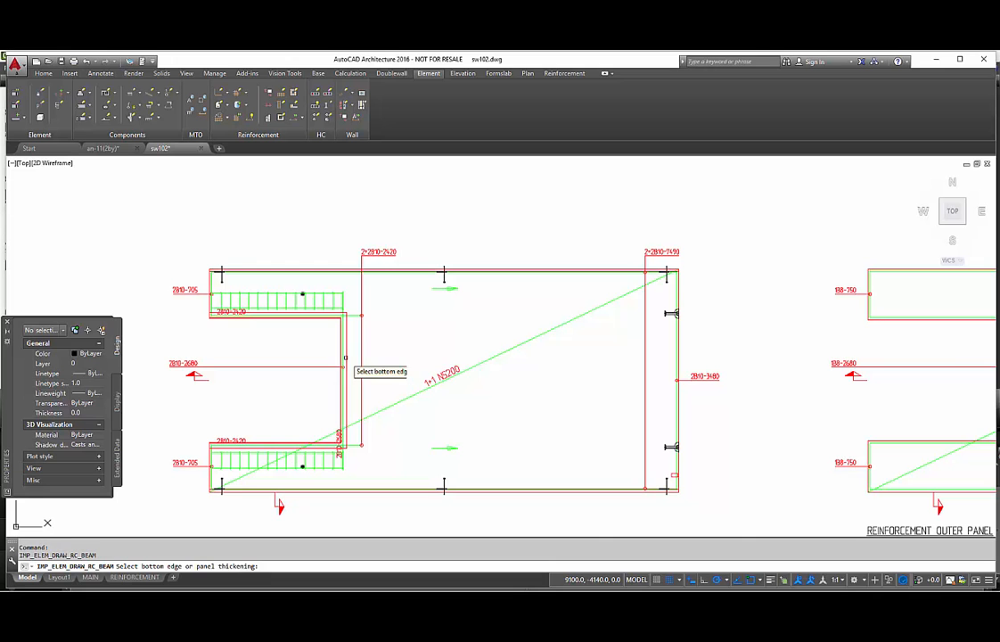
pyautogui.click(346, 356)
pyautogui.click(359, 356)
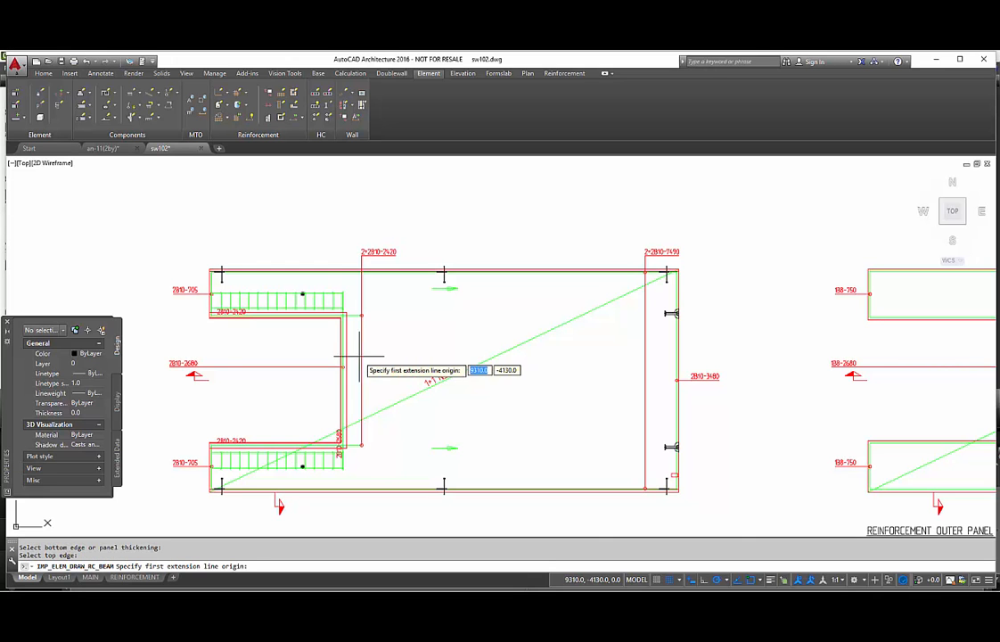
pyautogui.click(352, 291)
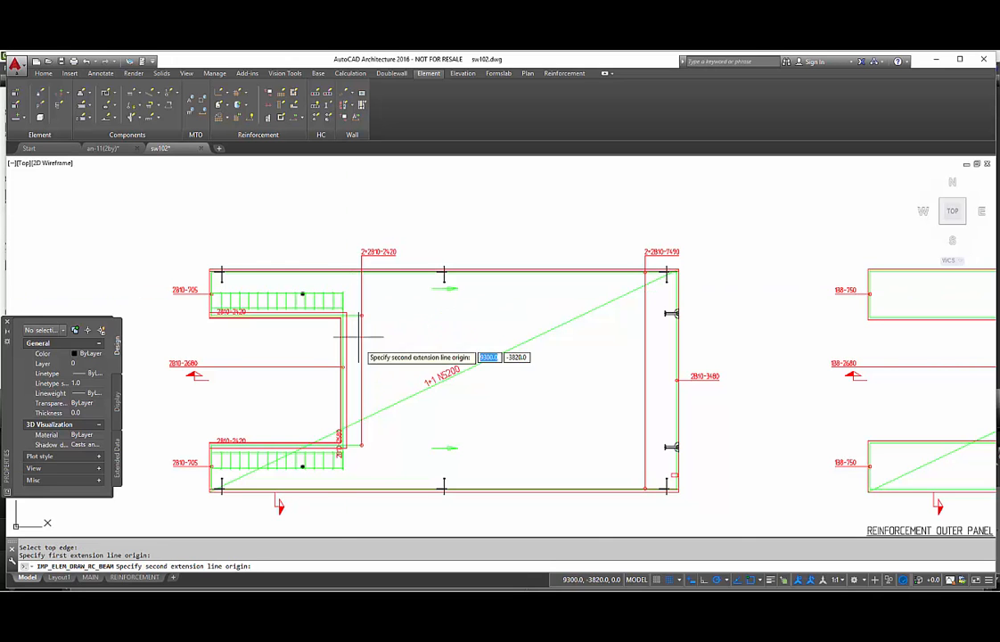
pyautogui.click(342, 466)
pyautogui.click(342, 421)
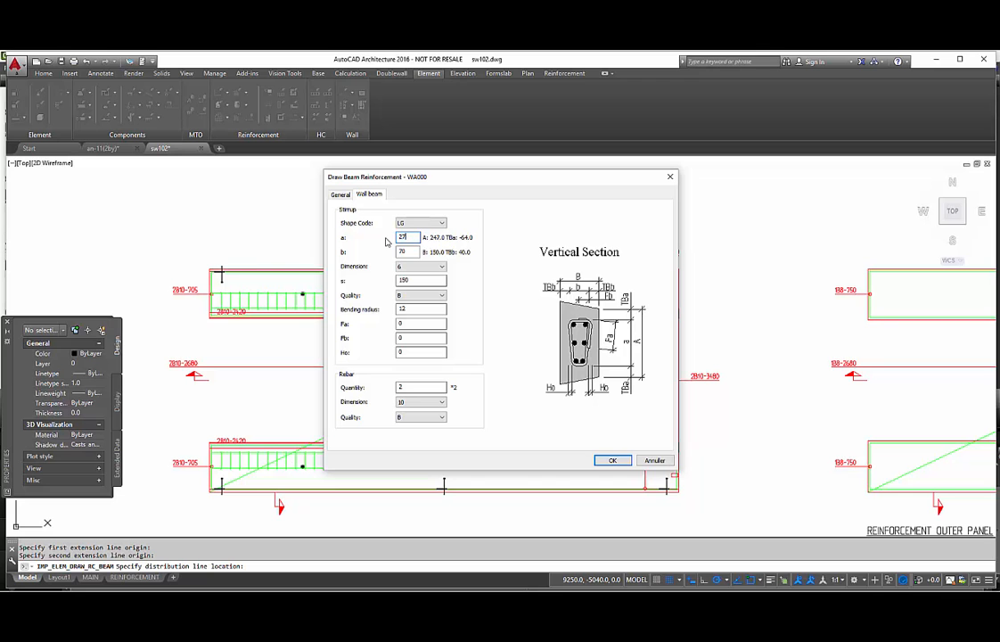
pyautogui.click(624, 461)
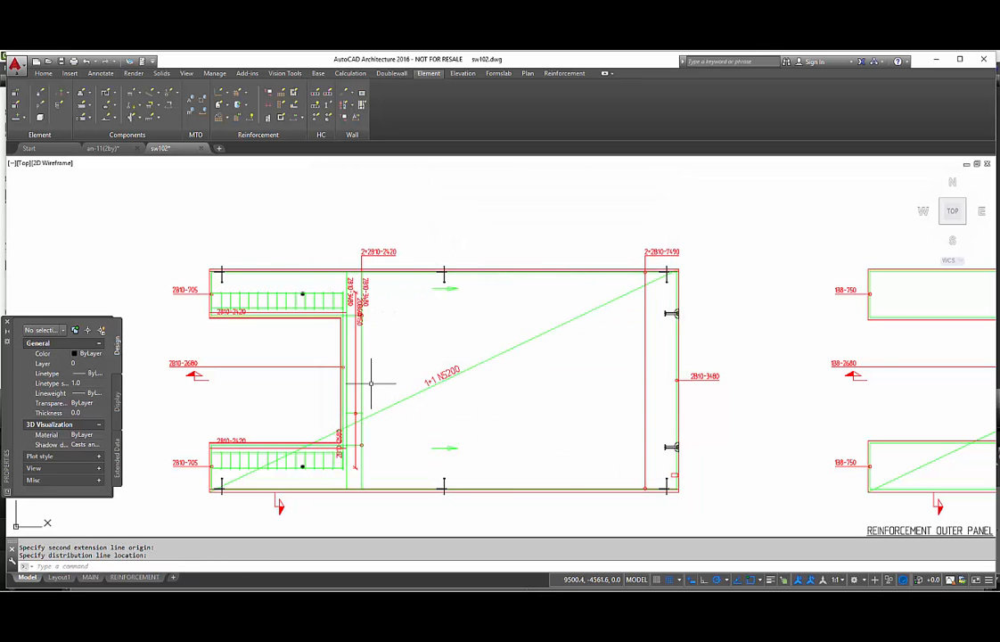
# Step: Edit the new beam stirrup's data and assign it barmark N2002
pyautogui.scroll(2, 349, 359)
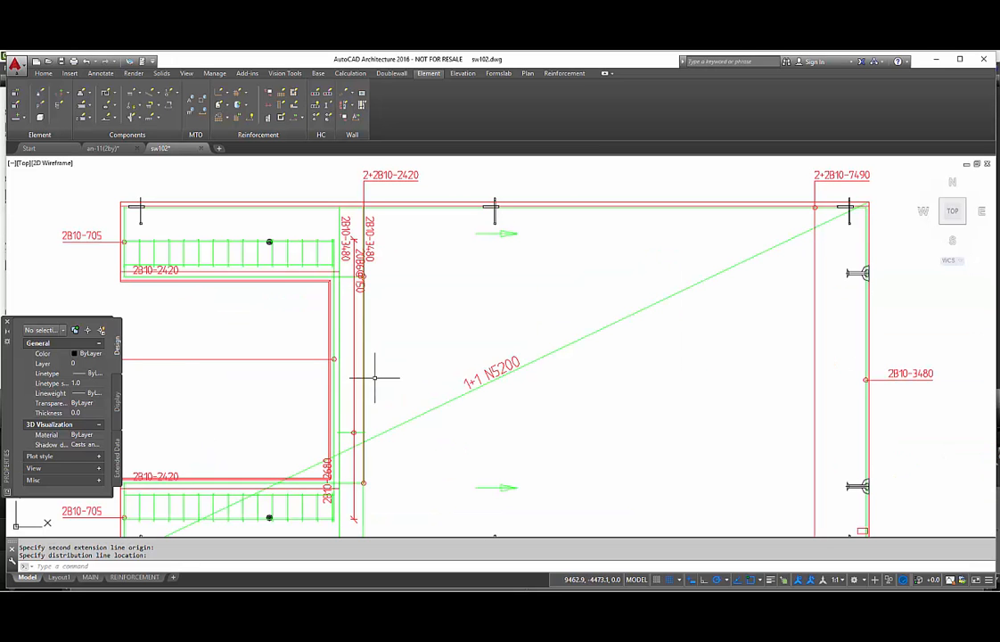
pyautogui.click(342, 432)
pyautogui.rightClick(342, 432)
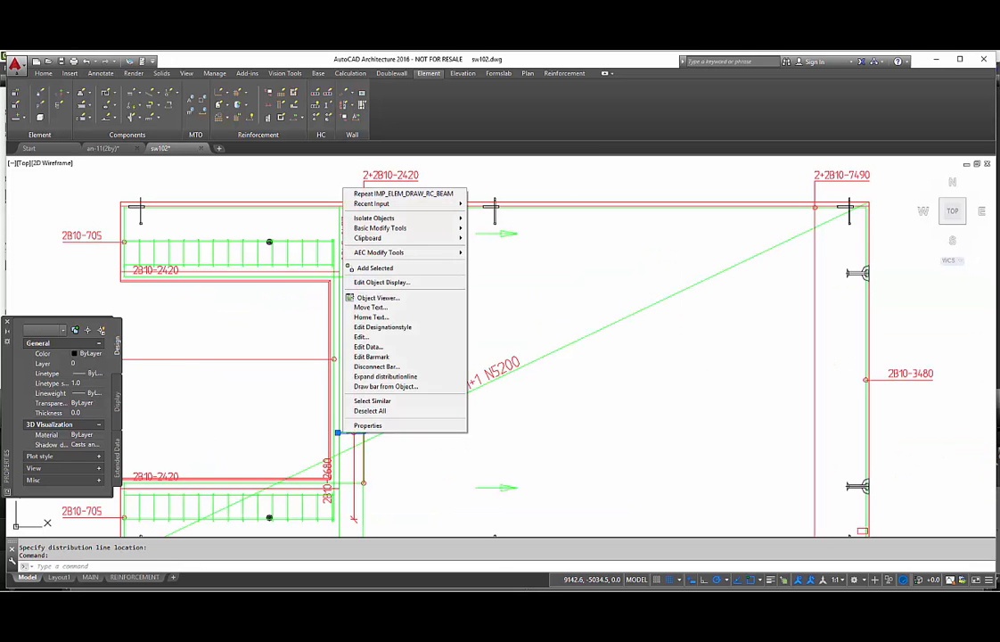
pyautogui.click(405, 347)
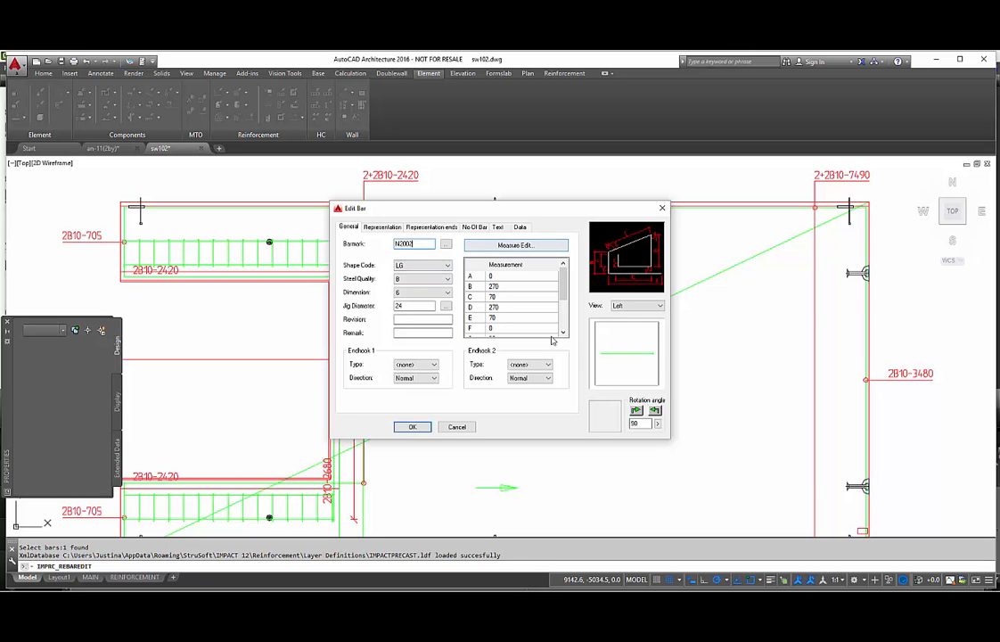
pyautogui.click(413, 426)
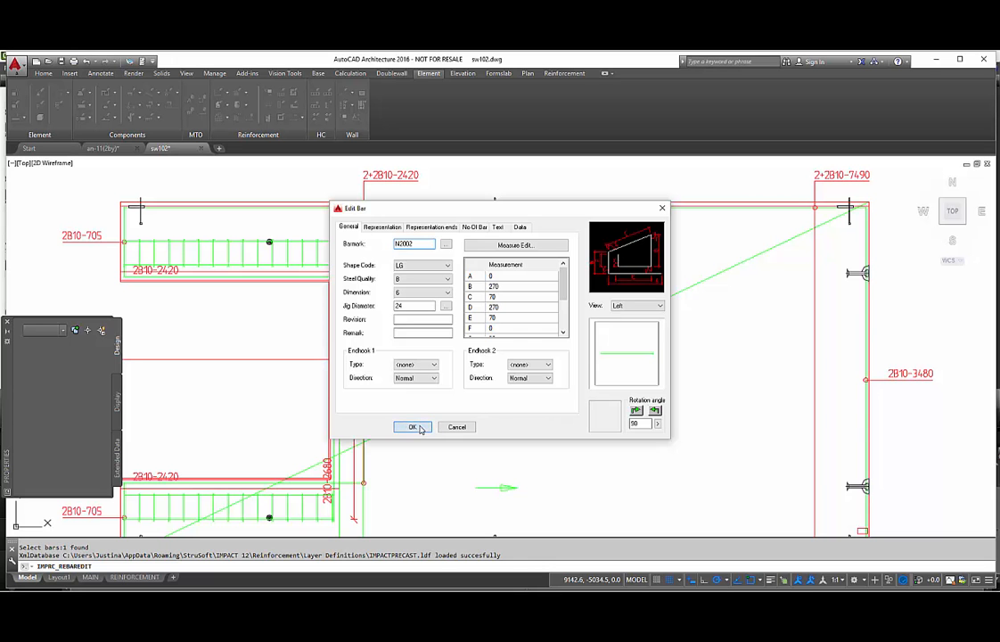
pyautogui.click(488, 350)
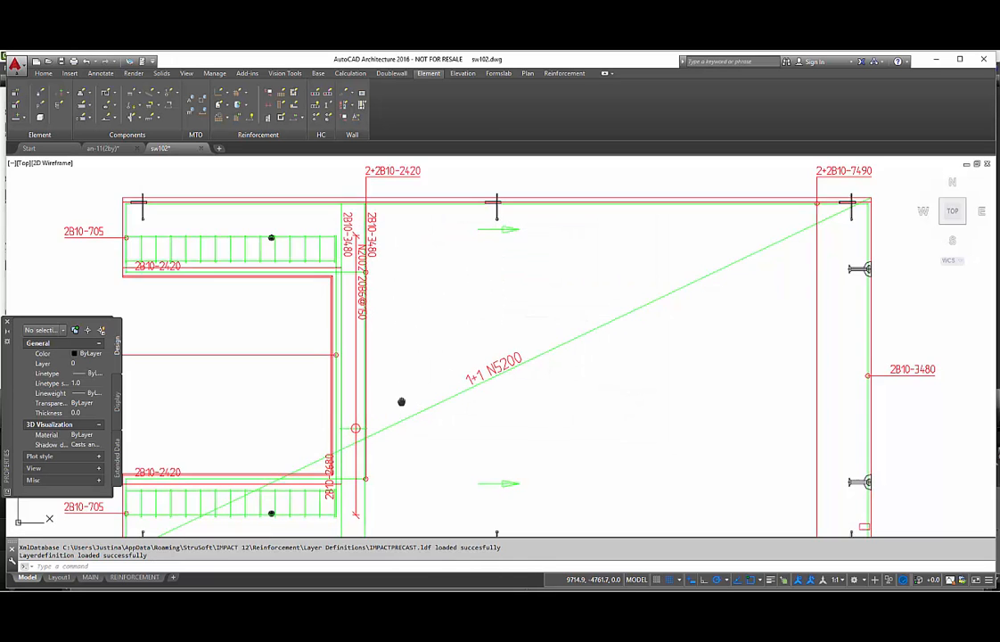
# Step: Convert the N2002 stirrups and both adjacent 2B10-3480 longitudinal bars into a reinforcement group
pyautogui.click(361, 368)
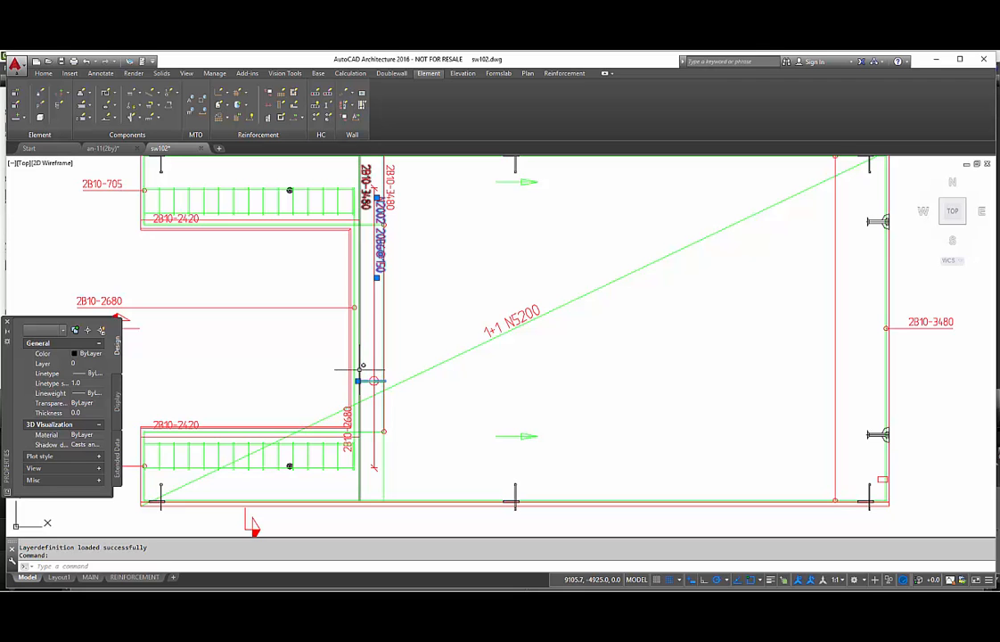
pyautogui.click(360, 367)
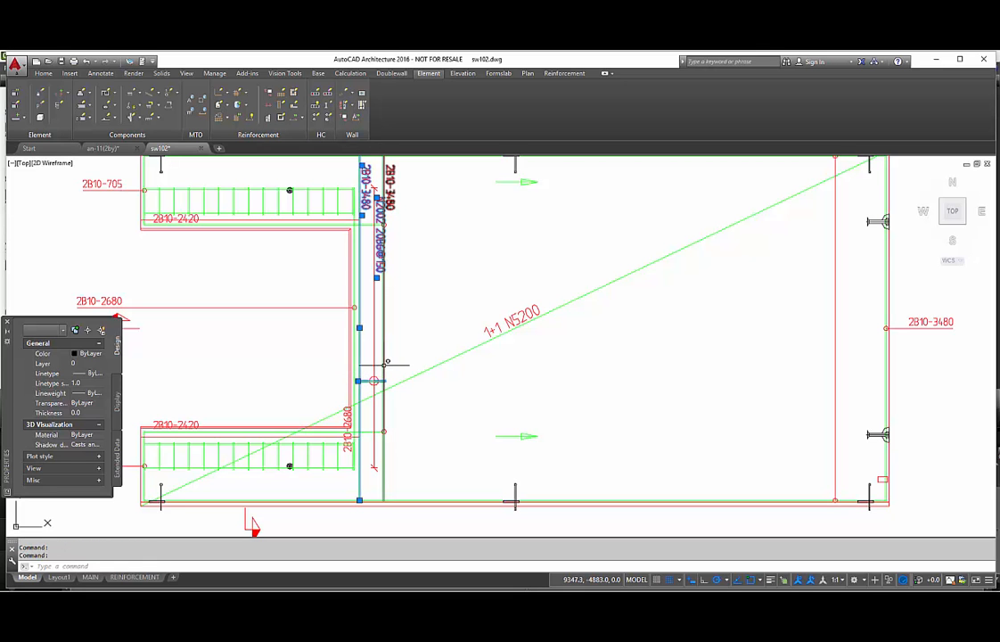
pyautogui.click(384, 419)
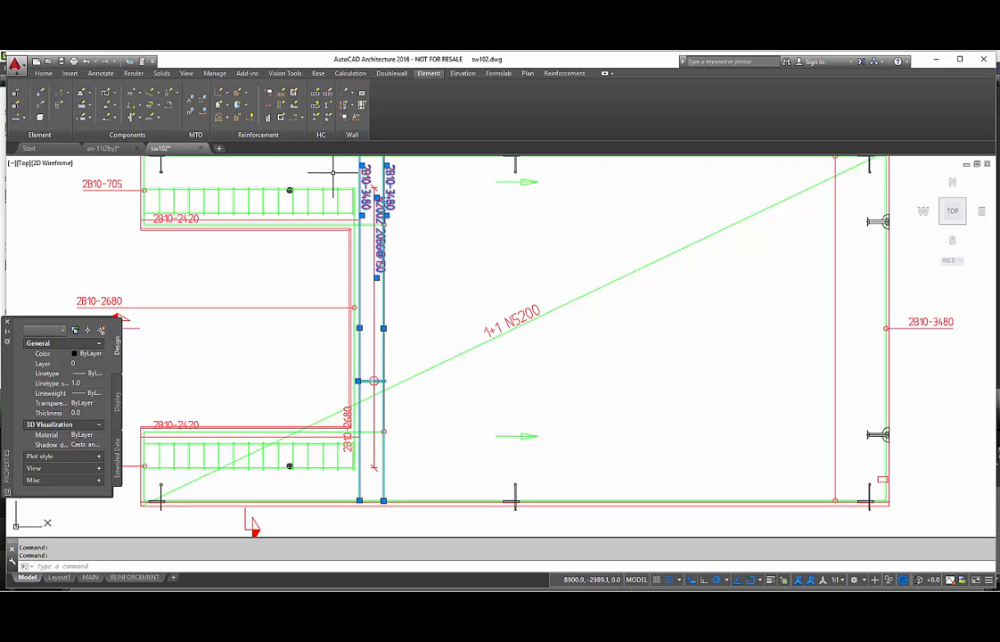
pyautogui.click(239, 119)
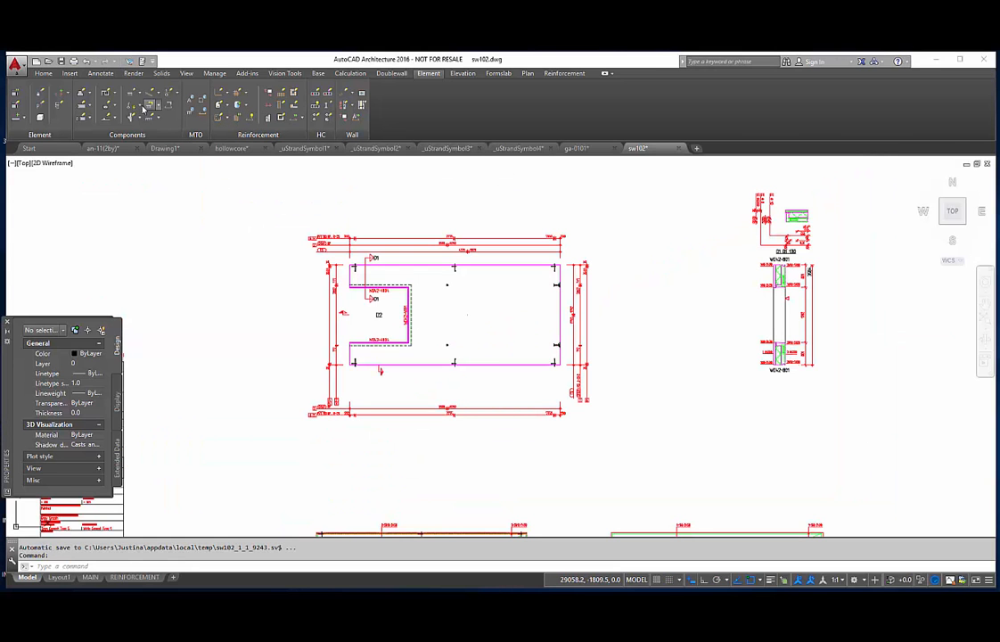
# Step: Delete the existing MEP keys E11 and EL6 from the SPORTS_HALL_ selection
pyautogui.click(140, 106)
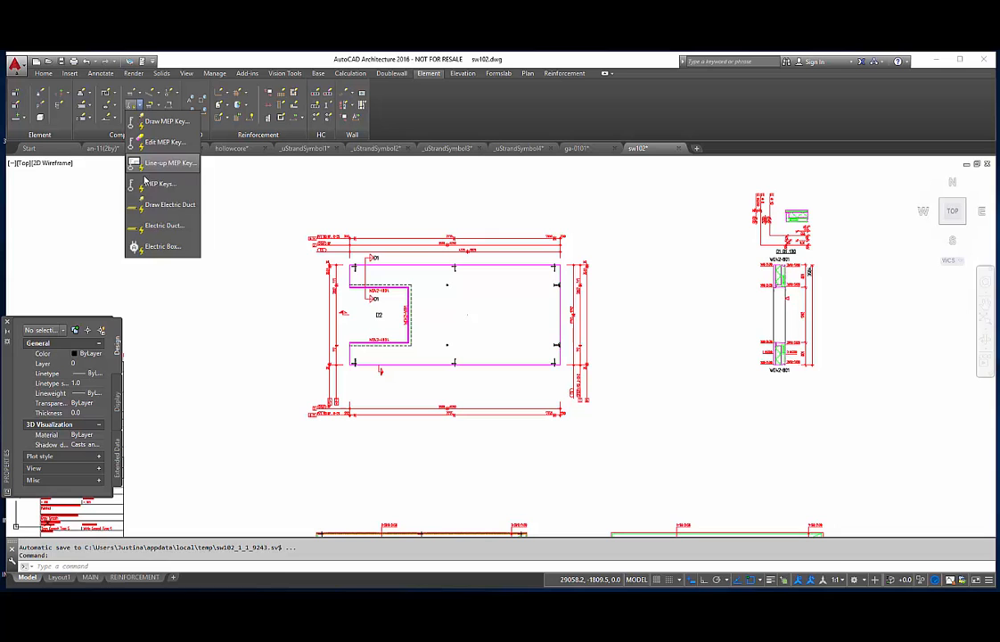
pyautogui.click(160, 183)
pyautogui.click(510, 296)
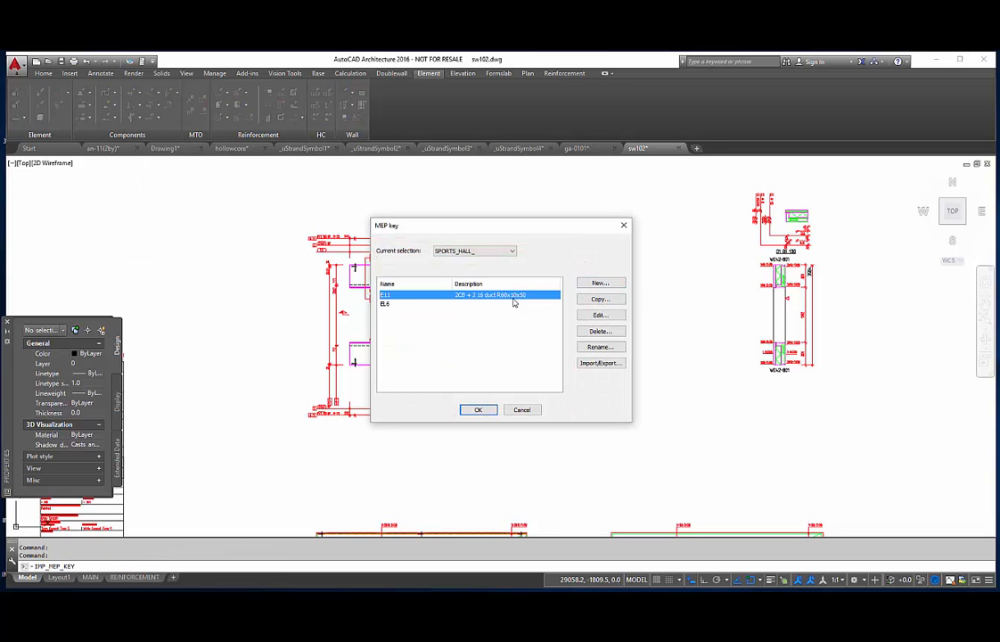
pyautogui.click(592, 332)
pyautogui.click(527, 337)
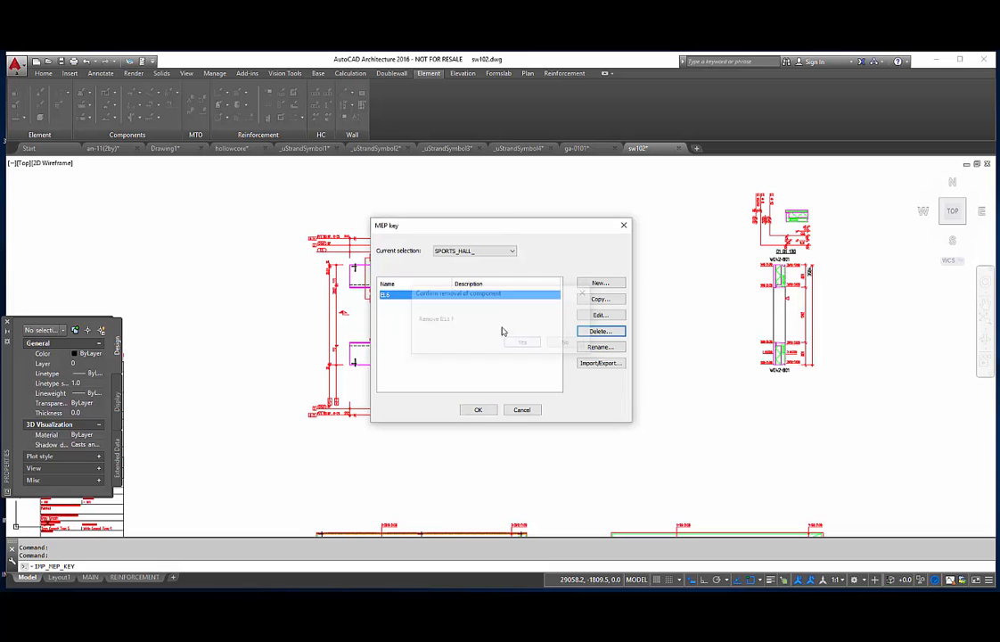
pyautogui.click(585, 332)
pyautogui.click(520, 340)
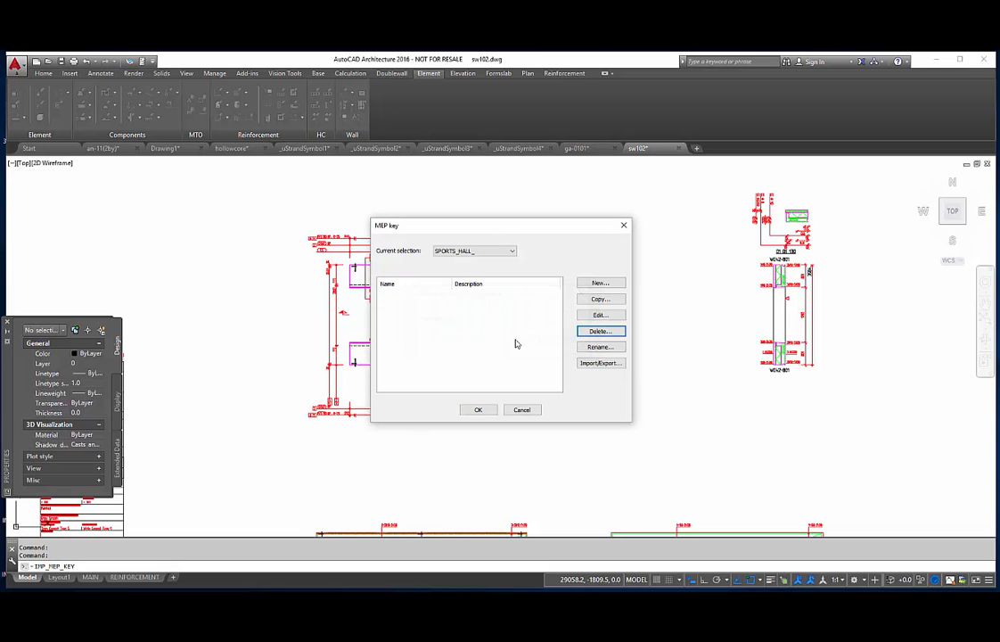
# Step: Create a new MEP key named E11 with the description "2CB, 2x 16 duct + R60x100x50"
pyautogui.click(599, 284)
pyautogui.write('E1')
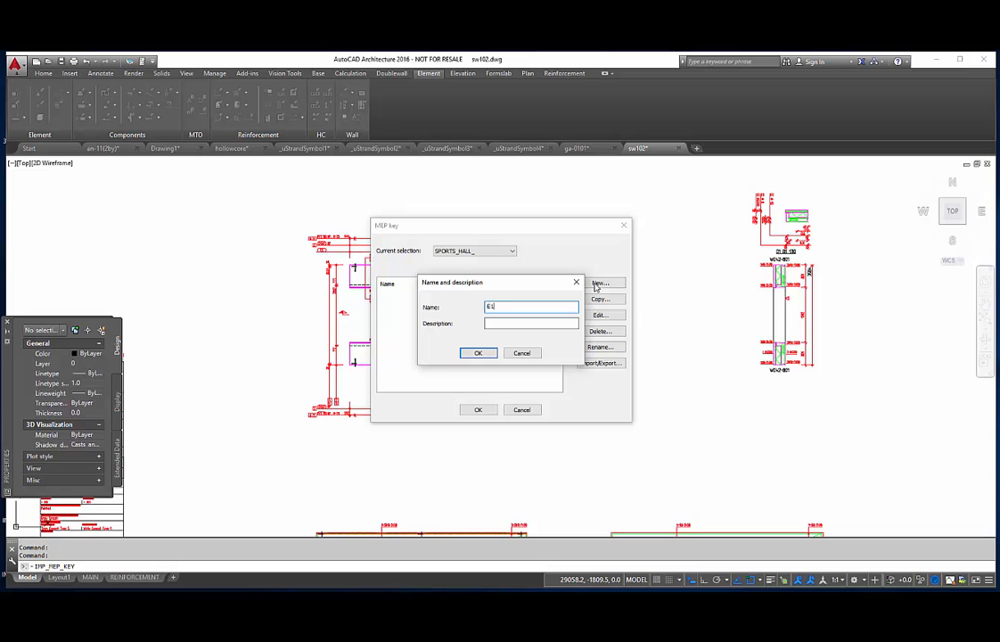
pyautogui.write('1')
pyautogui.click(559, 323)
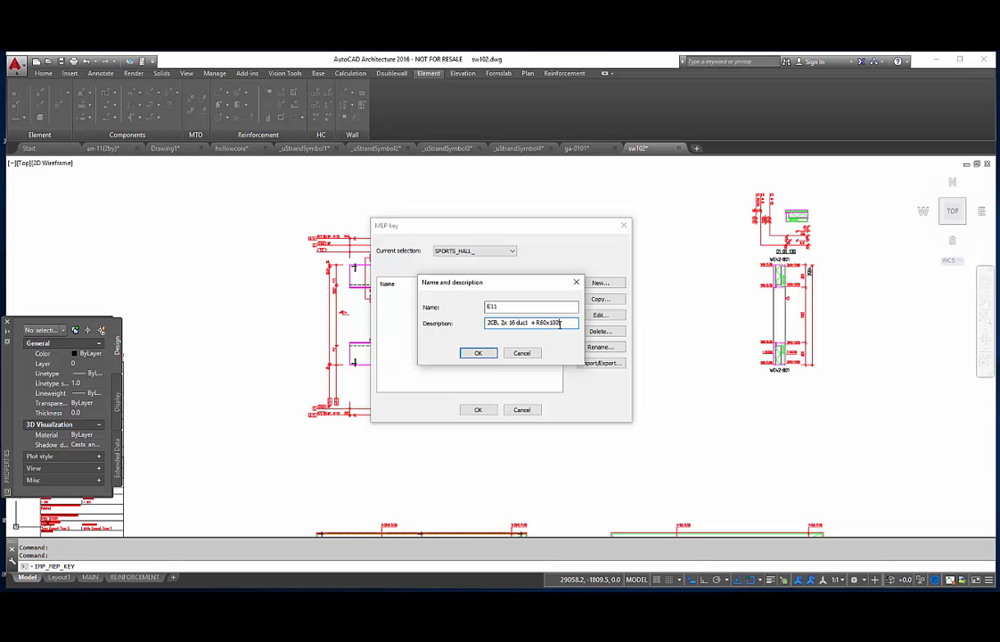
pyautogui.click(476, 353)
# Step: Add two items to the E11 key and reference the first one to the Floor edge at a distance of 1.000
pyautogui.rightClick(364, 217)
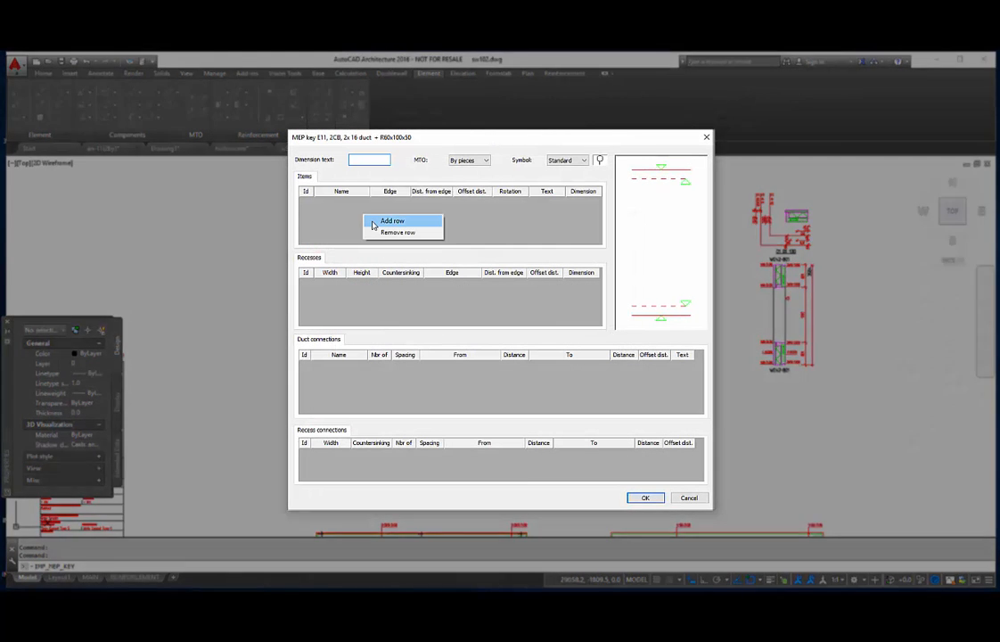
pyautogui.click(371, 222)
pyautogui.rightClick(340, 232)
pyautogui.click(363, 238)
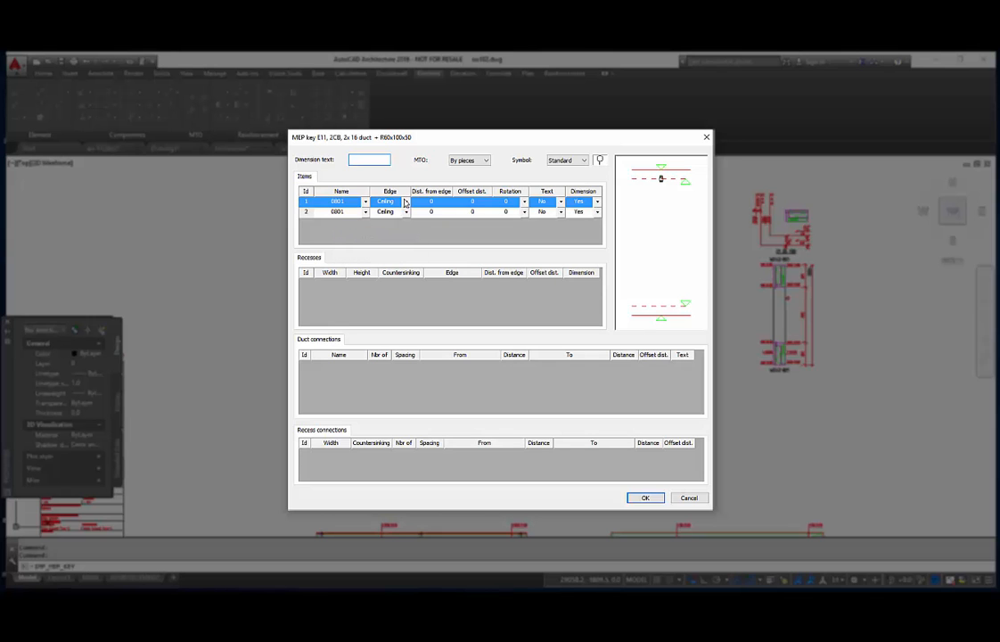
pyautogui.click(390, 201)
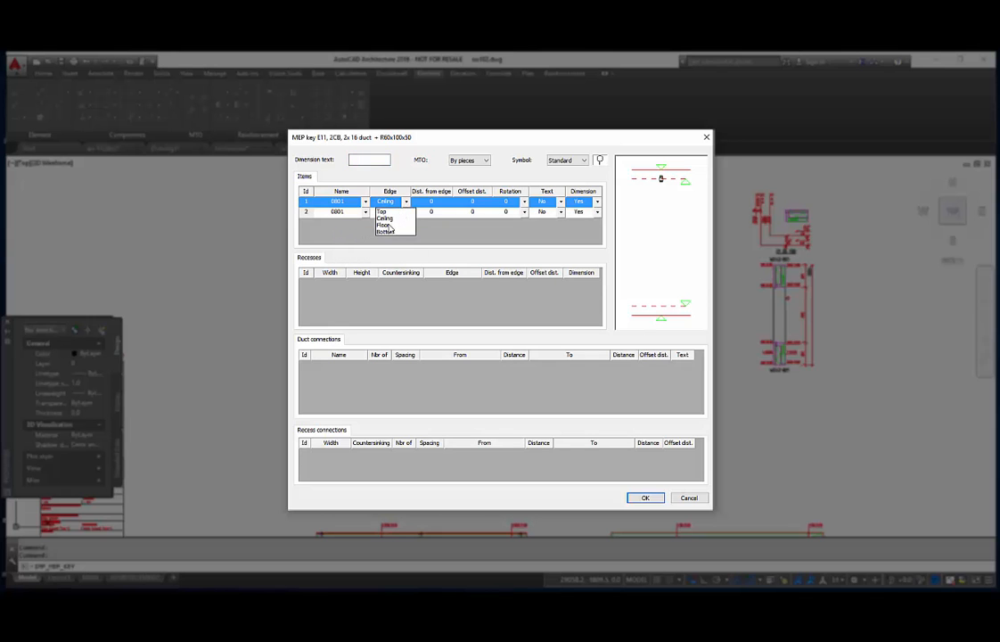
pyautogui.click(385, 225)
pyautogui.click(427, 205)
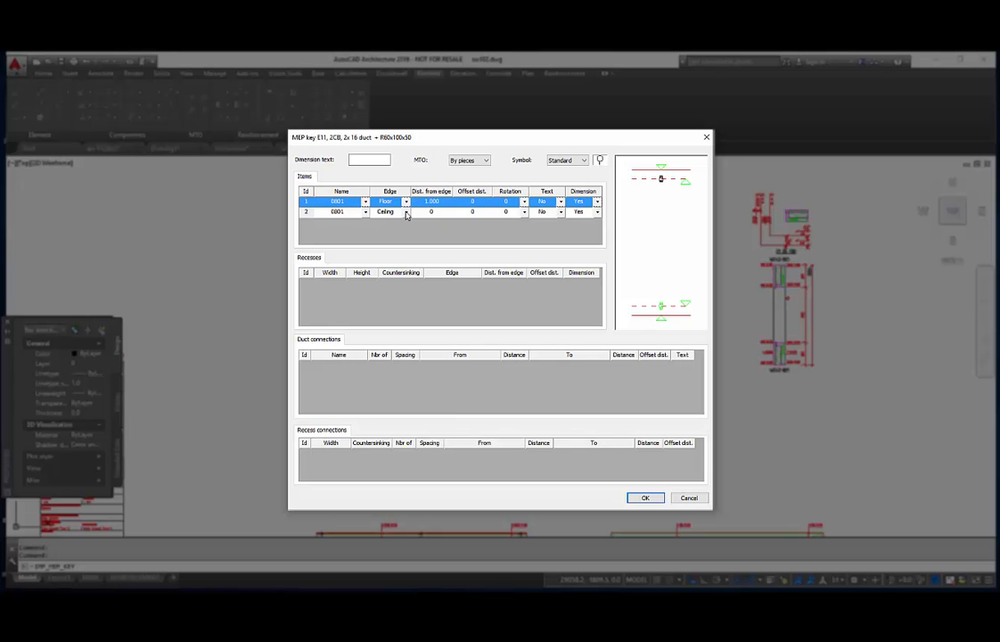
# Step: Reference the second E11 item to the Floor edge at a distance of 1.100
pyautogui.click(389, 211)
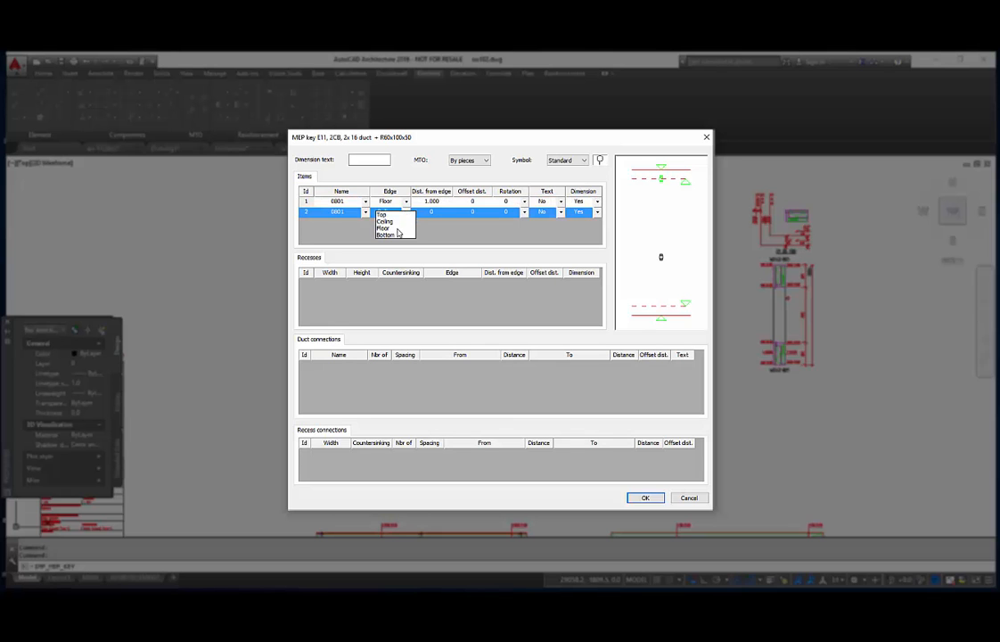
pyautogui.click(385, 228)
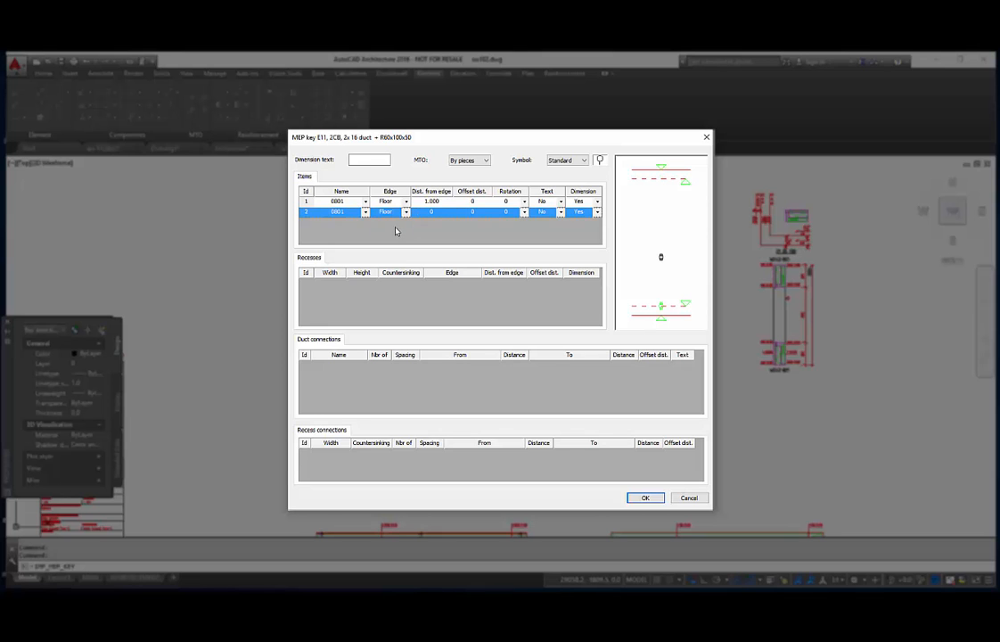
pyautogui.click(442, 212)
pyautogui.click(445, 235)
# Step: Add a recess to the E11 key with width 60, height 100 and countersinking 50
pyautogui.rightClick(363, 313)
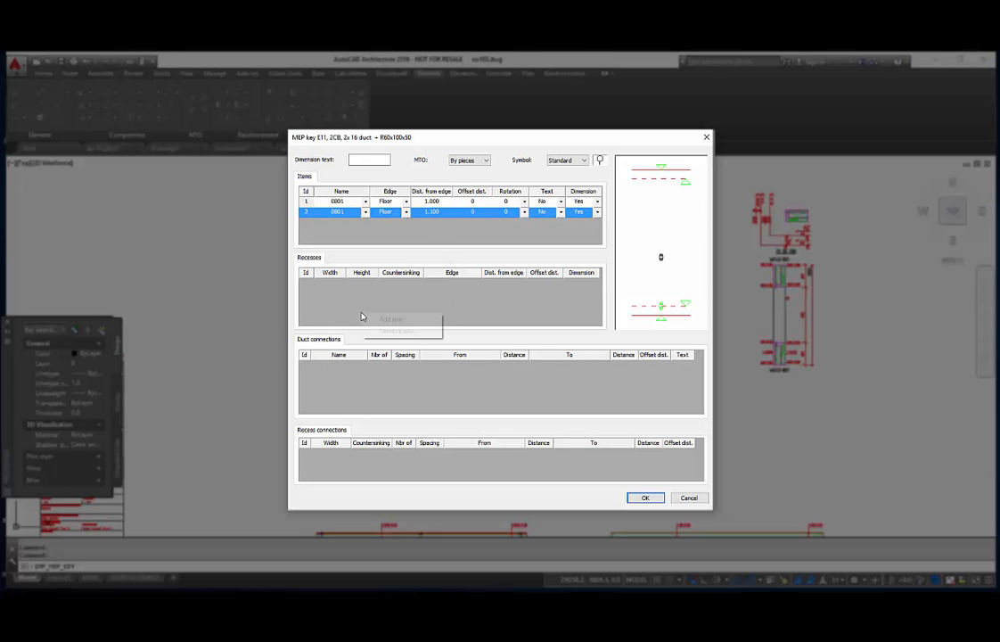
pyautogui.click(389, 318)
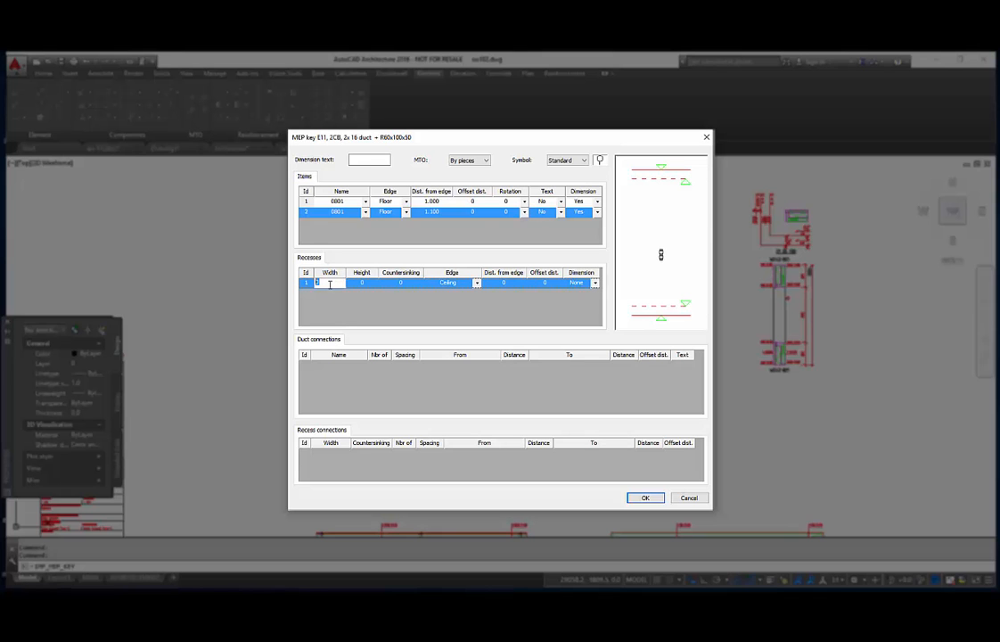
pyautogui.click(329, 285)
pyautogui.write('60')
pyautogui.doubleClick(372, 283)
pyautogui.write('100')
pyautogui.click(393, 289)
pyautogui.doubleClick(393, 285)
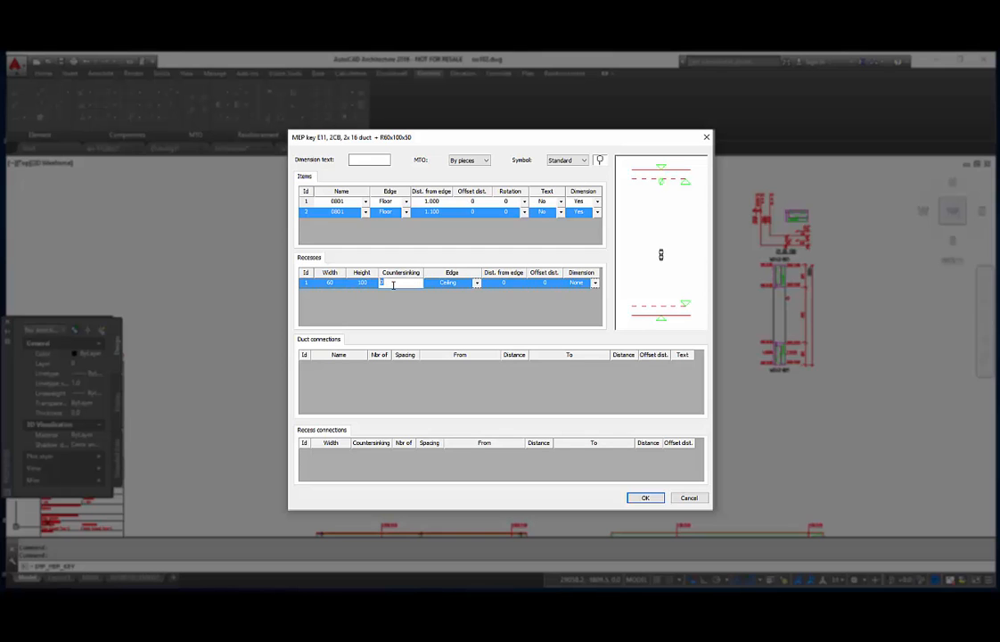
# Step: Set the recess's offset distance to 300 and its distance from the ceiling edge to 20
pyautogui.click(495, 292)
pyautogui.doubleClick(512, 283)
pyautogui.doubleClick(548, 284)
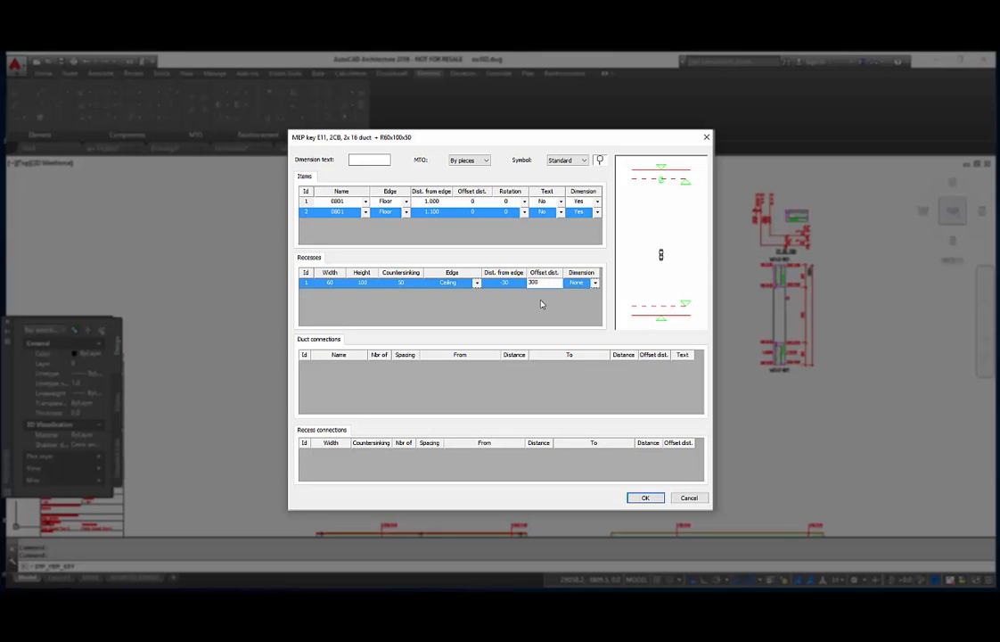
pyautogui.doubleClick(501, 285)
pyautogui.press('BackSpace')
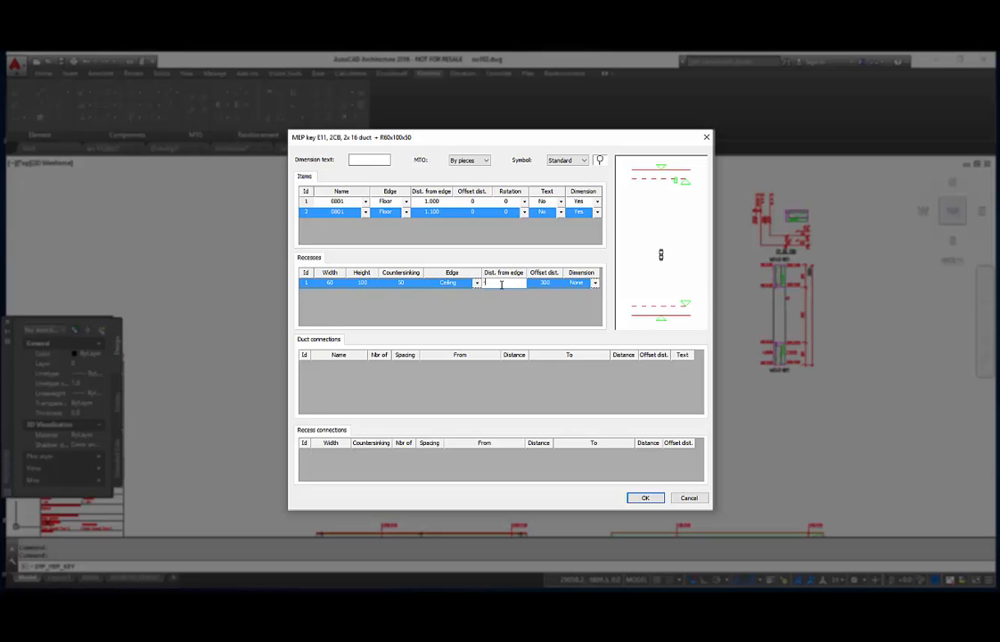
pyautogui.press('Return')
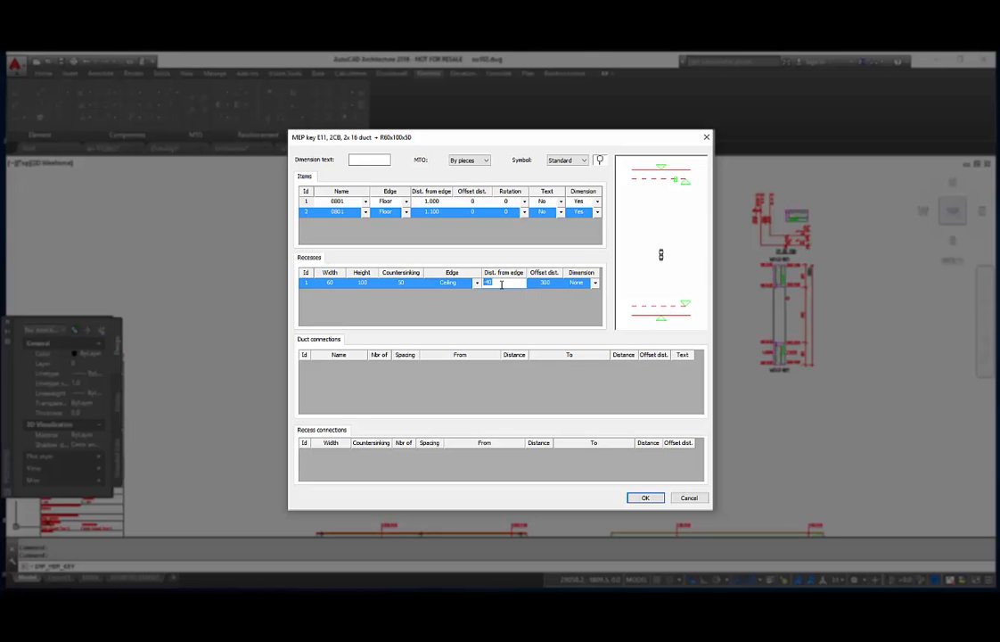
pyautogui.press('BackSpace')
pyautogui.press('Return')
pyautogui.write('-70')
pyautogui.press('Return')
# Step: Add a duct connection to the E11 key with 2 ducts at a spacing of 40
pyautogui.rightClick(352, 380)
pyautogui.click(356, 384)
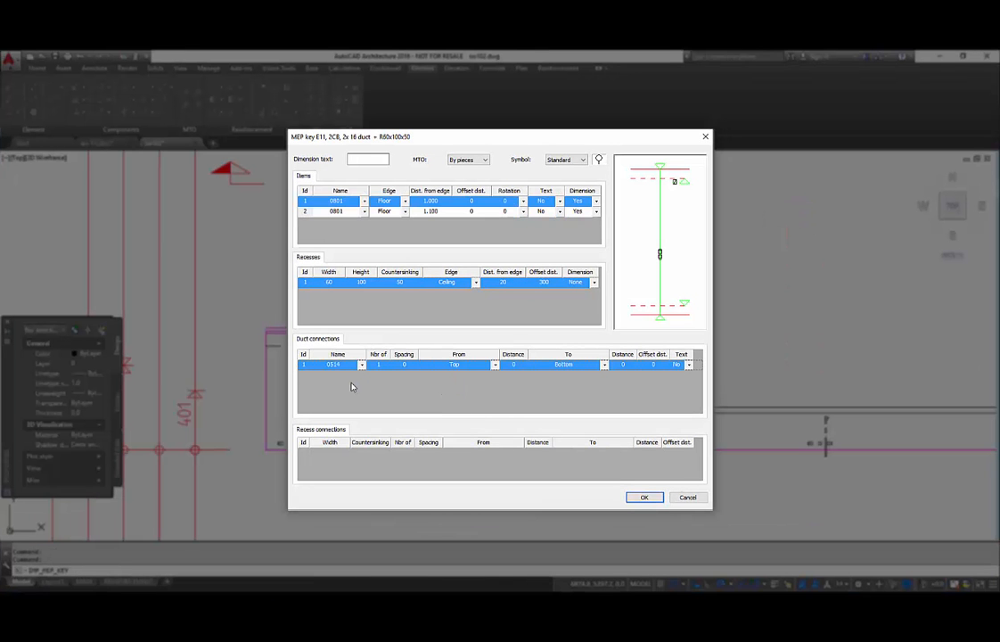
pyautogui.click(385, 365)
pyautogui.write('2')
pyautogui.click(408, 366)
pyautogui.write('40')
# Step: Run the duct connection from item 2 to the 60x100x50 recess with an offset distance of -20
pyautogui.click(495, 365)
pyautogui.click(453, 395)
pyautogui.click(600, 365)
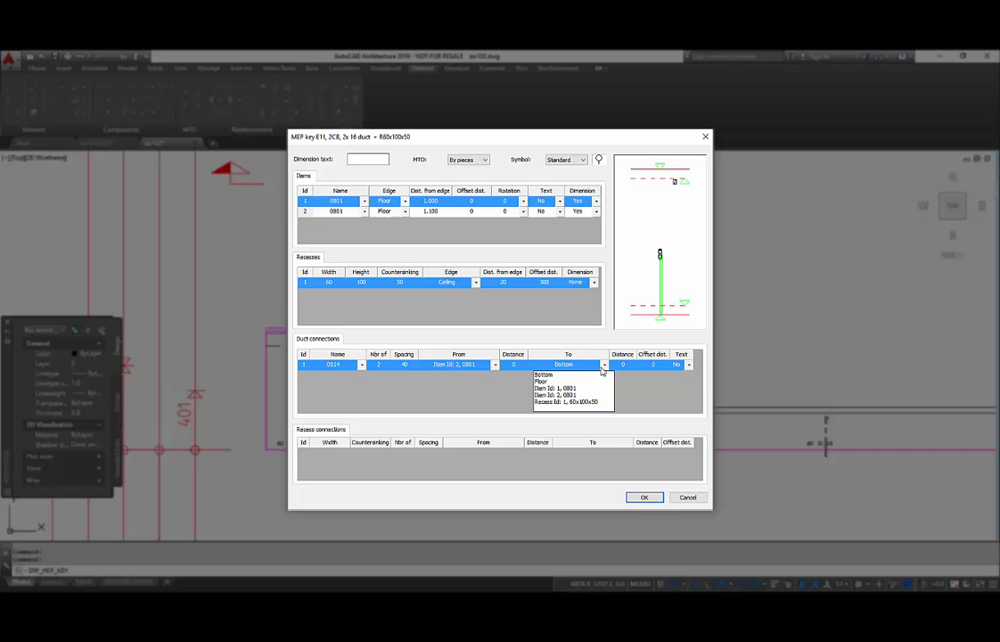
pyautogui.click(563, 402)
pyautogui.click(649, 364)
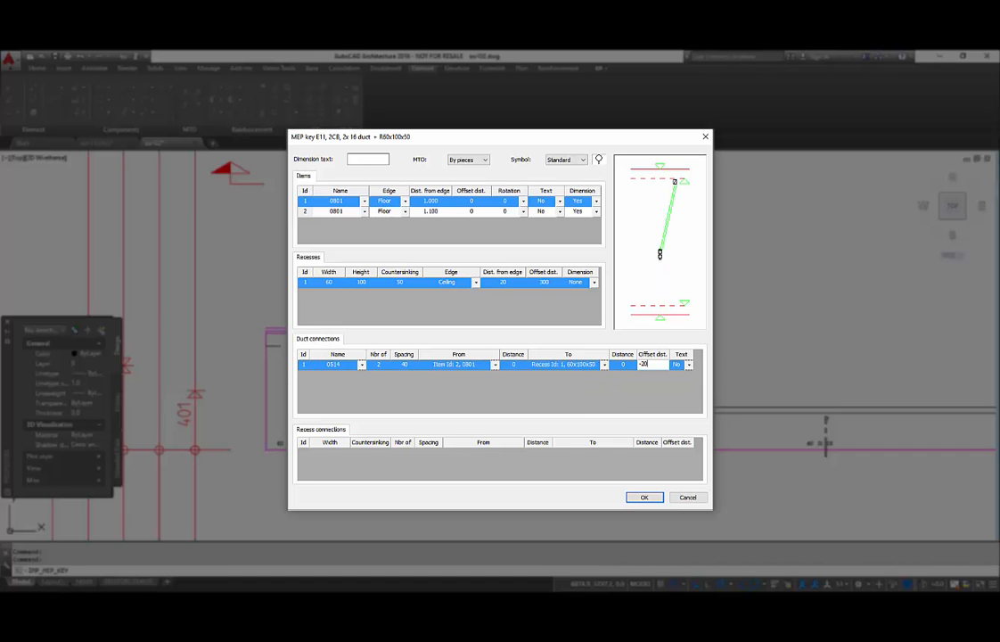
# Step: Adjust the duct displacement to distance 430, length 180 and radius 60 mm, and save the E11 key
pyautogui.rightClick(591, 365)
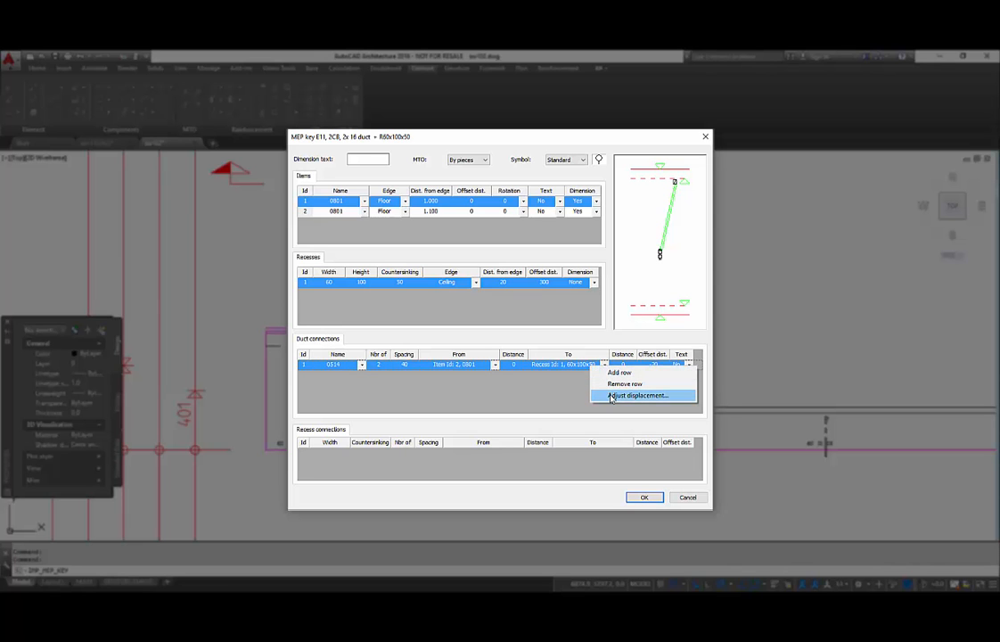
pyautogui.click(612, 398)
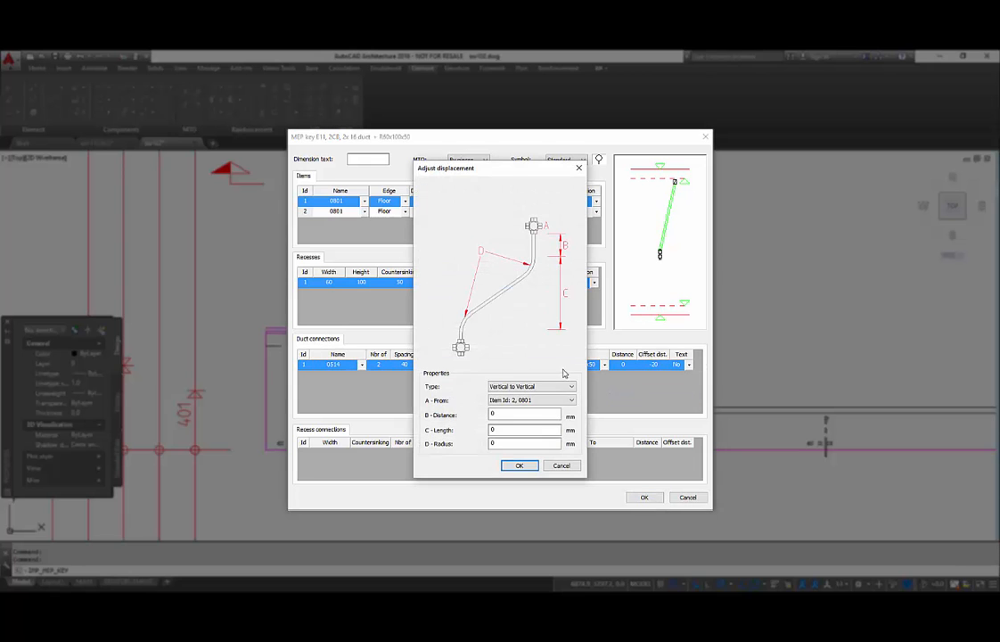
pyautogui.click(528, 415)
pyautogui.write('180')
pyautogui.press('Tab')
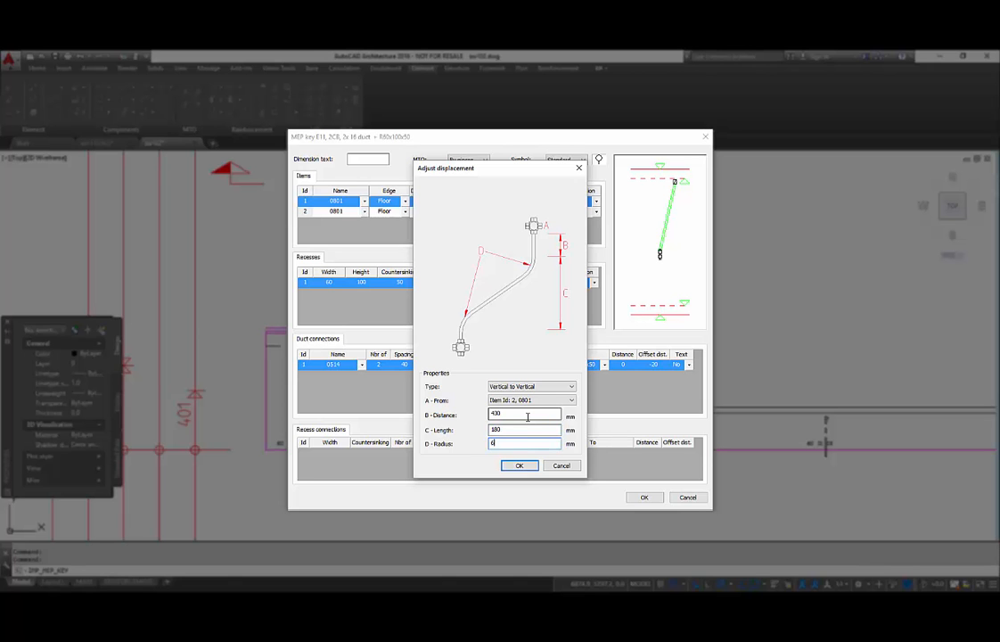
pyautogui.write('60')
pyautogui.click(518, 465)
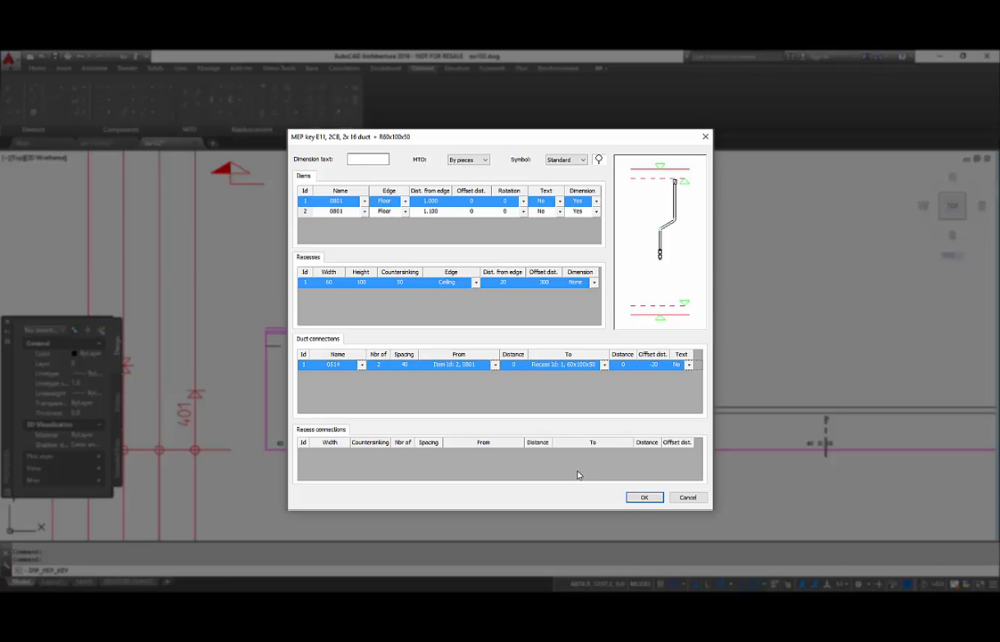
pyautogui.click(643, 497)
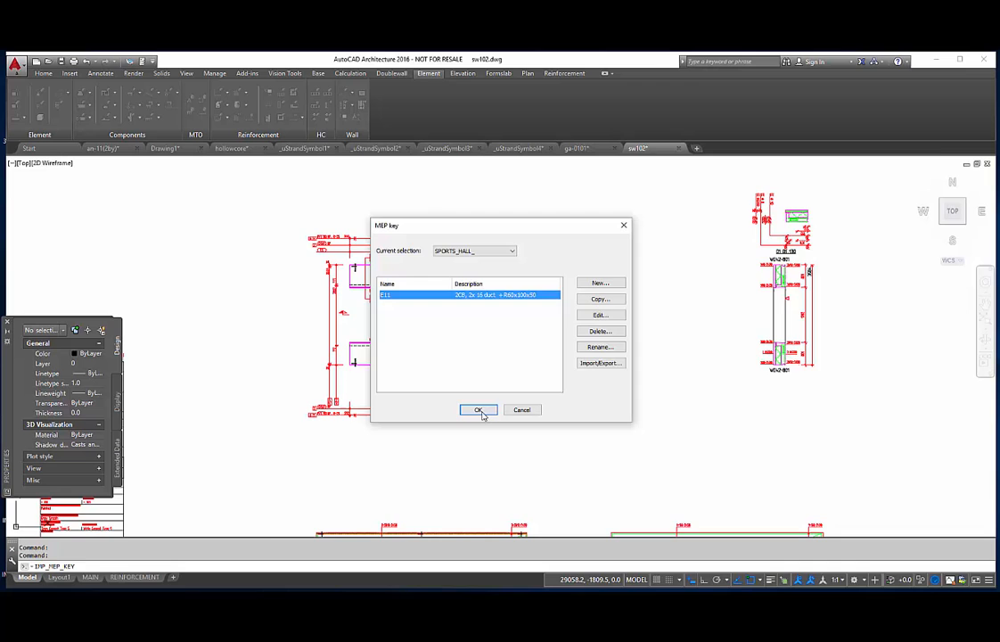
pyautogui.click(475, 409)
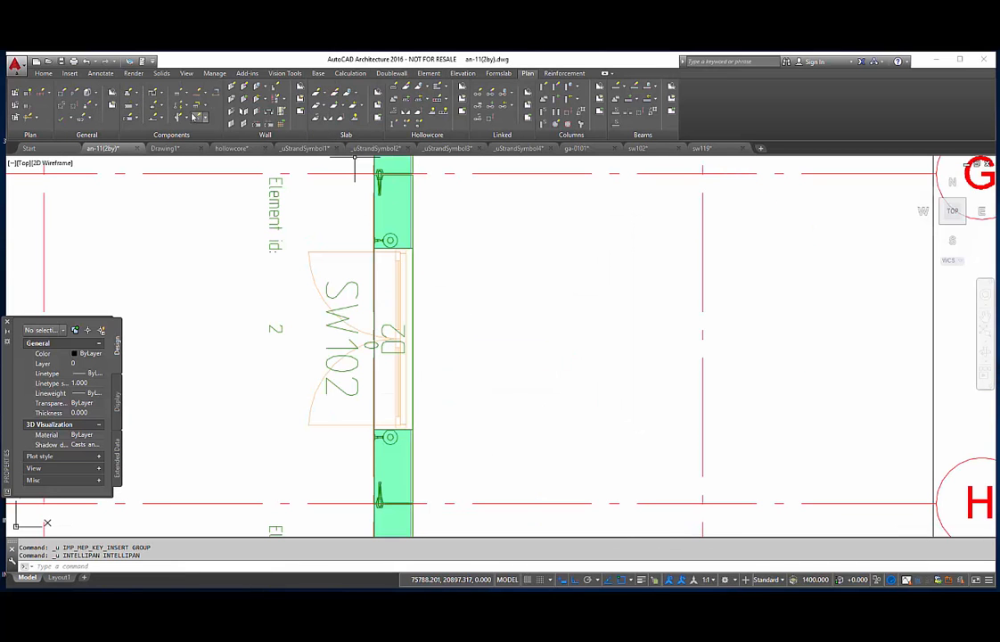
# Step: In the an-11(2by) plan, start inserting an MEP key and replace the existing level row of Building 1, Floor 1 with a new one
pyautogui.click(188, 107)
pyautogui.click(178, 116)
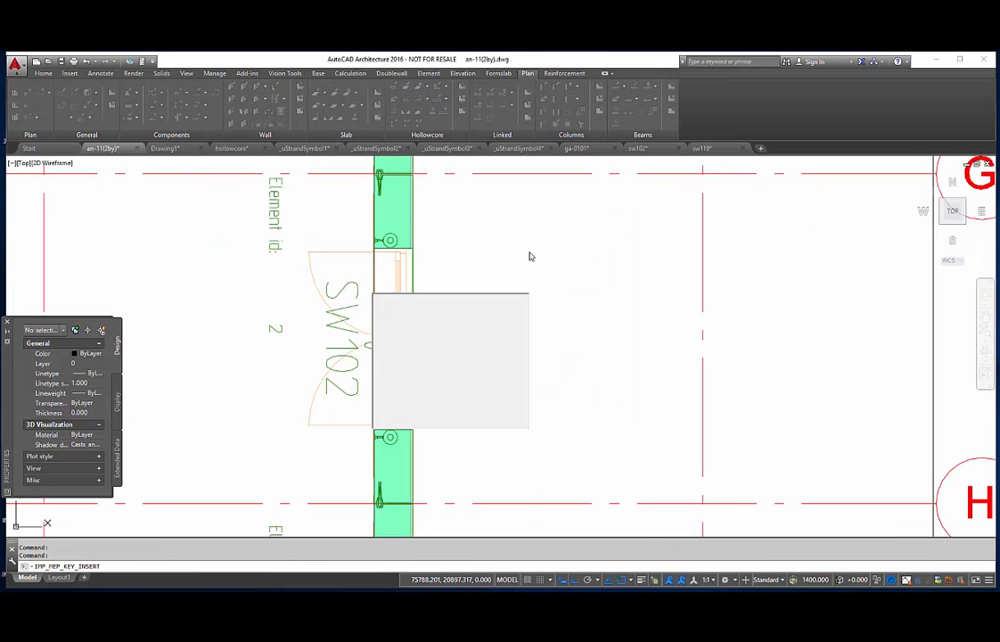
pyautogui.click(515, 308)
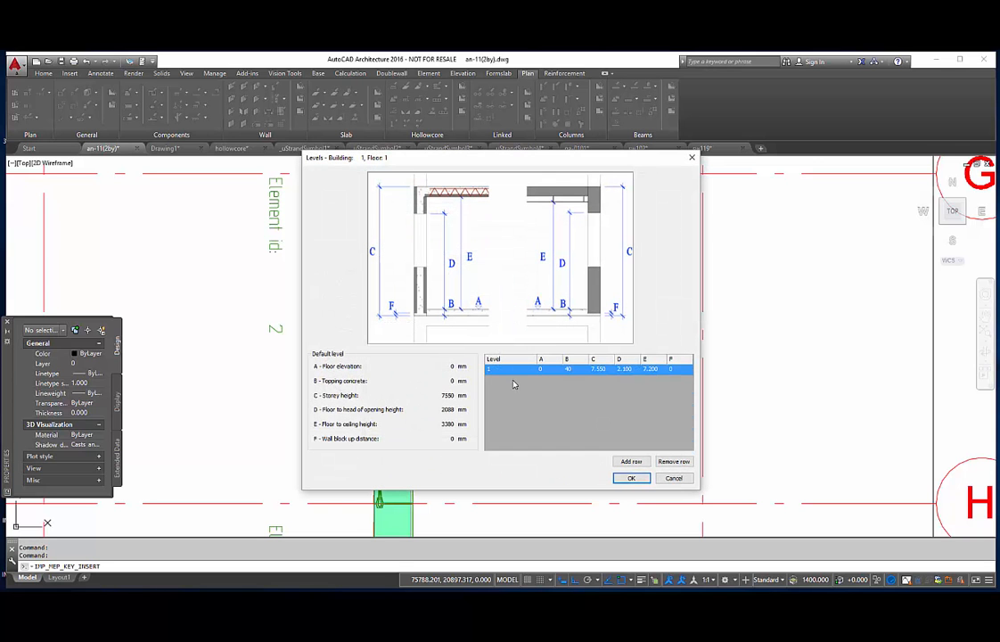
pyautogui.click(670, 461)
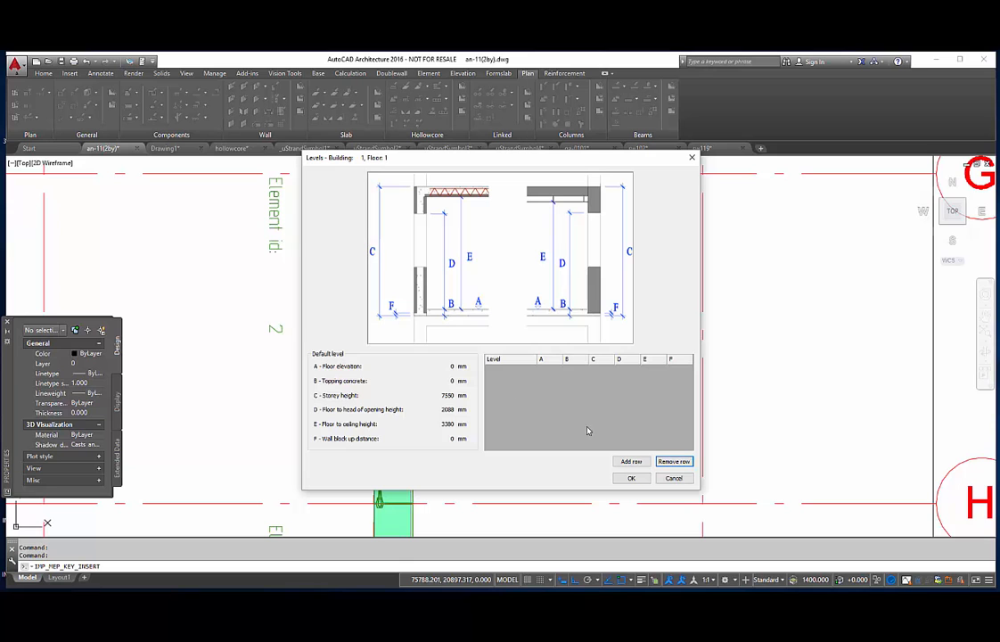
pyautogui.click(631, 461)
# Step: Fill in the new level's heights, setting floor to head of opening to 2100 and entering a new floor-to-ceiling height
pyautogui.click(542, 369)
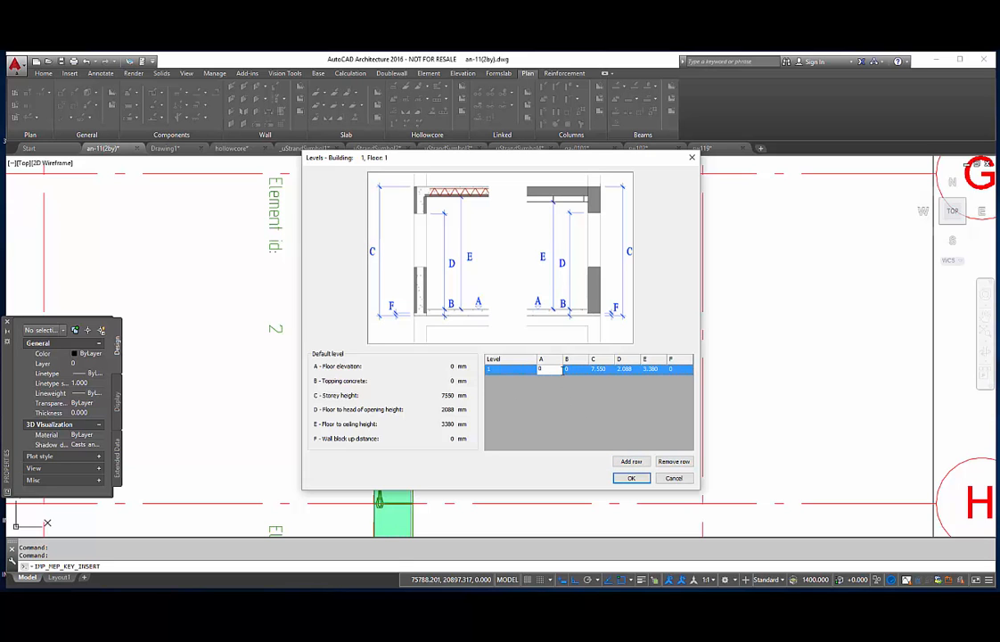
pyautogui.click(576, 371)
pyautogui.click(602, 373)
pyautogui.click(628, 372)
pyautogui.click(628, 371)
pyautogui.write('2100')
pyautogui.click(648, 369)
pyautogui.write('200')
pyautogui.click(633, 478)
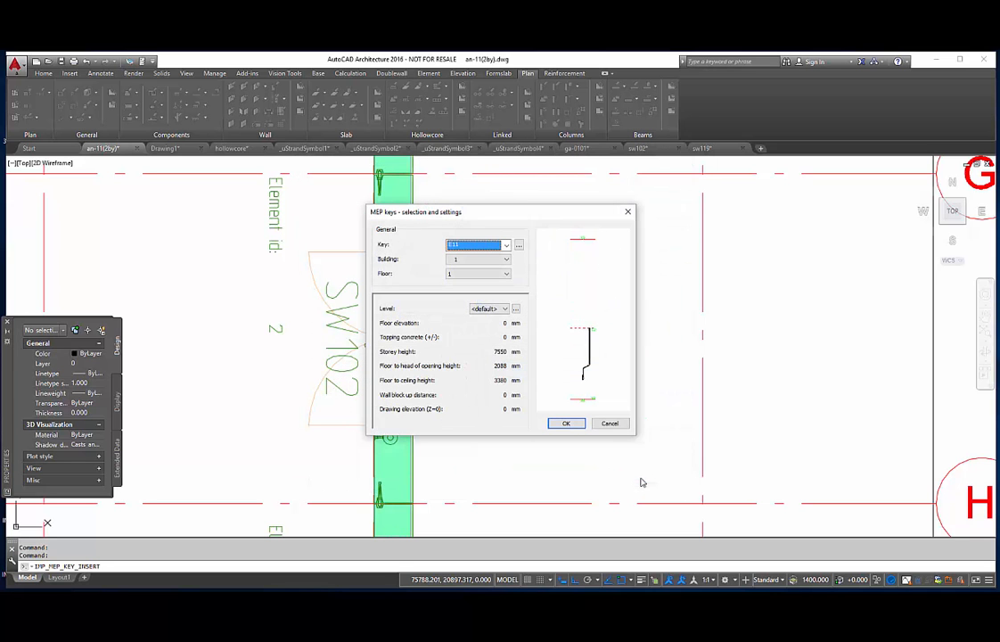
# Step: Insert the E11 key using level 1 on the SW102 wall face between the door opening and gridline H, with its symbol outside the wall
pyautogui.click(505, 308)
pyautogui.click(490, 322)
pyautogui.click(566, 424)
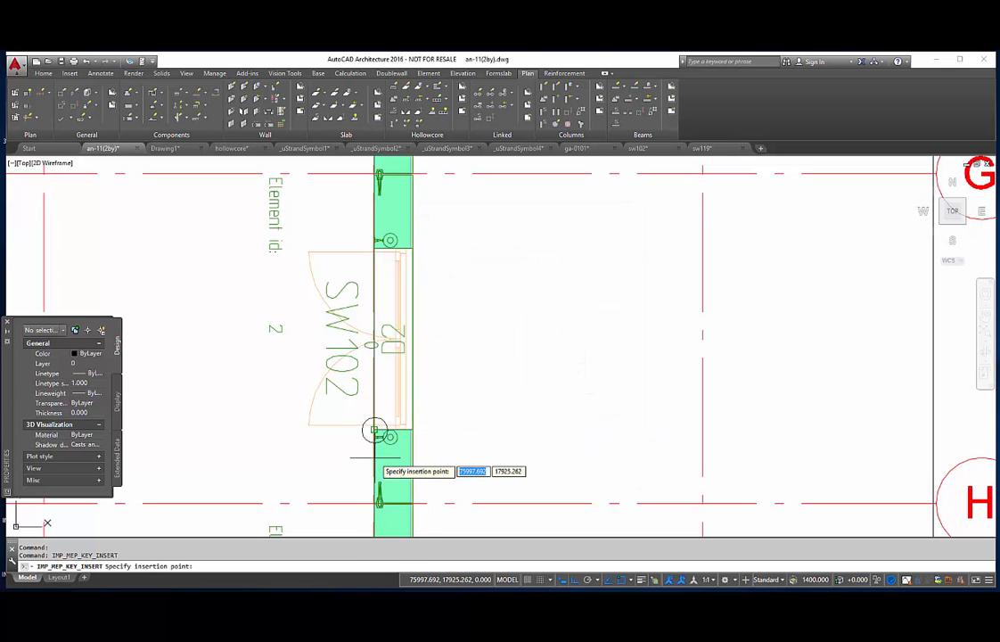
pyautogui.scroll(4, 378, 437)
pyautogui.moveTo(374, 423); pyautogui.dragTo(379, 334, button='middle')
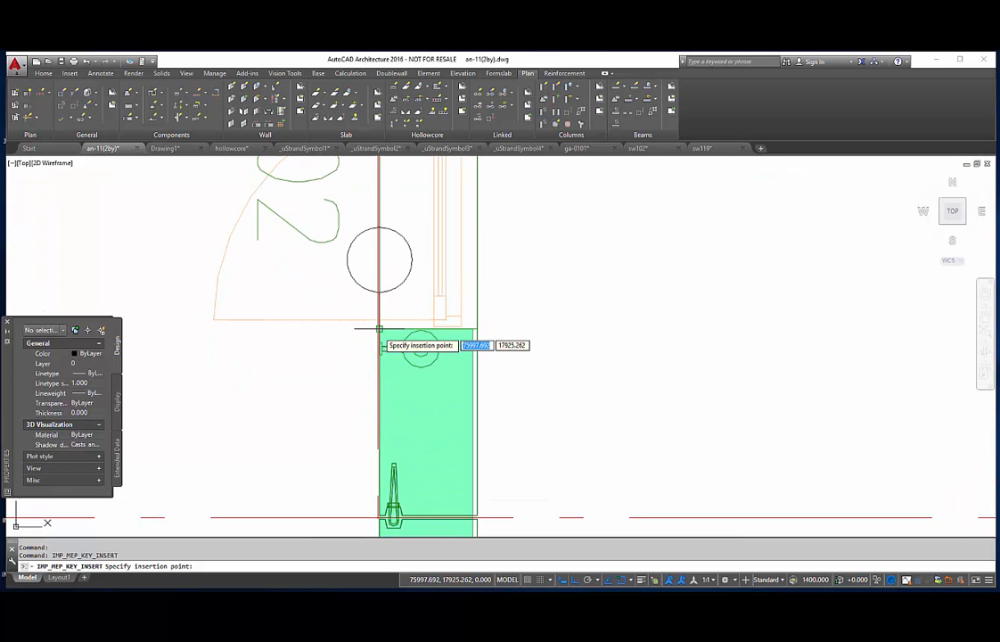
pyautogui.click(378, 422)
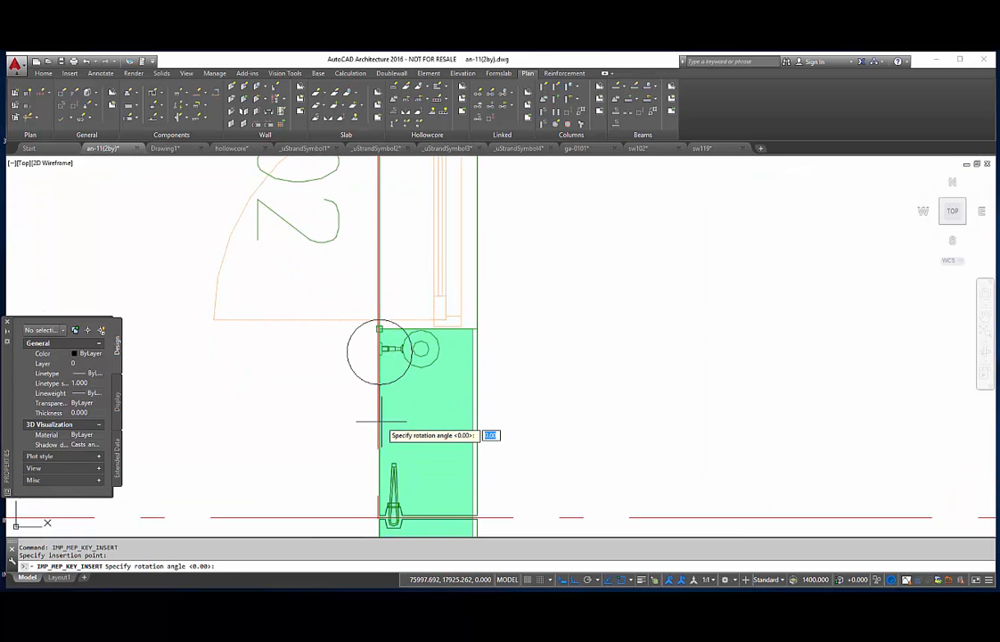
pyautogui.click(376, 384)
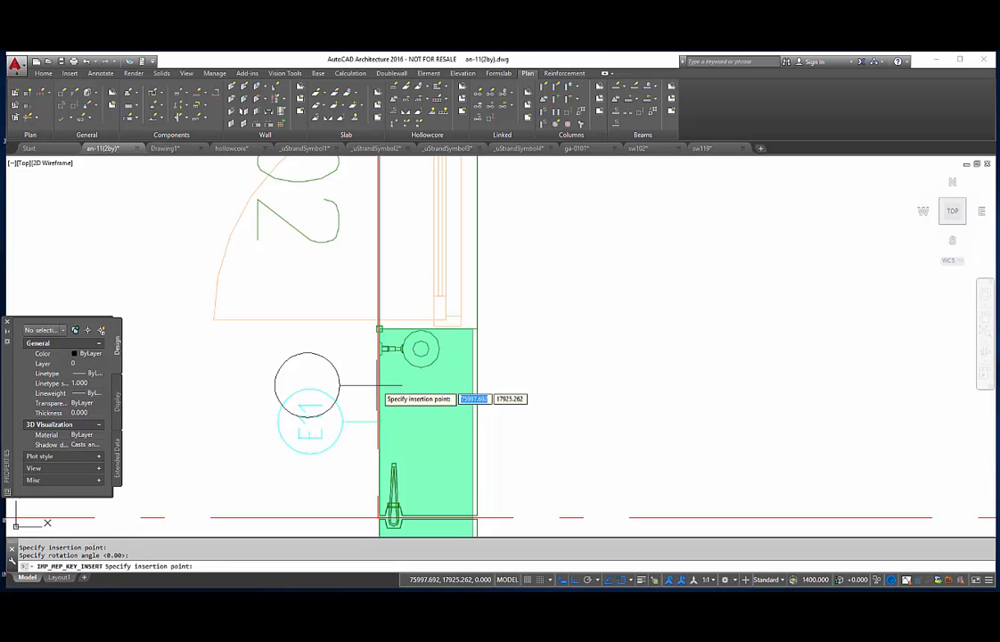
pyautogui.press('Escape')
pyautogui.scroll(-3, 493, 383)
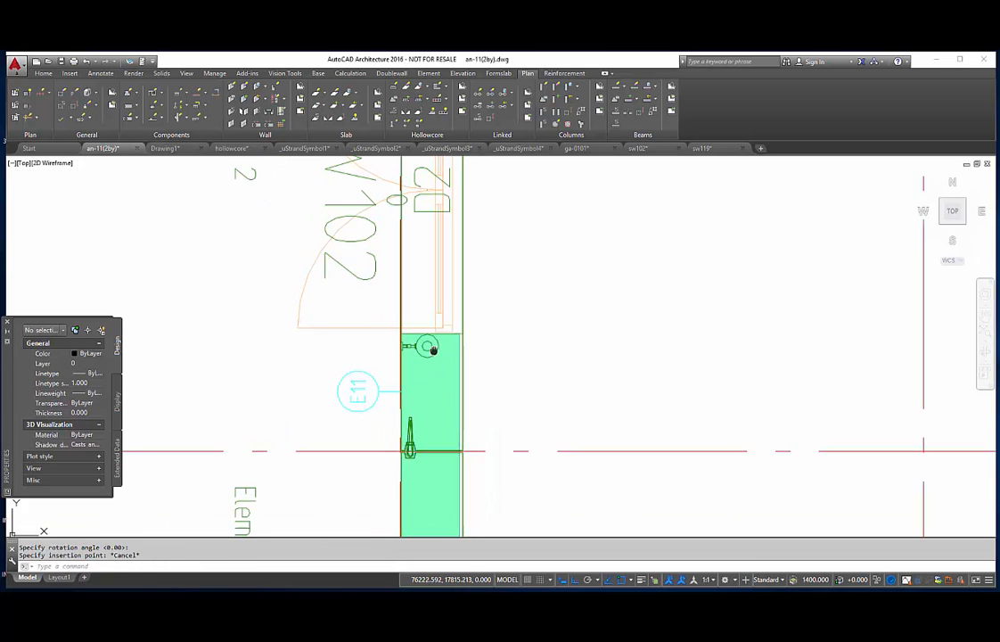
# Step: Edit the SW102 wall to add the E11 key as a single component, and finish the wall update
pyautogui.click(243, 90)
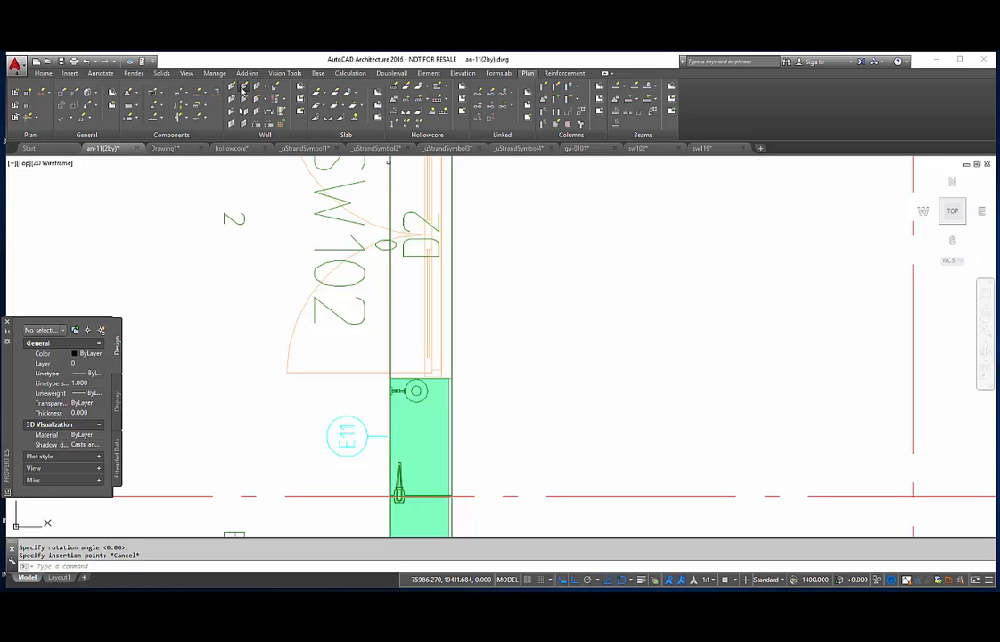
pyautogui.click(392, 434)
pyautogui.press('Return')
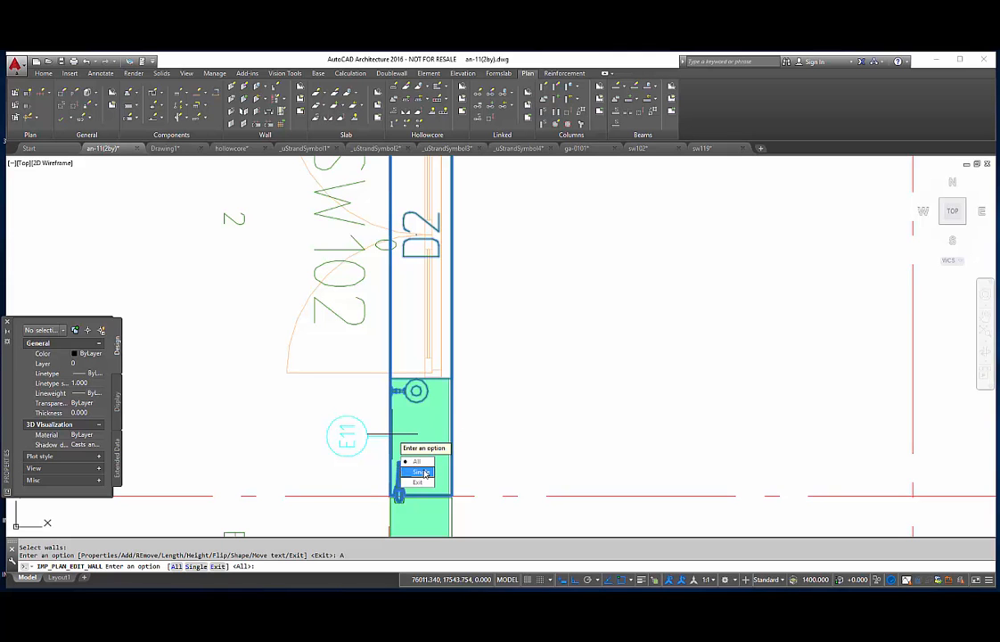
pyautogui.click(421, 472)
pyautogui.click(363, 425)
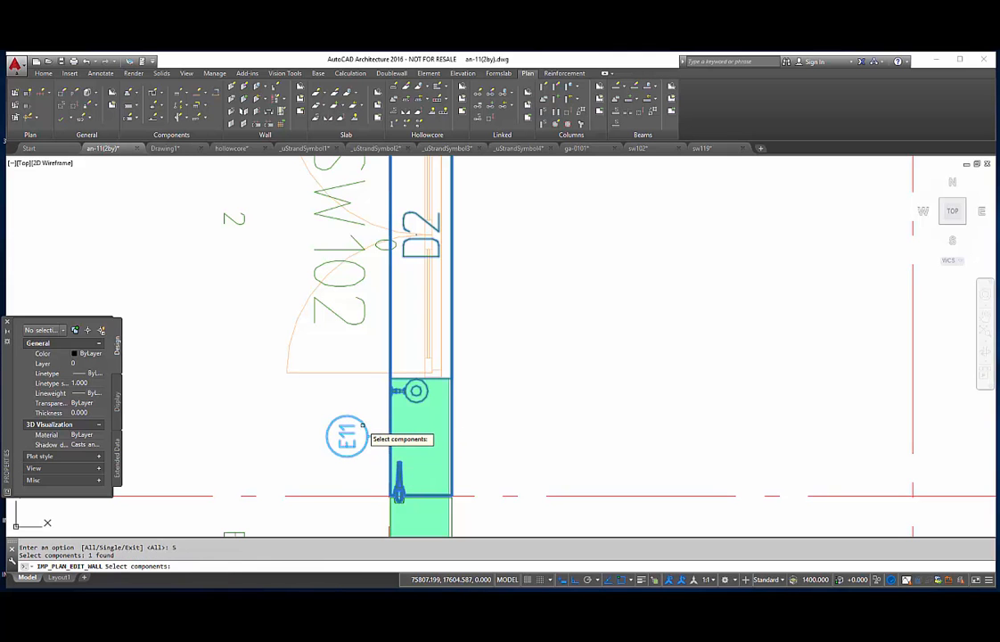
pyautogui.press('Return')
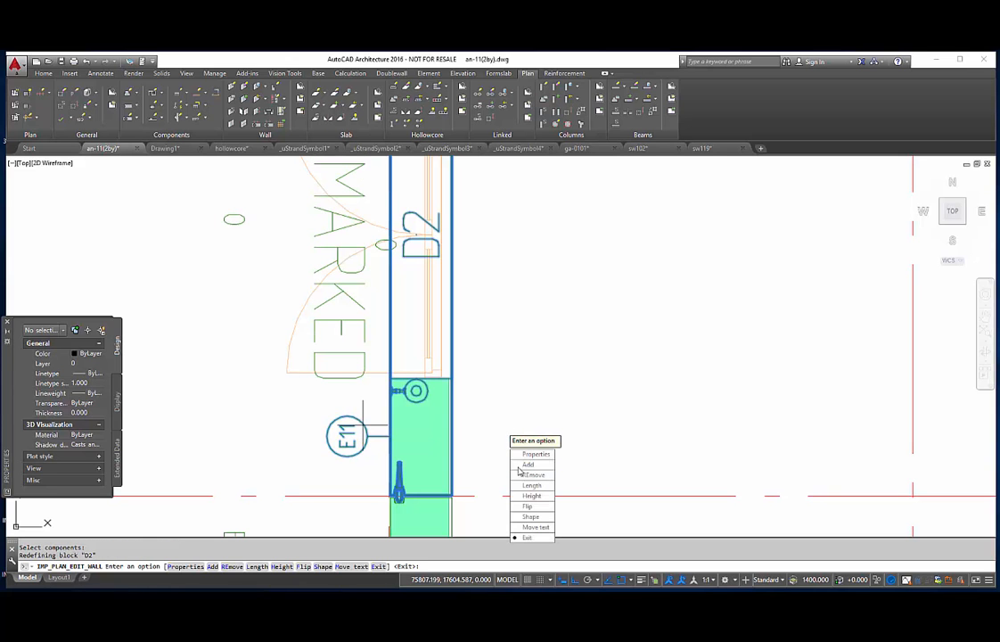
pyautogui.click(524, 539)
pyautogui.click(526, 453)
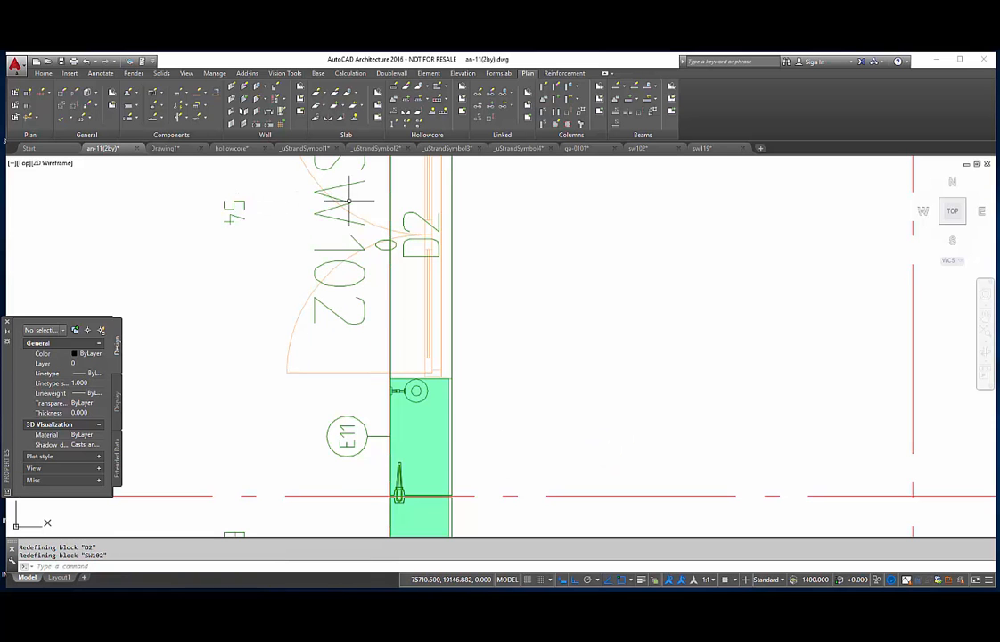
# Step: Try to open the SW102 wall's drawing from the plan, and switch to the already open sw102 drawing
pyautogui.click(264, 98)
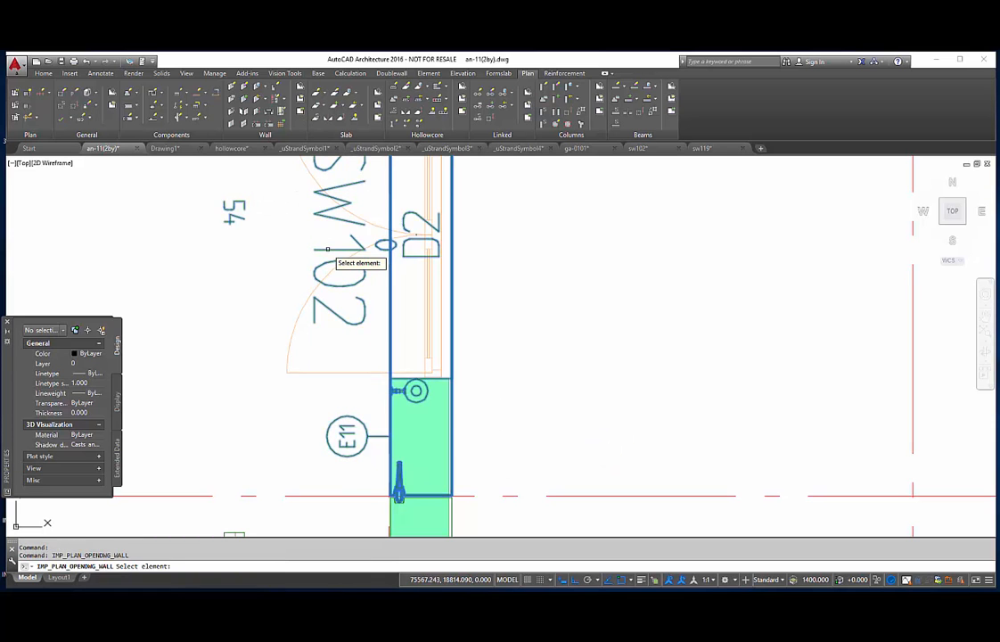
pyautogui.click(327, 250)
pyautogui.press('Return')
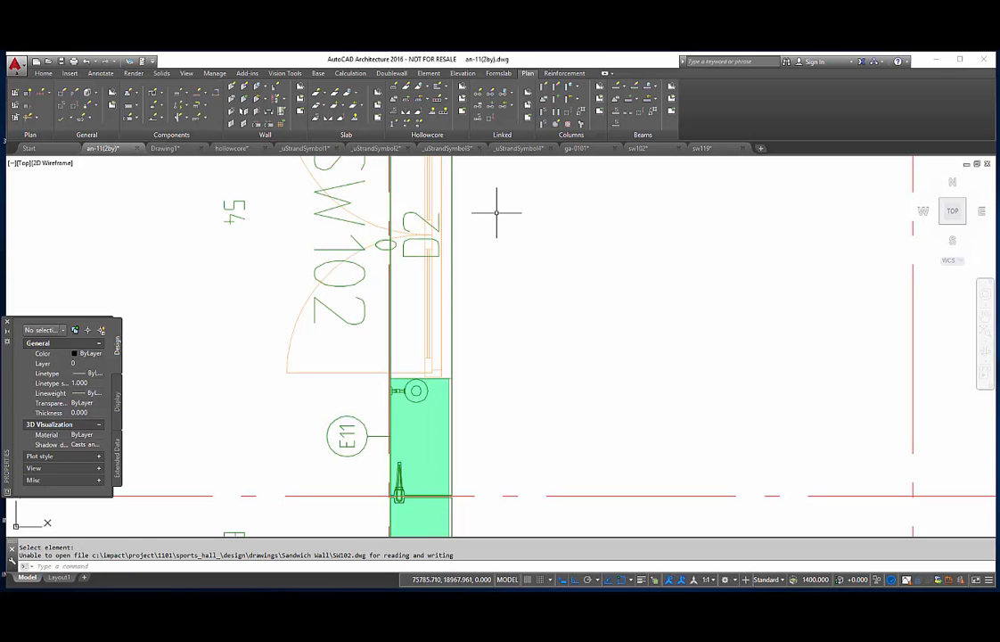
pyautogui.click(653, 149)
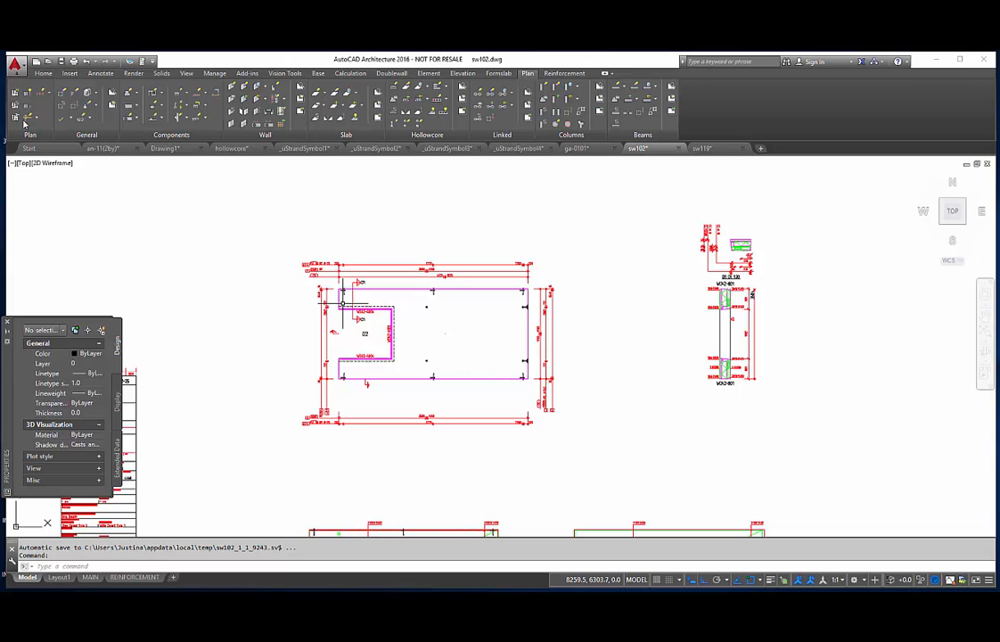
# Step: Redraw the SW102 element, accepting the redraw of the reinforcement views and the update of lifts and bracings
pyautogui.click(430, 73)
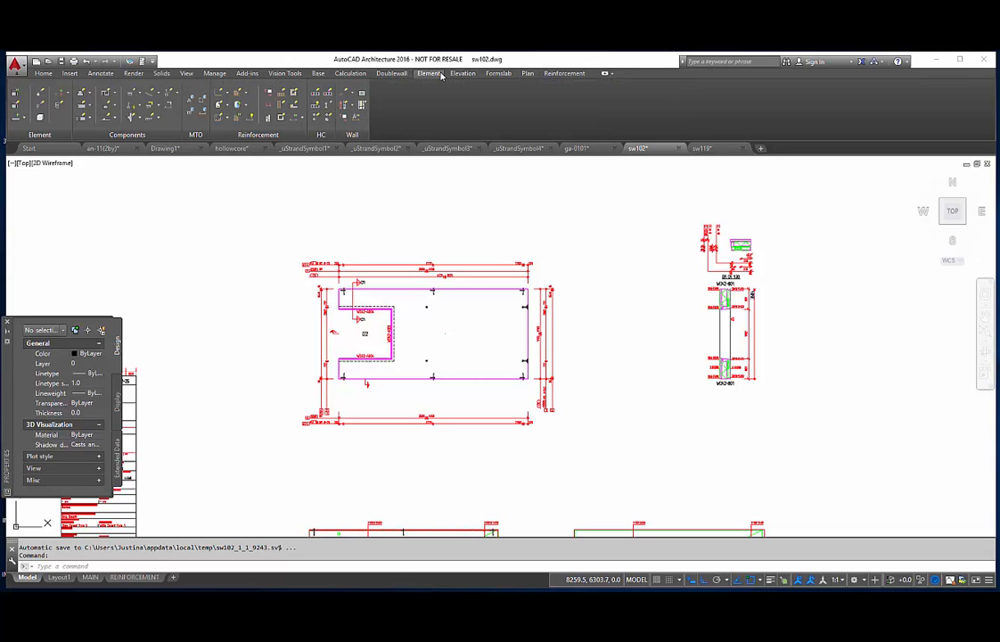
pyautogui.click(15, 95)
pyautogui.press('Return')
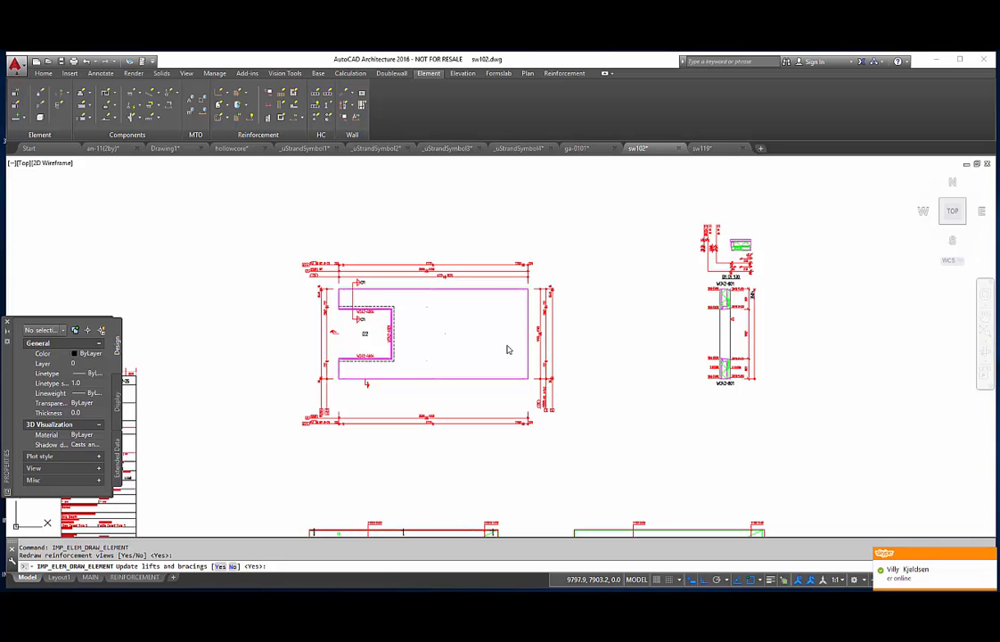
pyautogui.press('Return')
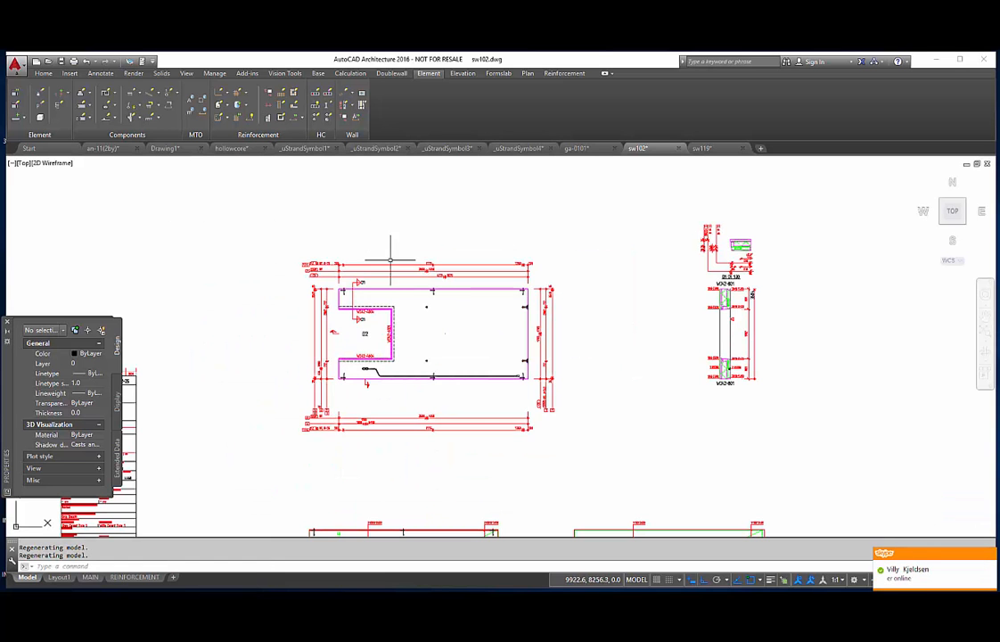
# Step: Examine the E11 recess and duct in the SW102 front view and in the WD42-801 section
pyautogui.scroll(3, 393, 366)
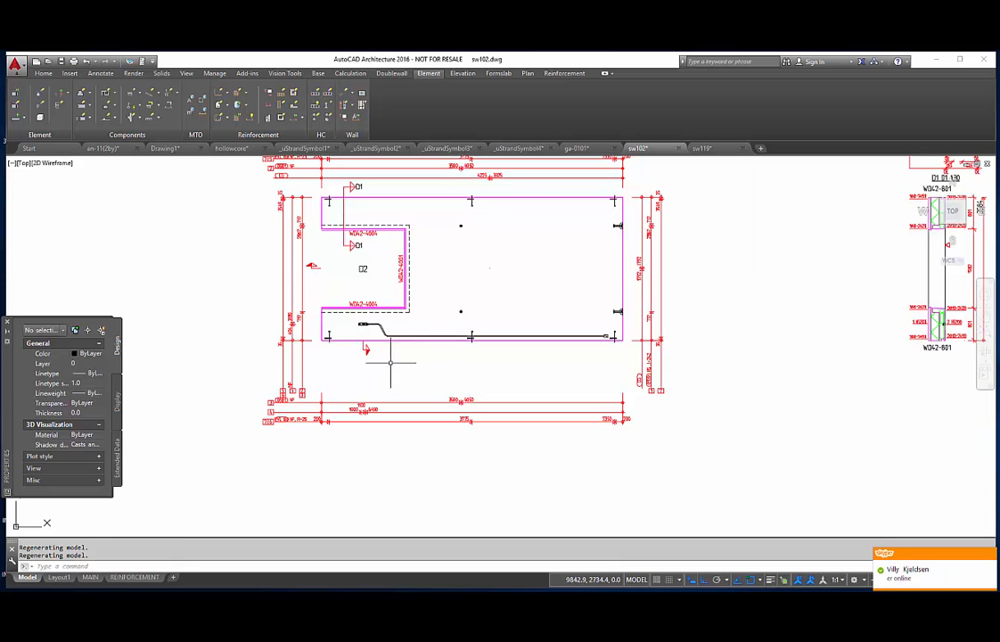
pyautogui.scroll(3, 391, 363)
pyautogui.scroll(-1, 408, 335)
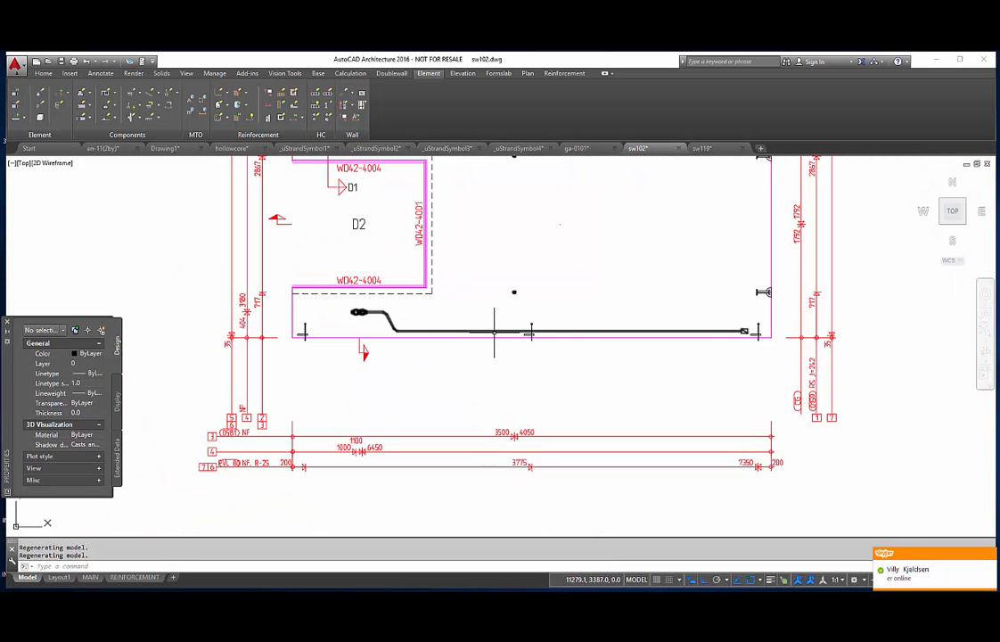
pyautogui.moveTo(488, 352); pyautogui.dragTo(443, 368, button='middle')
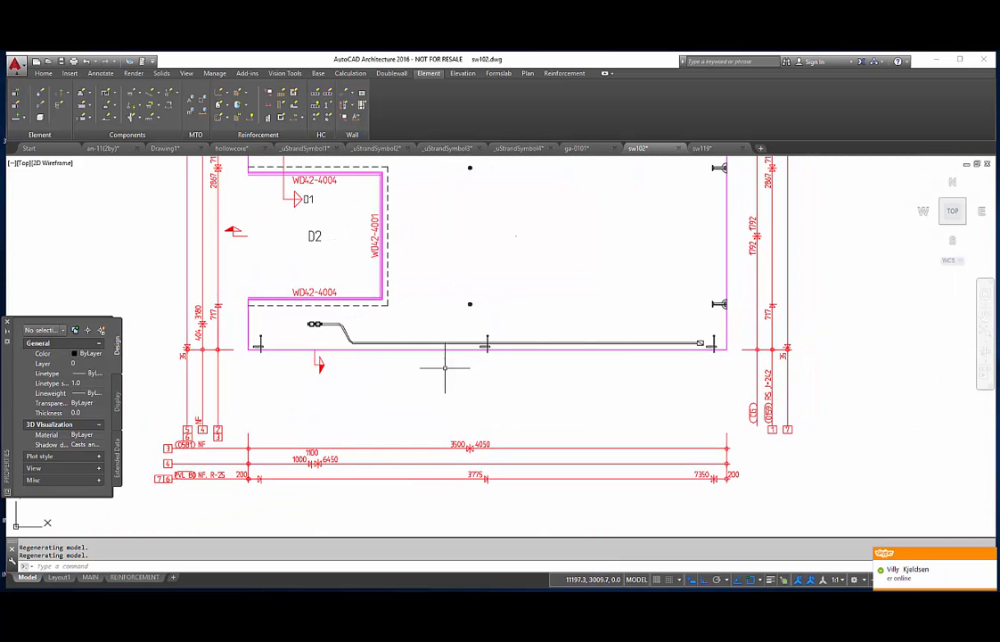
pyautogui.scroll(-2, 645, 341)
pyautogui.moveTo(645, 342); pyautogui.dragTo(364, 322, button='middle')
pyautogui.moveTo(639, 320); pyautogui.dragTo(519, 311, button='middle')
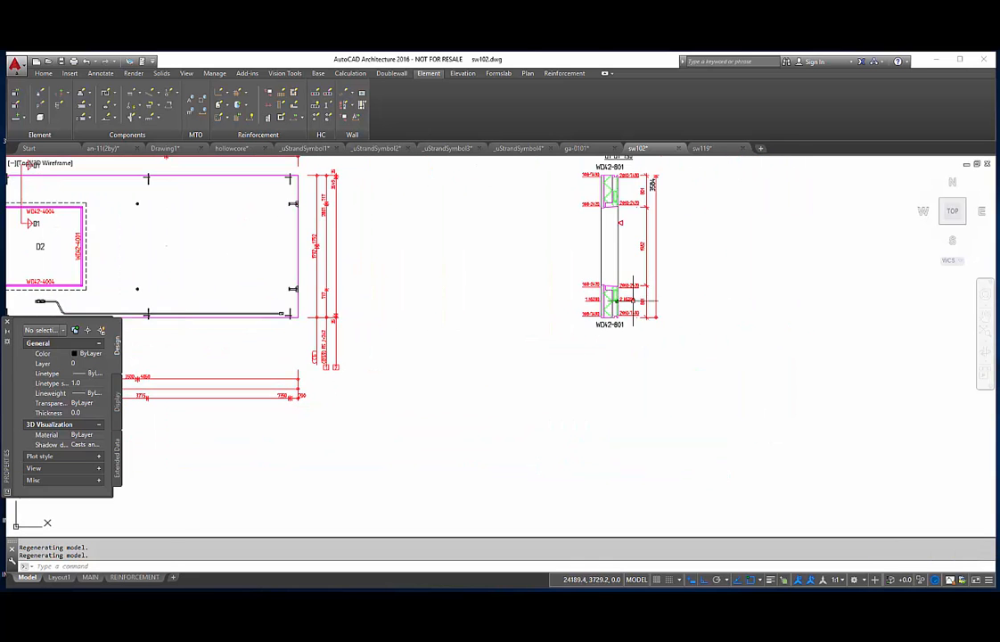
pyautogui.scroll(5, 648, 295)
pyautogui.moveTo(636, 292); pyautogui.dragTo(587, 293, button='middle')
pyautogui.scroll(2, 604, 298)
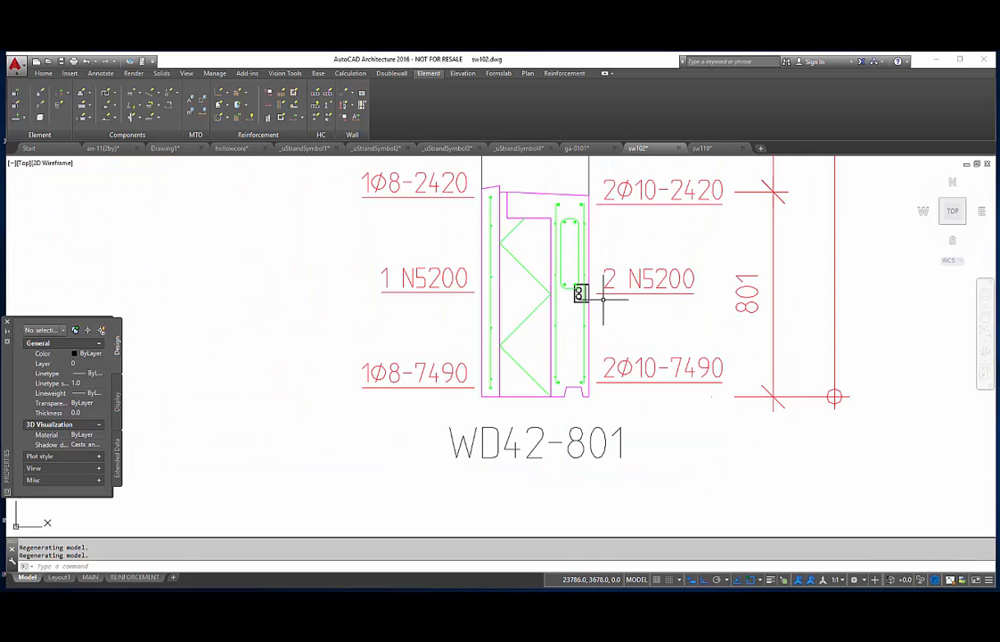
pyautogui.scroll(-2, 610, 308)
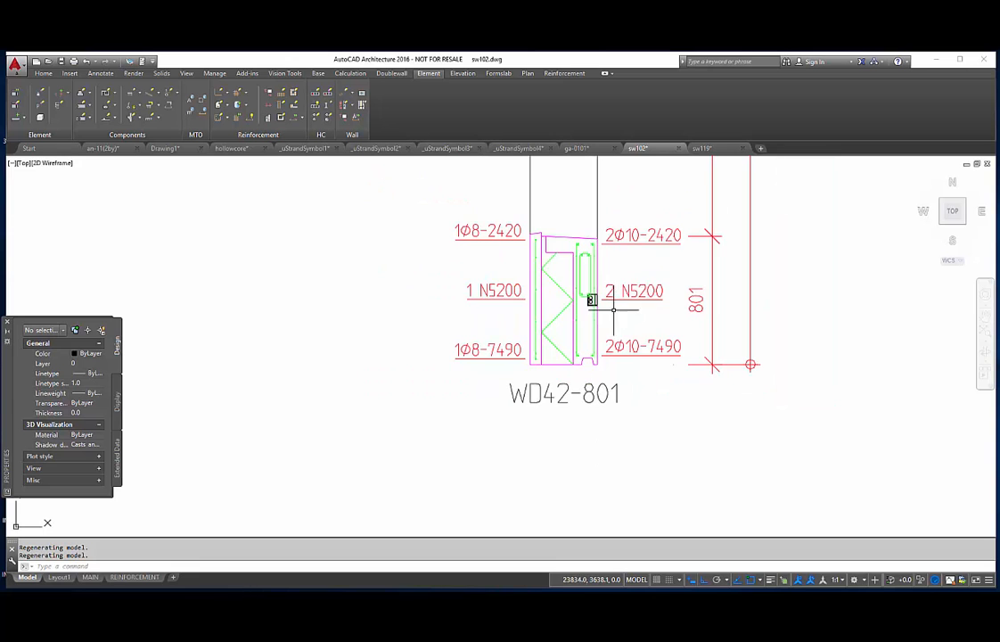
pyautogui.scroll(-6, 611, 308)
pyautogui.moveTo(526, 323); pyautogui.dragTo(599, 310, button='middle')
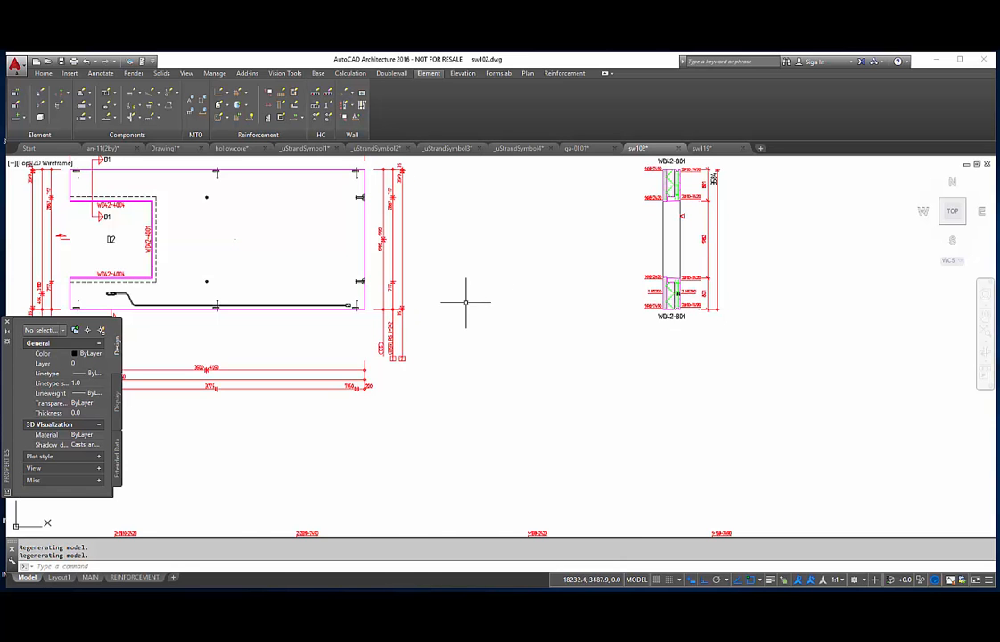
pyautogui.scroll(-2, 529, 338)
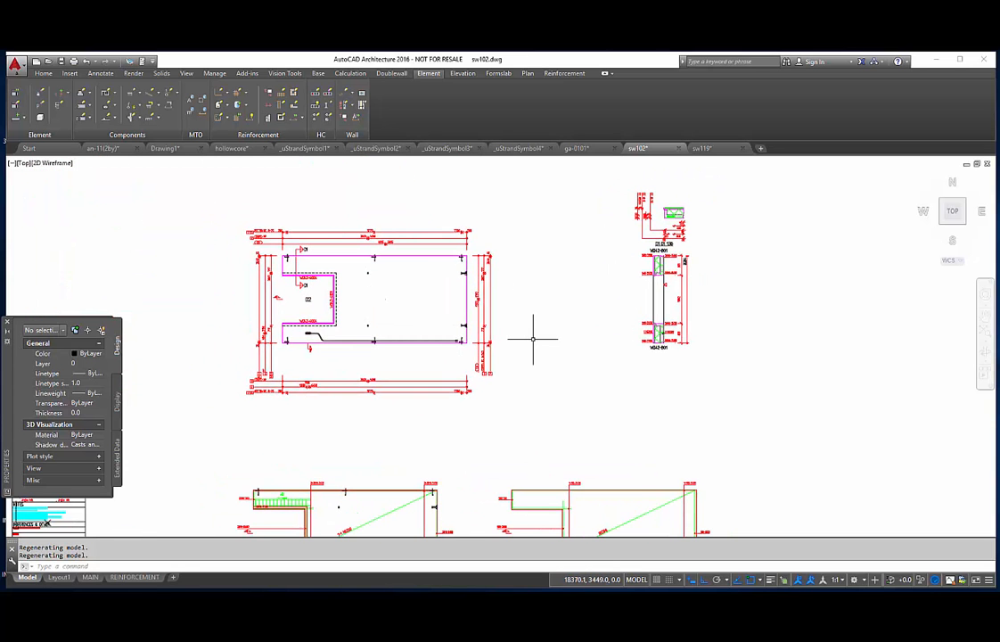
pyautogui.scroll(-2, 567, 354)
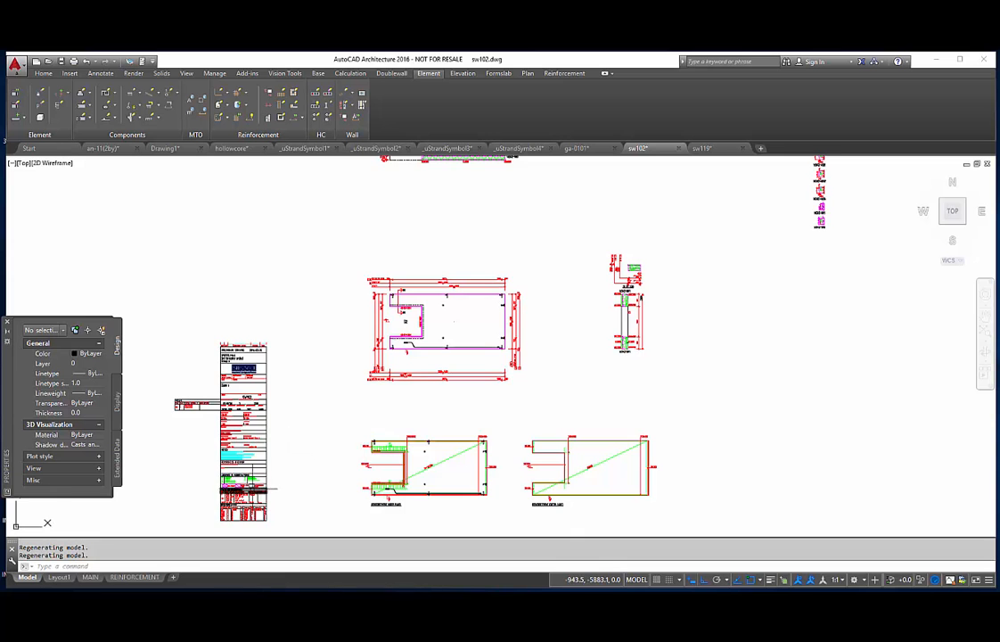
# Step: Open the MAIN layout and examine the cast-in materials table and the element view on the sheet
pyautogui.moveTo(244, 493); pyautogui.dragTo(260, 440, button='middle')
pyautogui.click(90, 576)
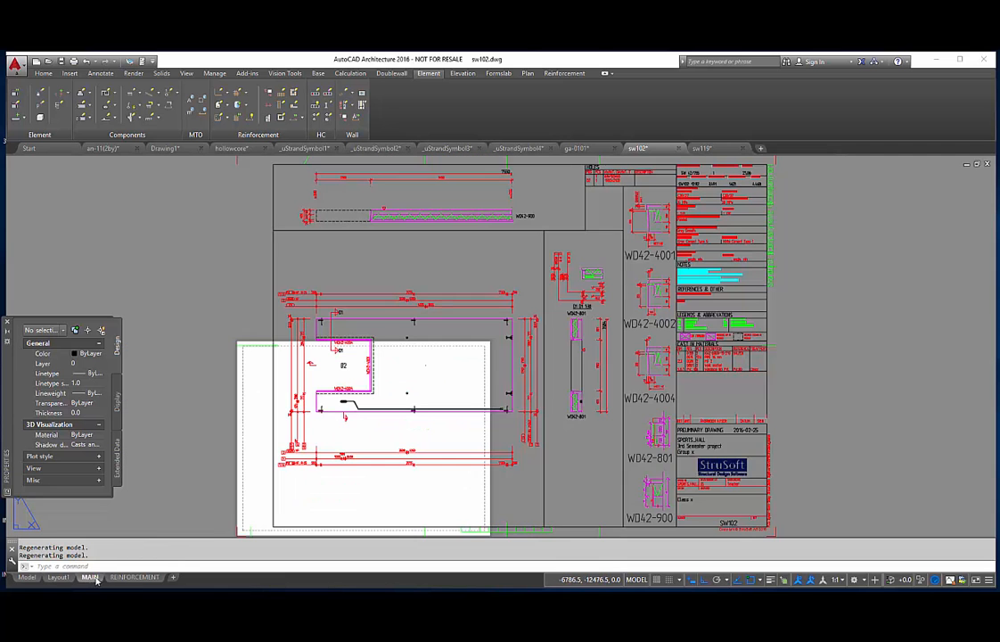
pyautogui.scroll(5, 710, 372)
pyautogui.moveTo(709, 369); pyautogui.dragTo(505, 396, button='middle')
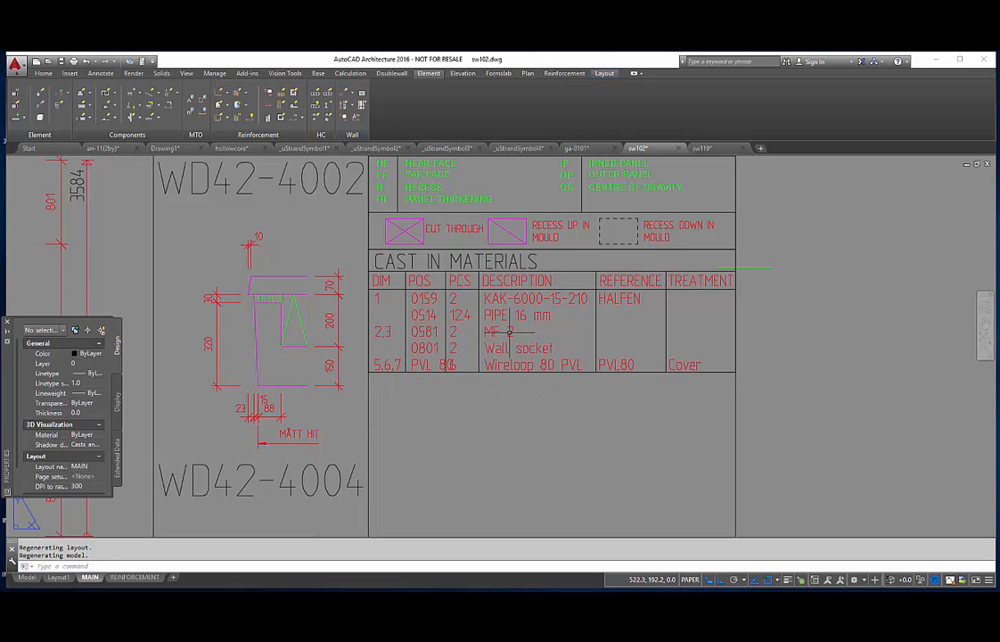
pyautogui.scroll(-5, 486, 307)
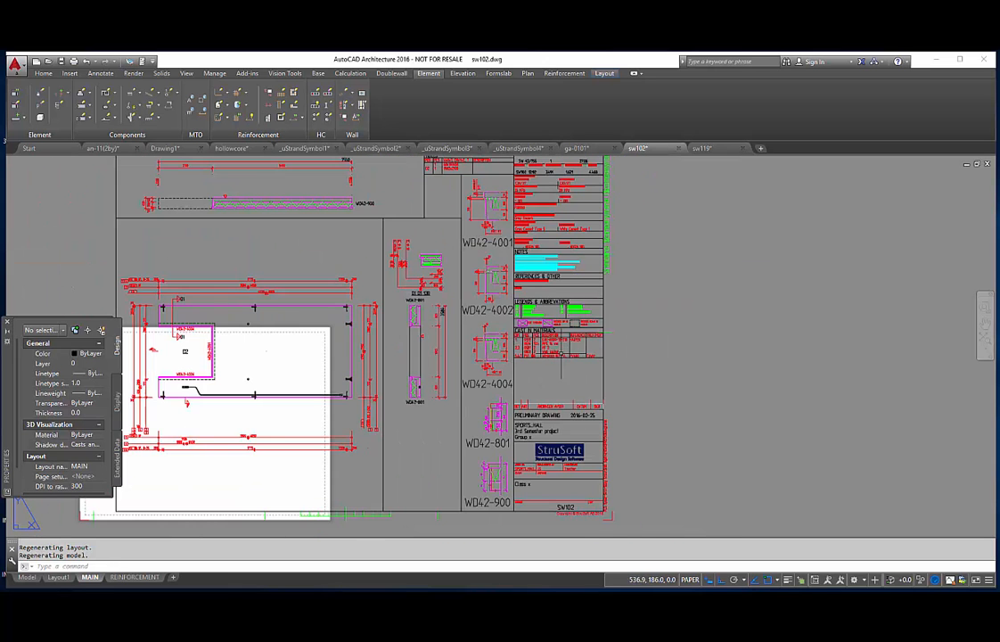
pyautogui.moveTo(485, 361); pyautogui.dragTo(498, 355, button='middle')
pyautogui.scroll(2, 395, 382)
pyautogui.moveTo(398, 384); pyautogui.dragTo(389, 426, button='middle')
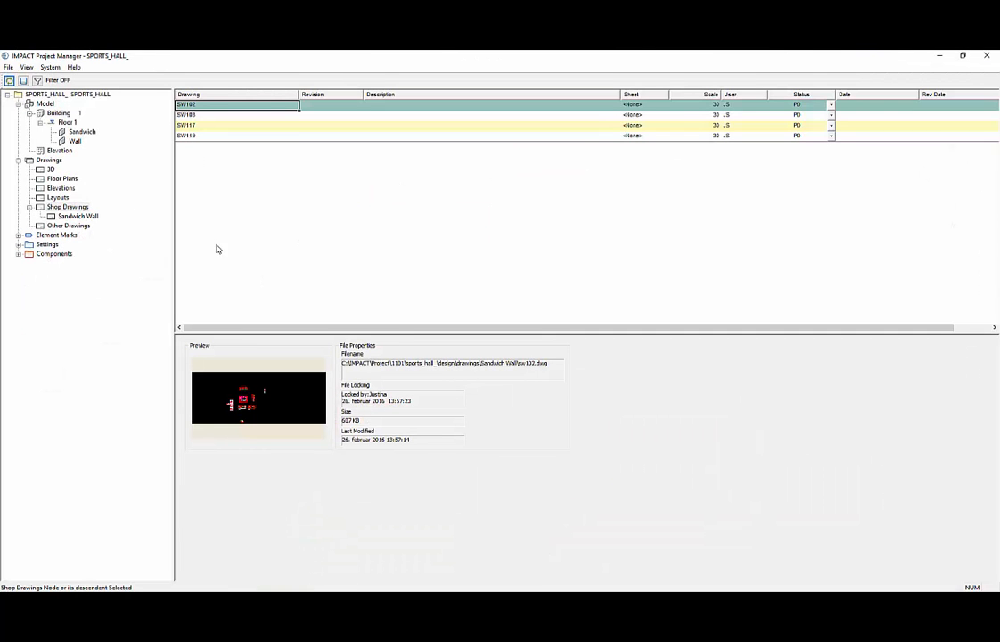
# Step: Switch to IMPACT Project Manager and enable the specification and cast-in materials table for SW102's REINFORCEMENT layout
pyautogui.rightClick(238, 108)
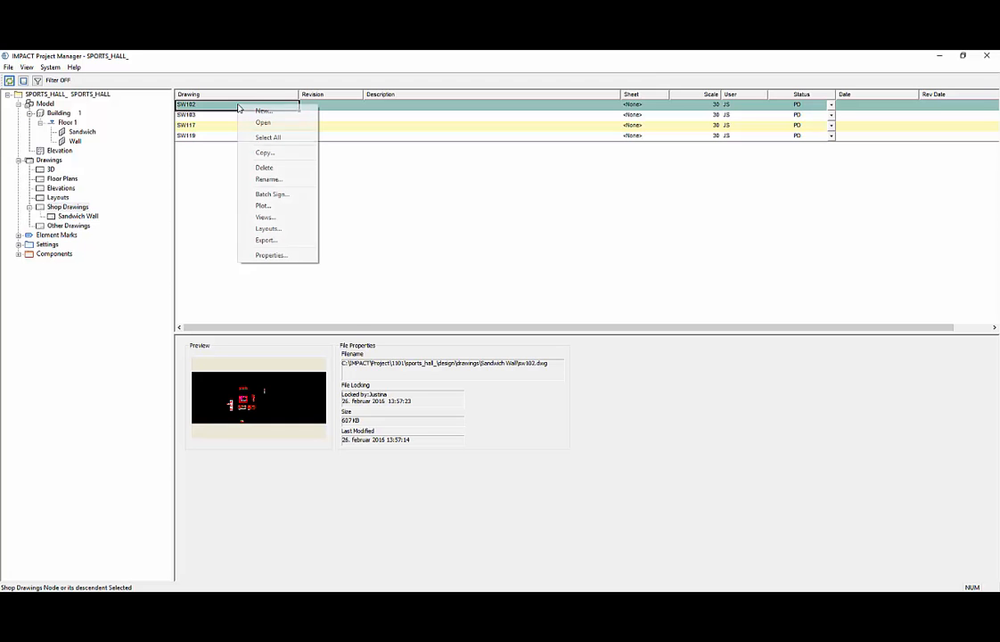
pyautogui.click(267, 228)
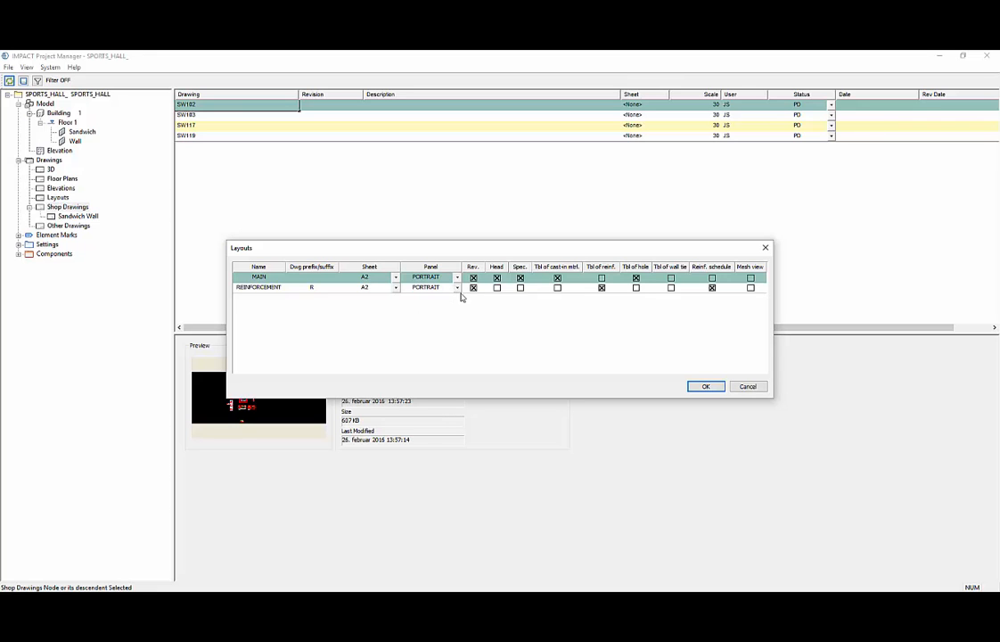
pyautogui.click(557, 288)
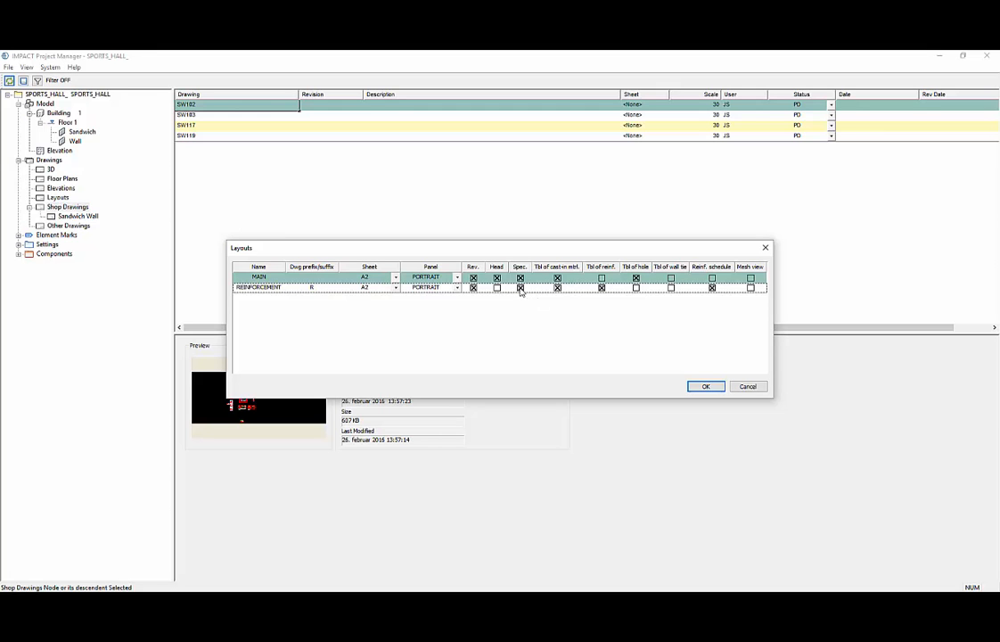
pyautogui.click(705, 387)
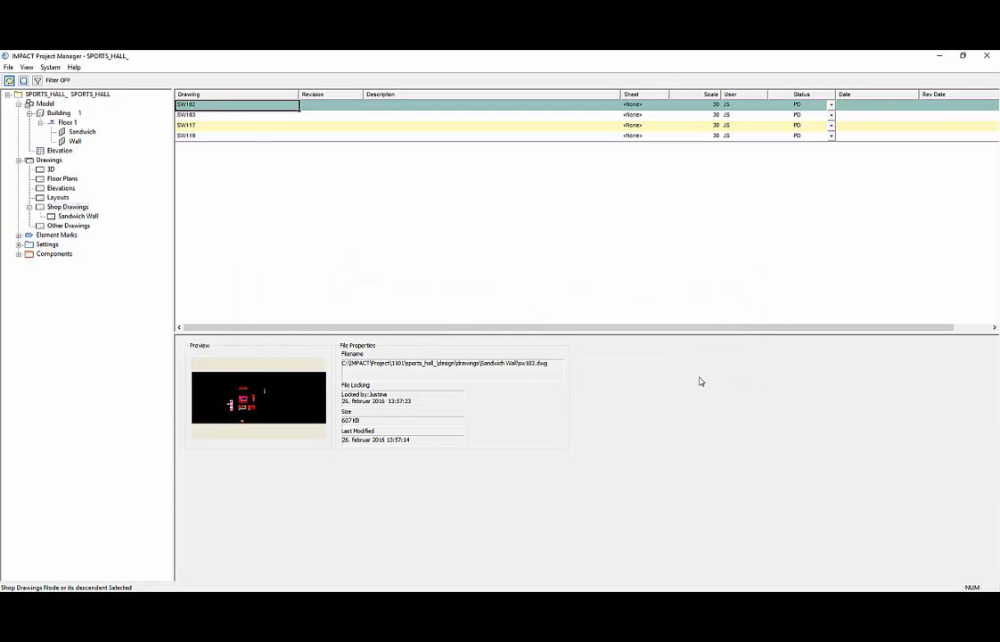
# Step: Edit the SW102 shop drawing's properties and enter the teacher as the approver
pyautogui.rightClick(231, 109)
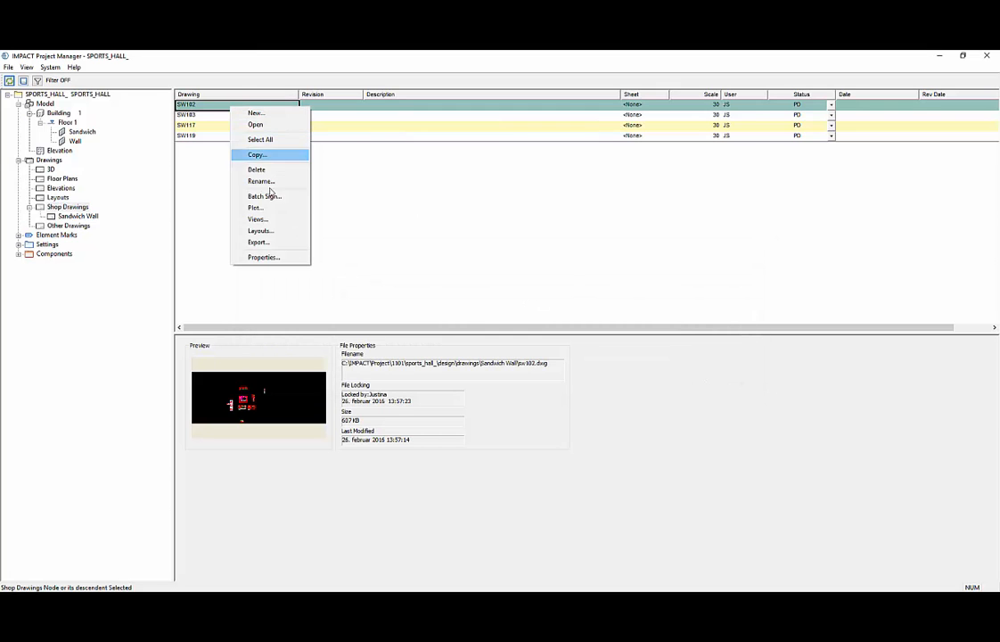
pyautogui.click(262, 257)
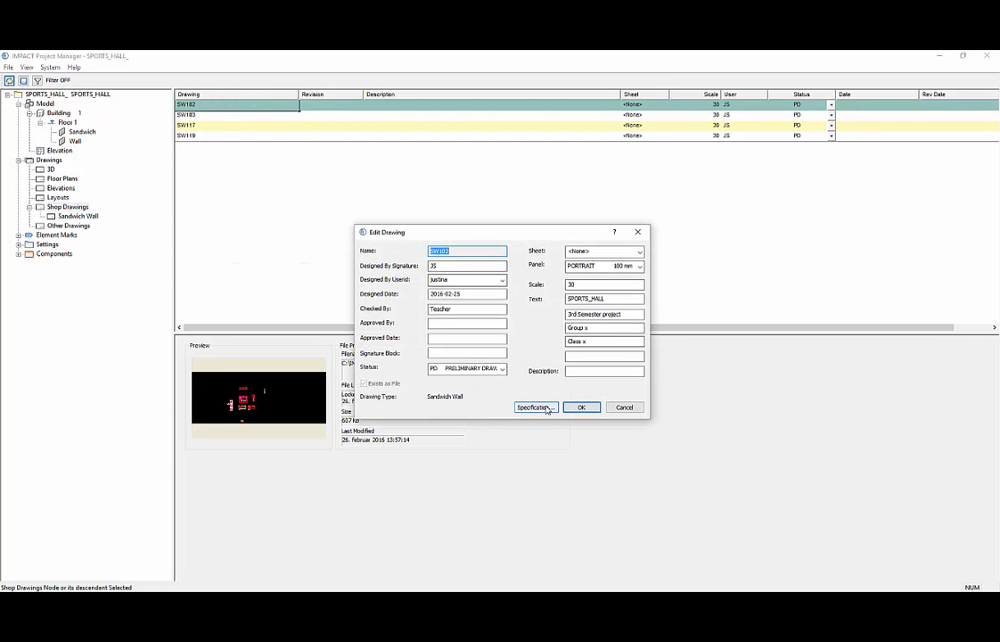
pyautogui.click(457, 322)
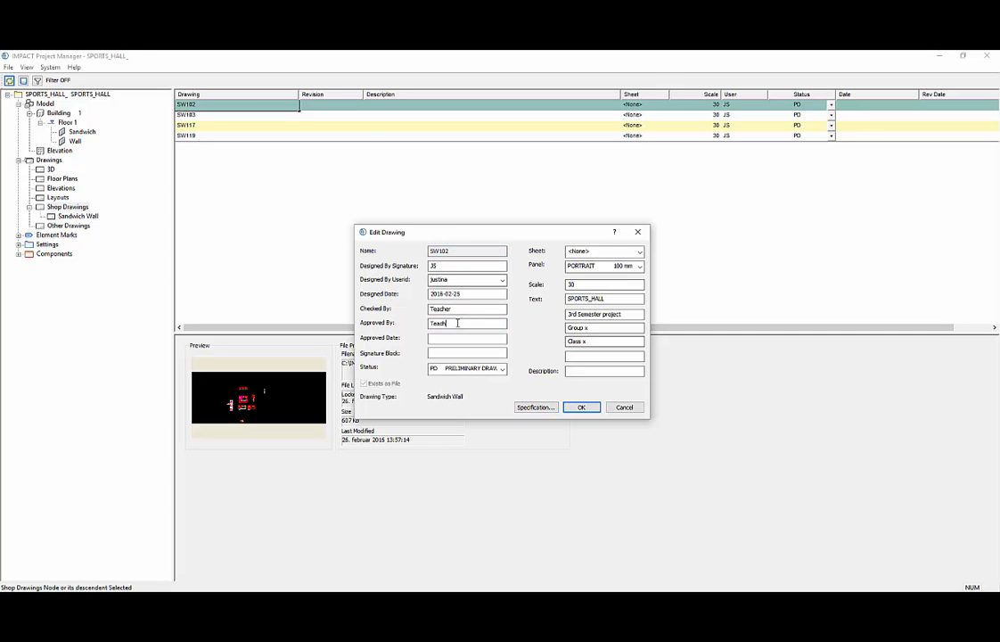
pyautogui.click(479, 338)
# Step: In SW102's sandwich wall specification, pick X0 as the inner panel exposure class and review the concrete grades, treatments and 28-day strength
pyautogui.click(526, 408)
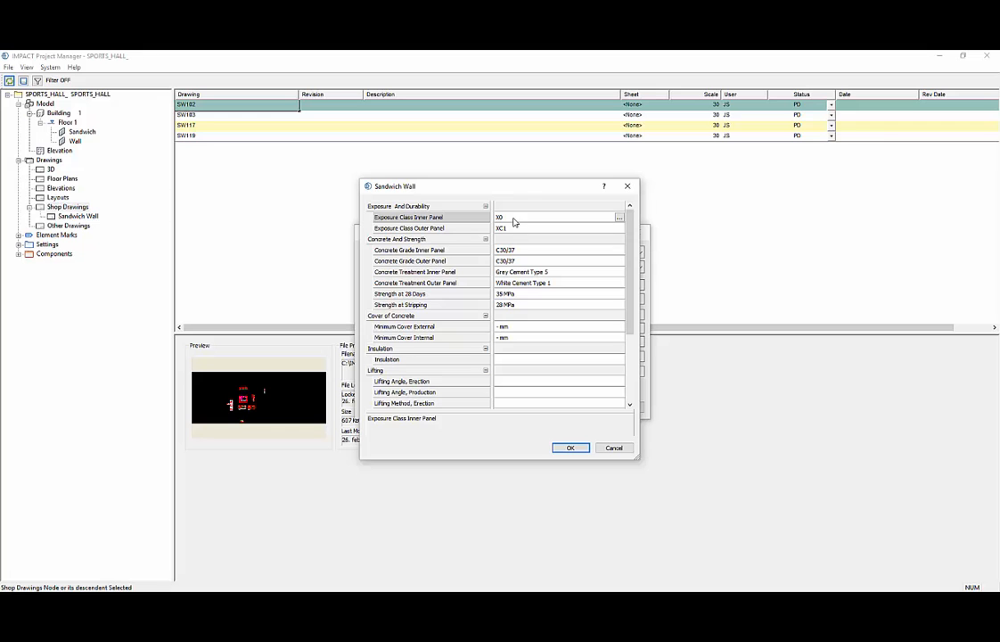
pyautogui.click(619, 217)
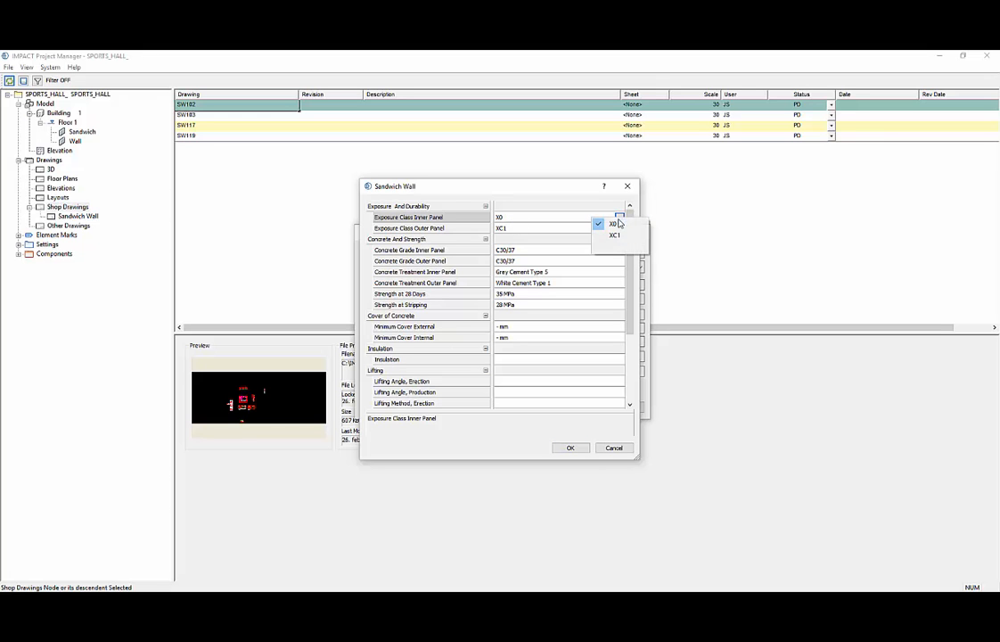
pyautogui.click(624, 224)
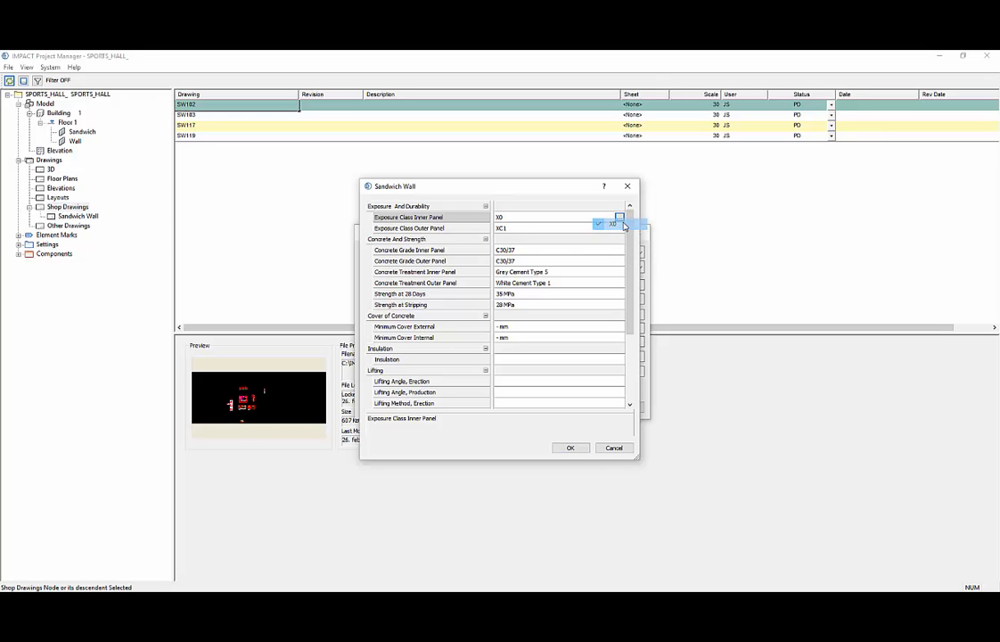
pyautogui.click(521, 251)
pyautogui.click(530, 262)
pyautogui.click(545, 272)
pyautogui.click(557, 283)
pyautogui.click(548, 294)
# Step: Set the minimum external and internal concrete cover to 25 mm and the insulation to Polystyrene
pyautogui.click(527, 327)
pyautogui.click(498, 327)
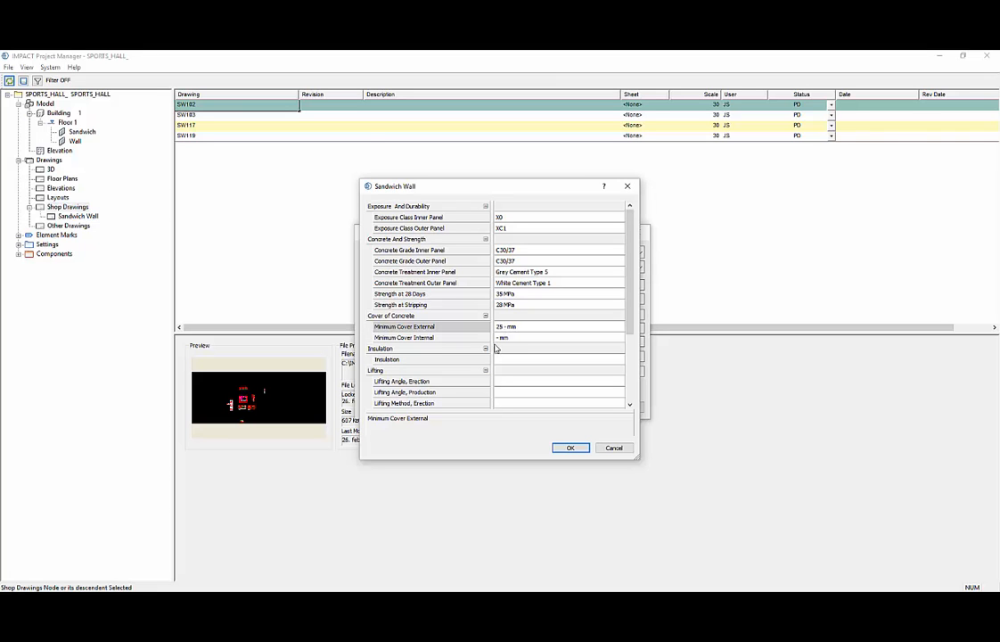
pyautogui.click(499, 338)
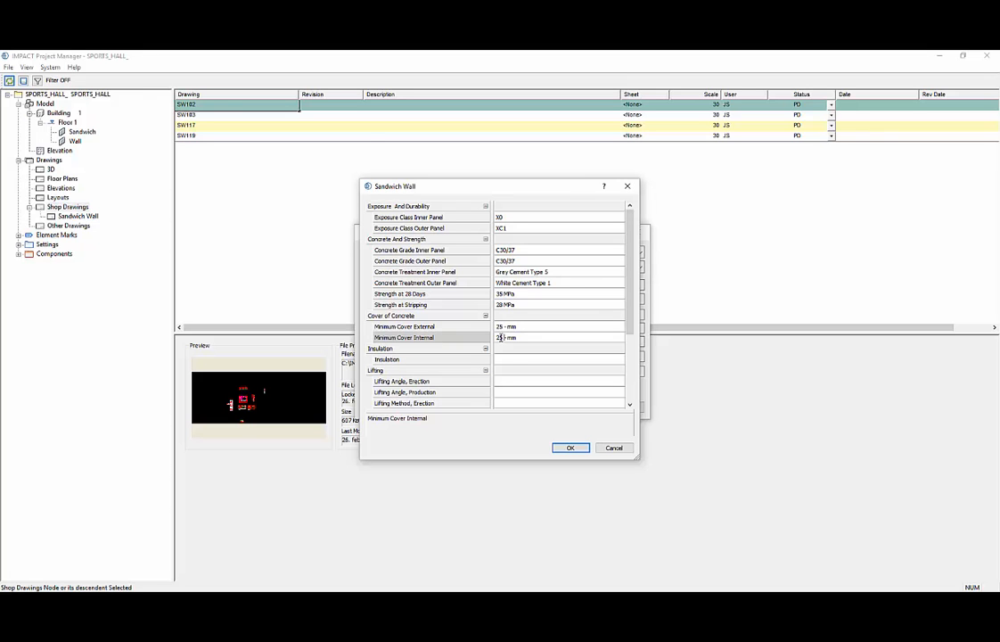
pyautogui.click(511, 360)
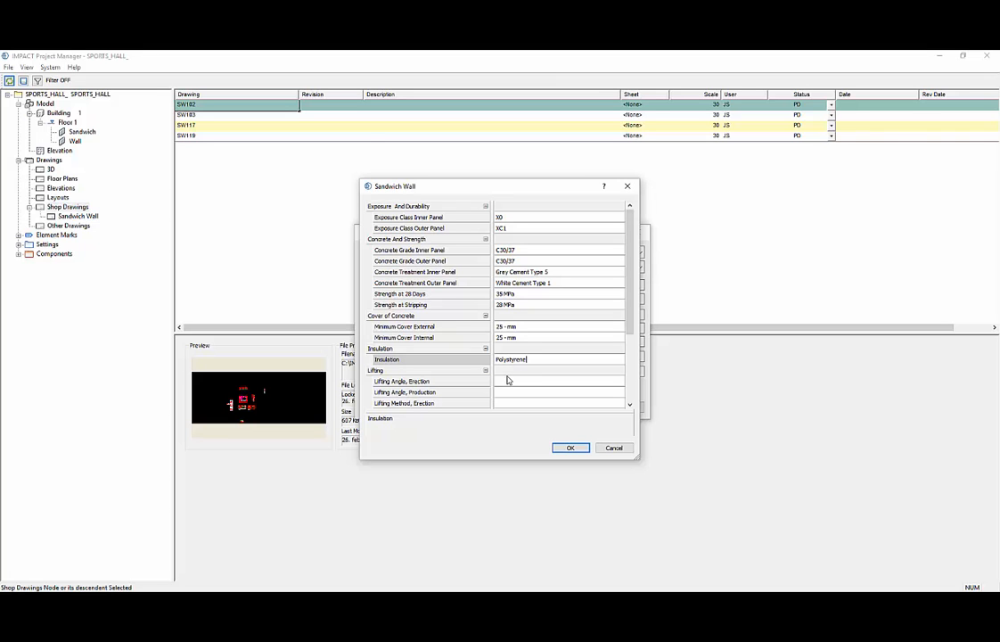
# Step: Set the lifting angles for erection and production to 60, leaving the erection lifting method blank
pyautogui.click(507, 380)
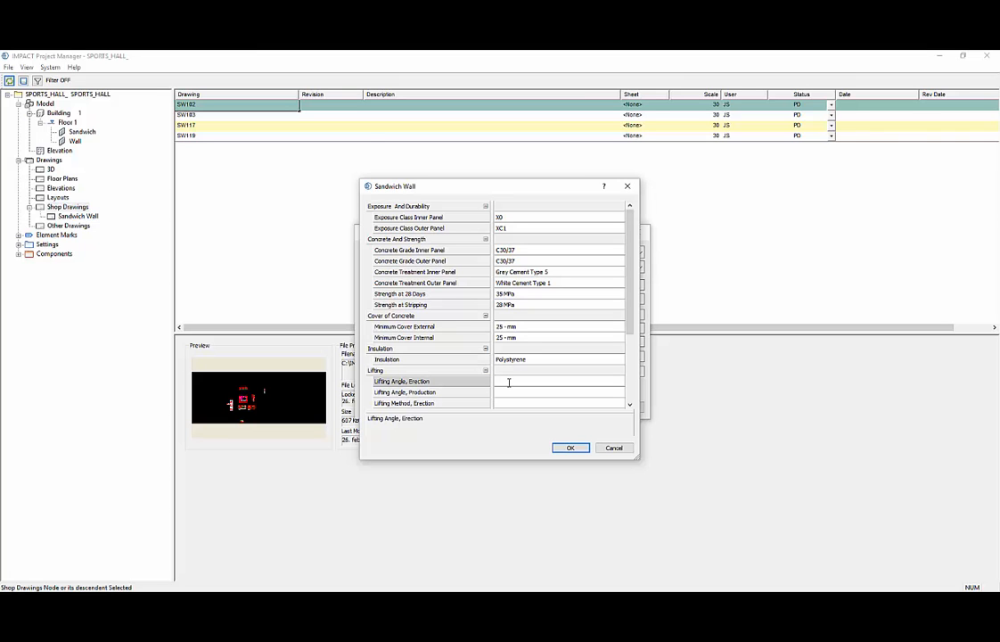
pyautogui.click(512, 391)
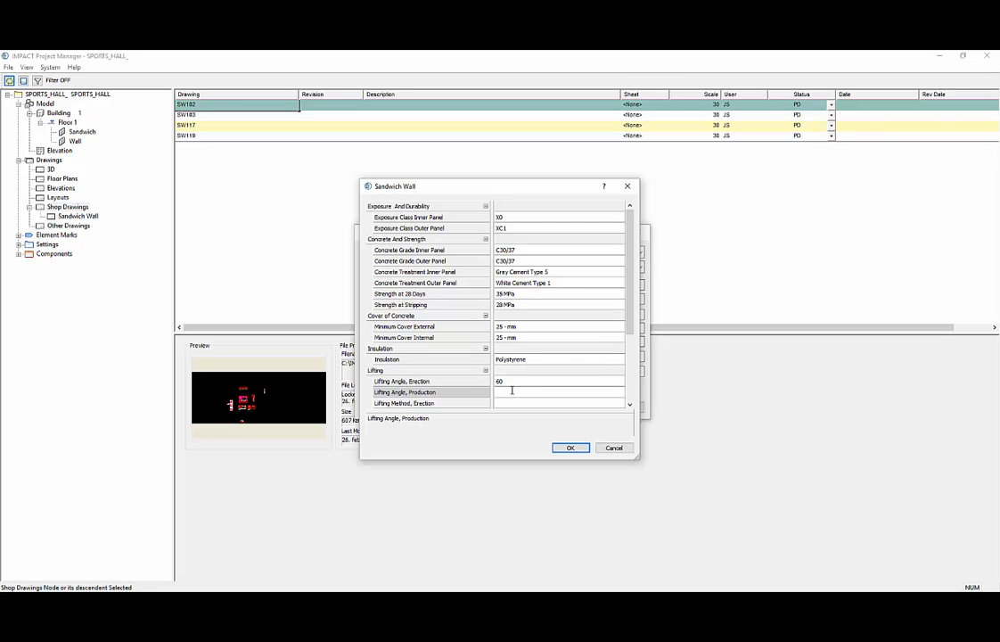
pyautogui.click(508, 406)
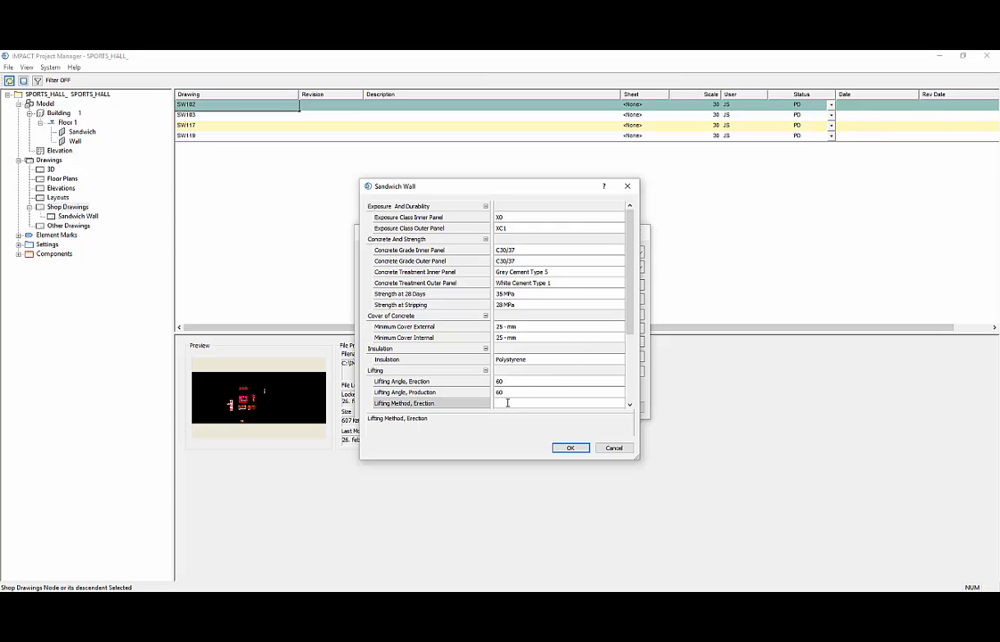
pyautogui.press('BackSpace')
pyautogui.press('BackSpace')
# Step: Enter PAINT 002 as the surface treatment text
pyautogui.scroll(-4, 588, 347)
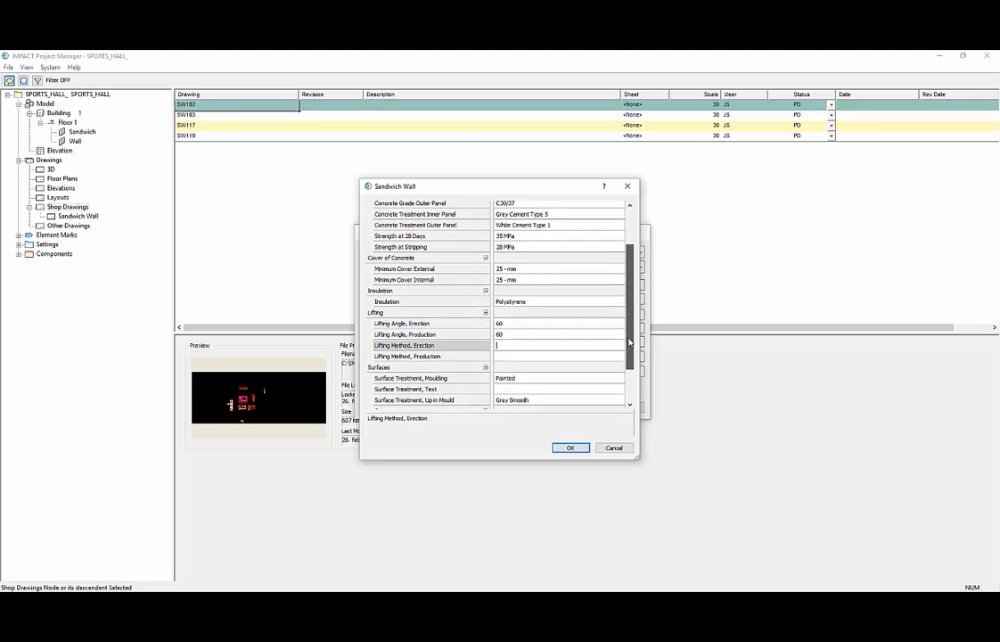
pyautogui.click(546, 327)
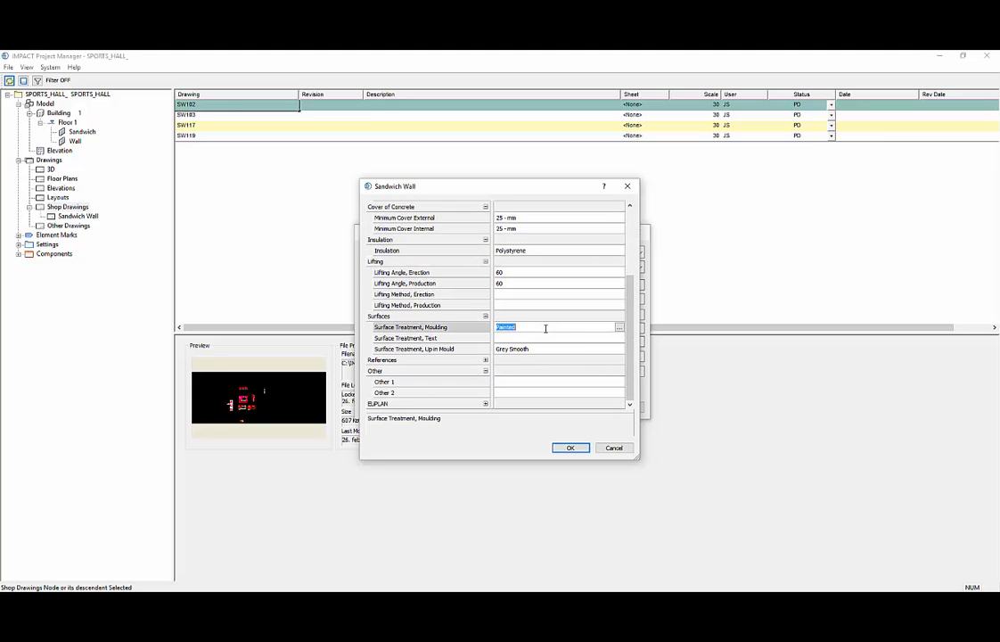
pyautogui.click(531, 339)
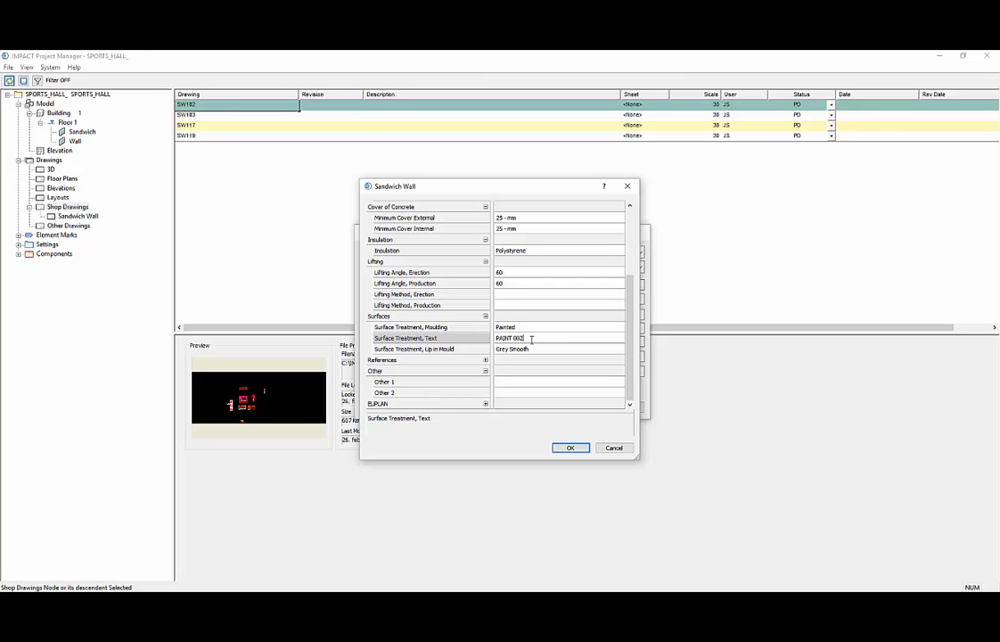
# Step: Expand the References group and review the Bending Schedule and Other 1 fields, leaving them blank
pyautogui.click(536, 349)
pyautogui.click(520, 360)
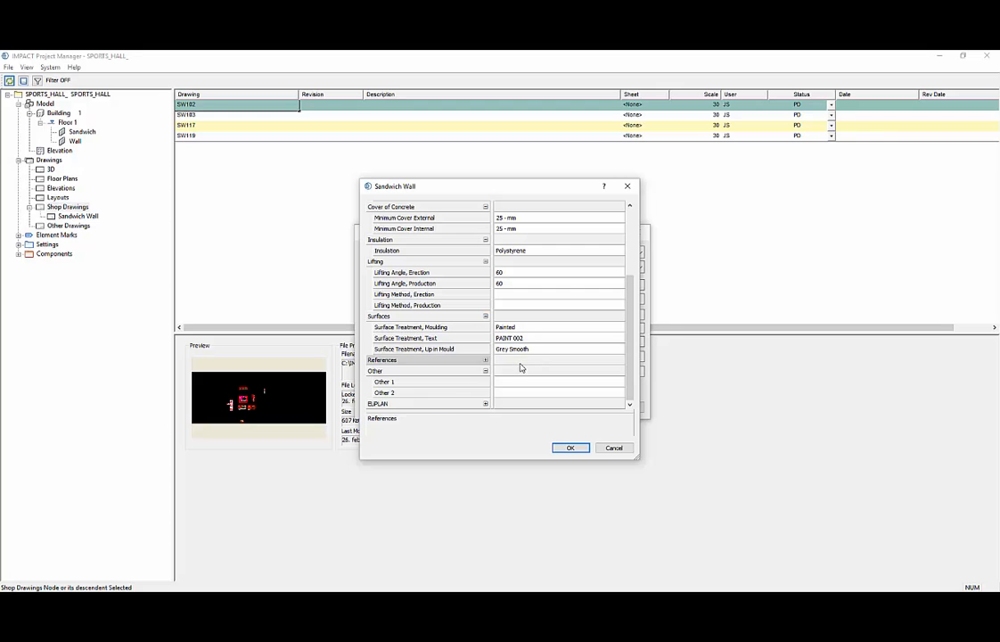
pyautogui.click(511, 371)
pyautogui.click(485, 360)
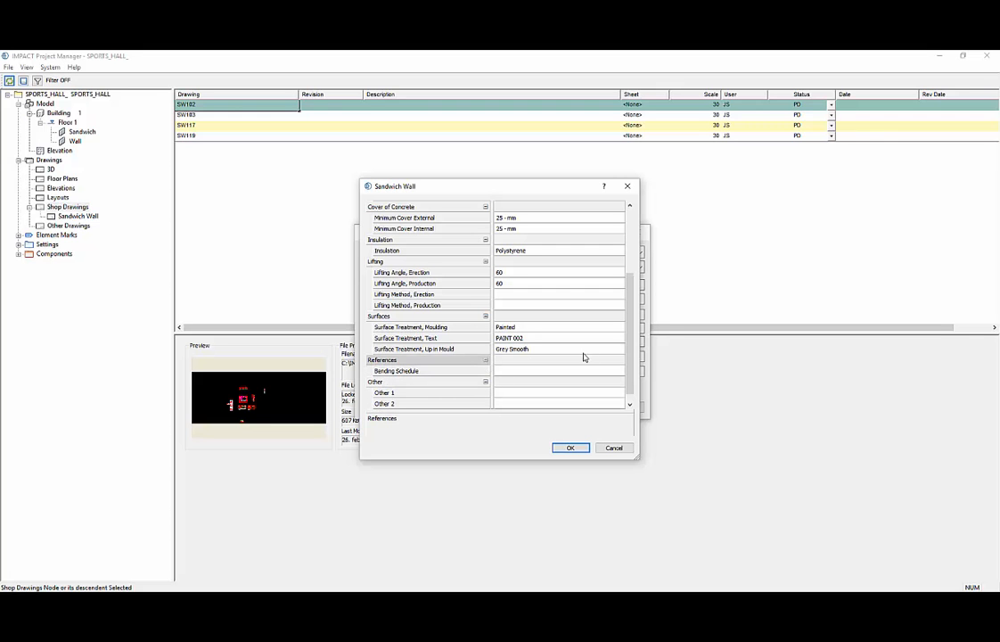
pyautogui.scroll(-1, 561, 361)
pyautogui.click(537, 360)
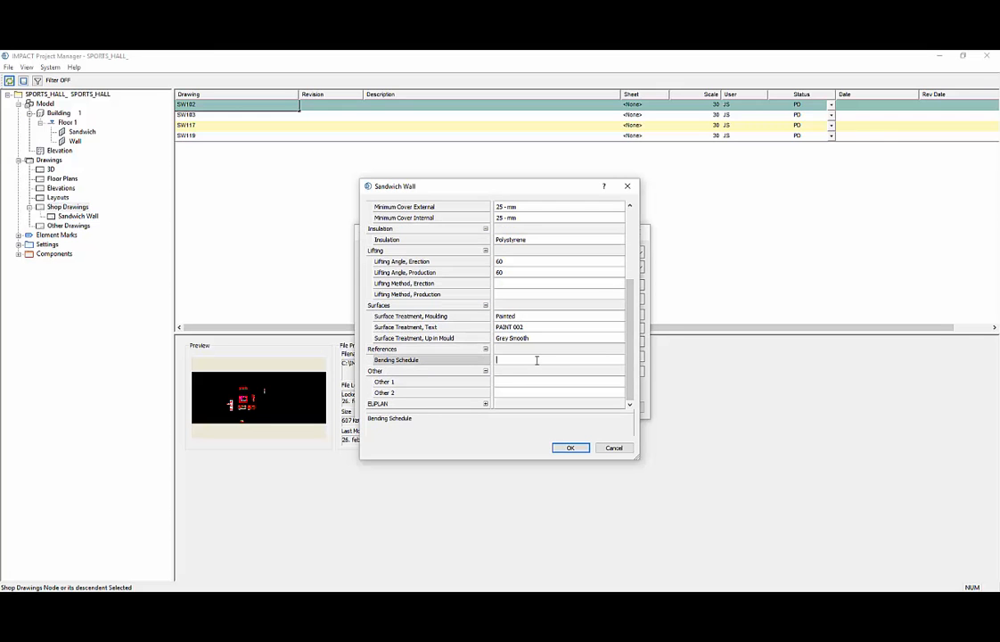
pyautogui.click(507, 383)
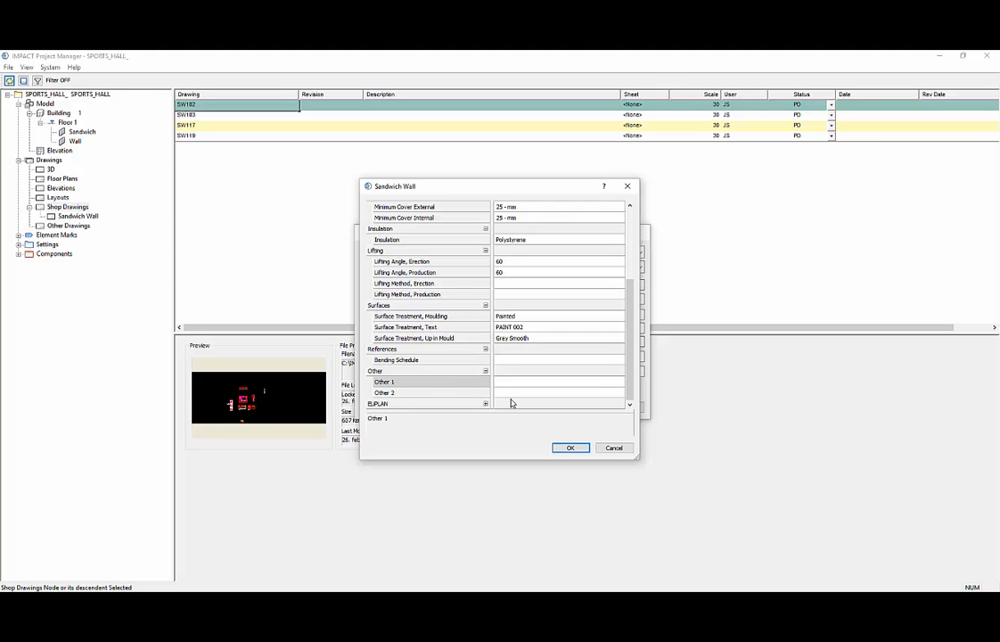
# Step: Accept the sandwich wall specification and SW102's drawing properties, and open the SW102 shop drawing in AutoCAD Architecture
pyautogui.click(569, 447)
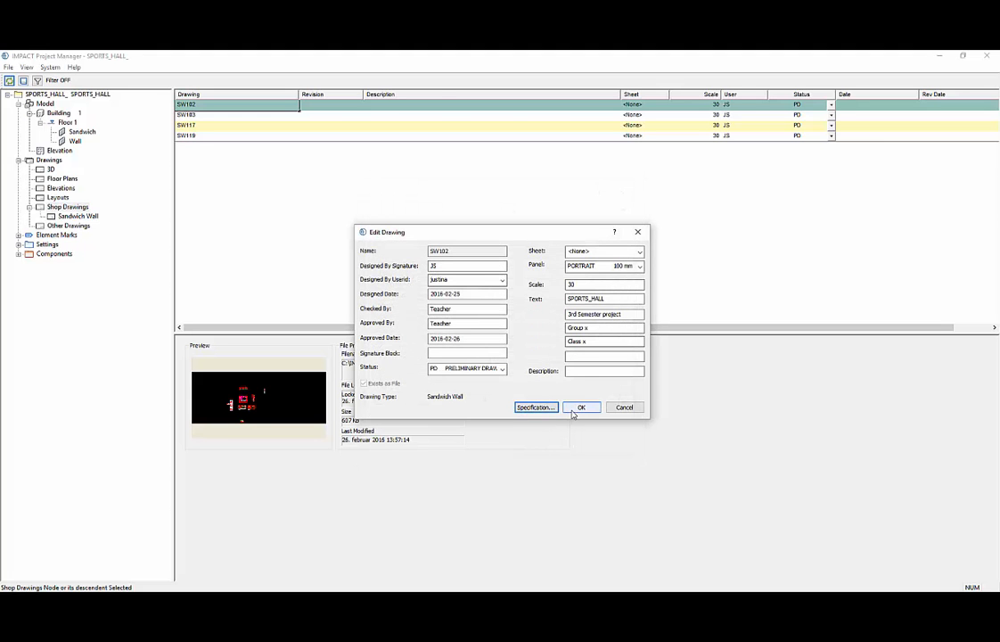
pyautogui.click(580, 406)
pyautogui.rightClick(273, 109)
pyautogui.click(287, 111)
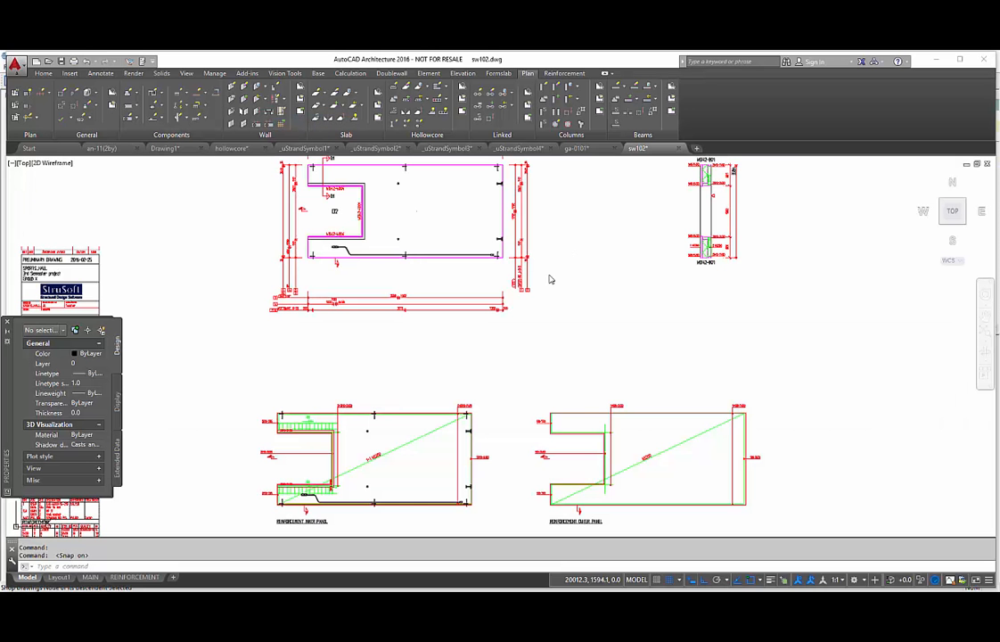
# Step: Try to generate and update the SW102 drawing with the floor plan commands
pyautogui.scroll(-2, 544, 279)
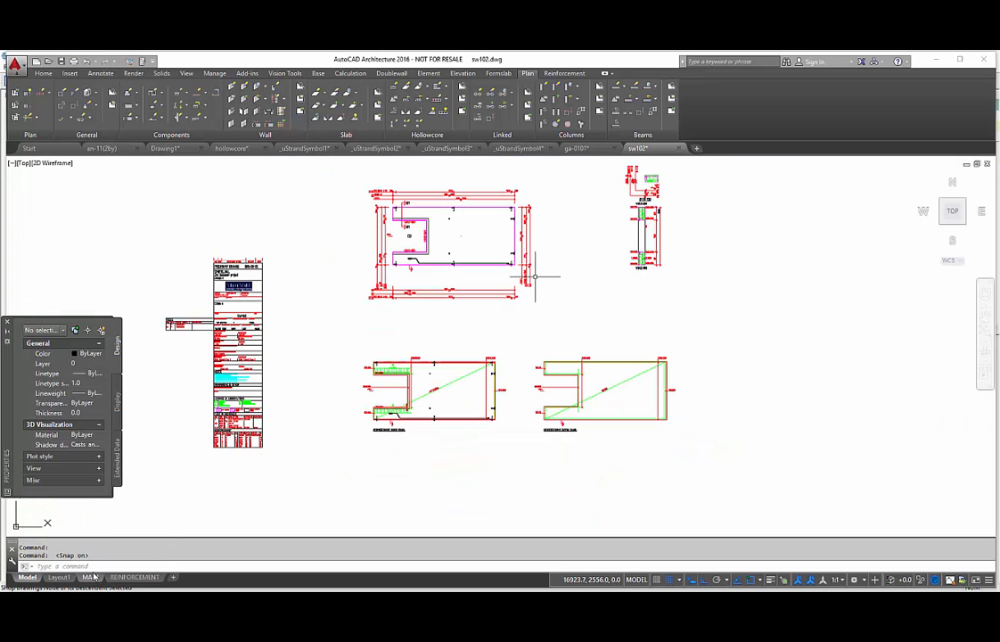
pyautogui.click(31, 116)
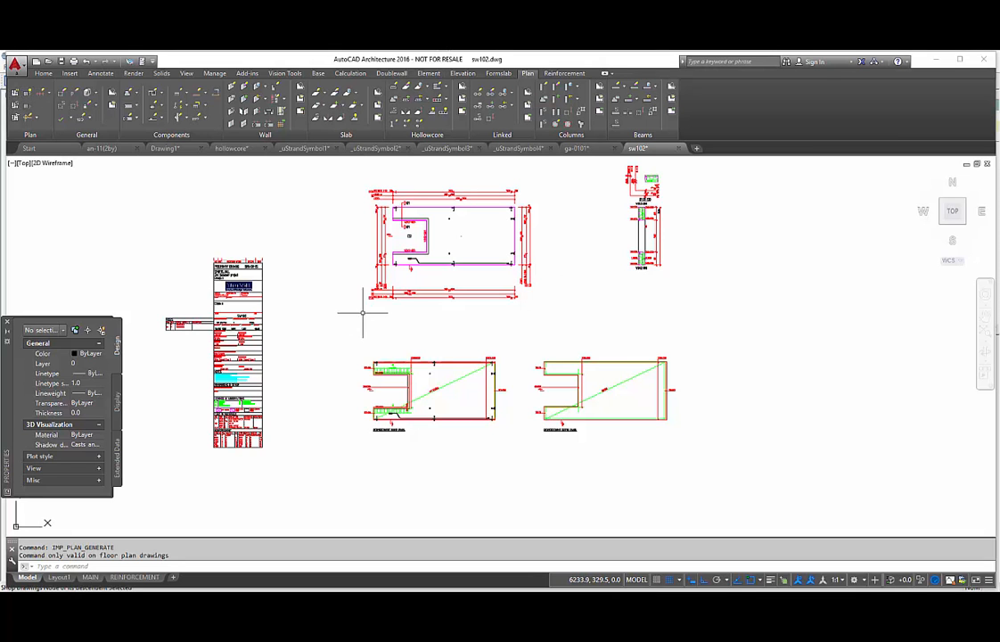
pyautogui.click(14, 104)
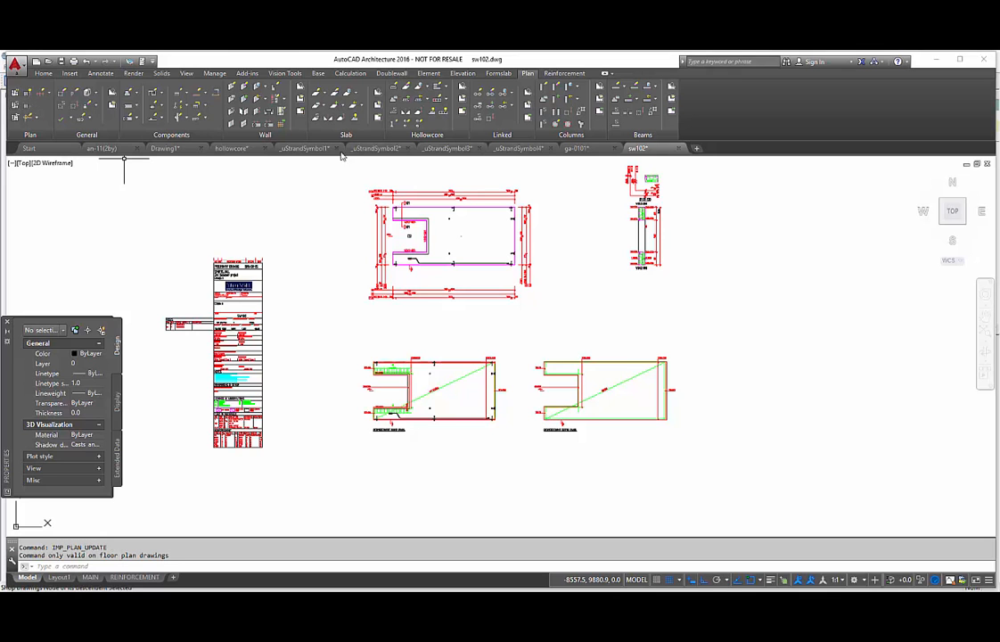
# Step: Redraw the SW102 element, accepting the defaults to redraw the reinforcement views and update lifts and bracings
pyautogui.click(428, 74)
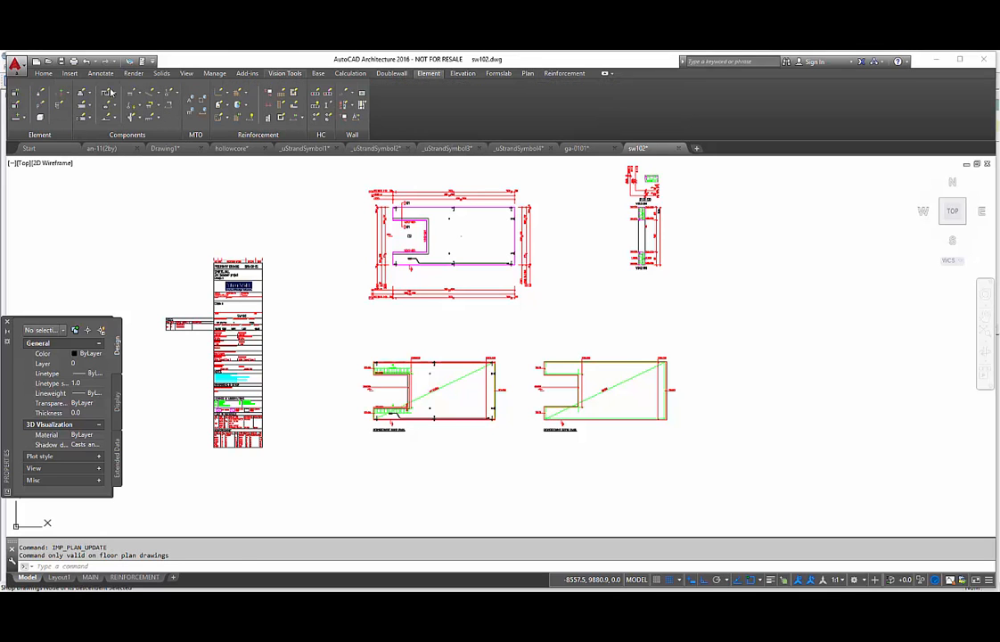
pyautogui.click(18, 93)
pyautogui.press('Return')
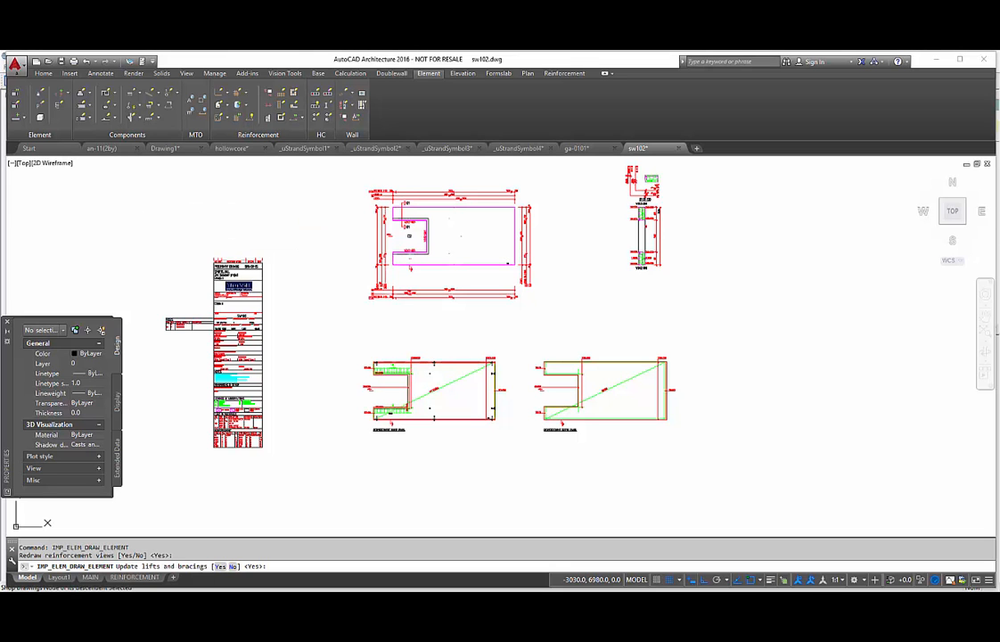
pyautogui.press('Return')
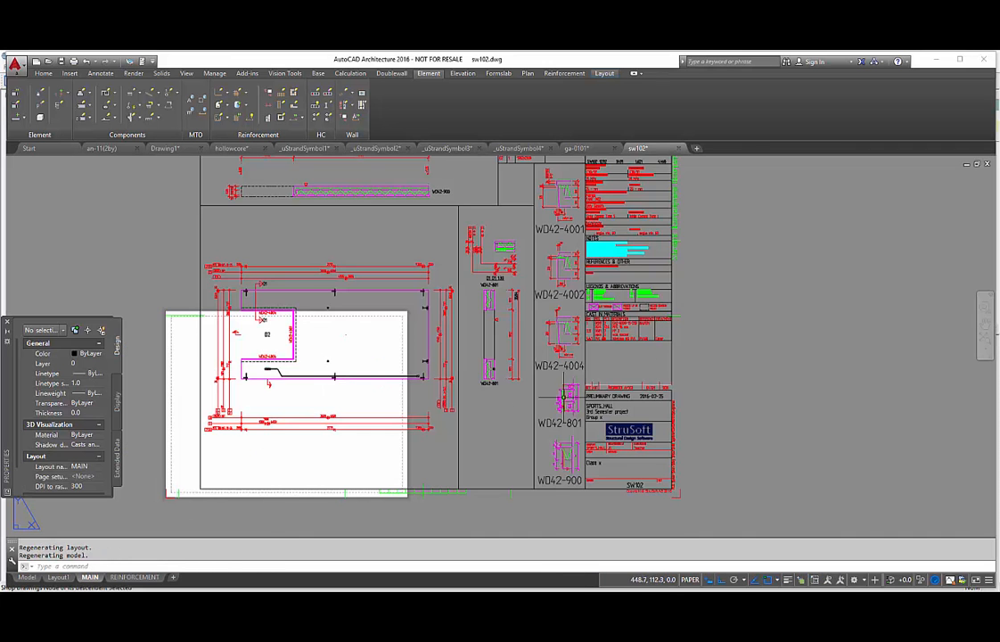
# Step: On the MAIN layout, examine the title panel's concrete cover, surface treatment, concrete recipe, insulation and lifting entries
pyautogui.scroll(8, 571, 258)
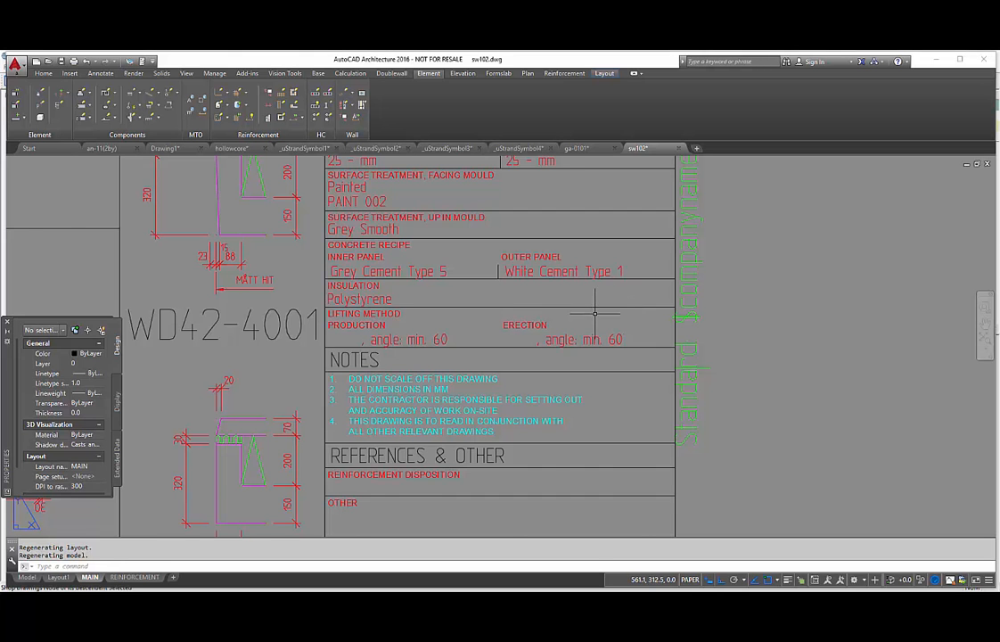
pyautogui.scroll(-2, 605, 328)
pyautogui.scroll(2, 522, 303)
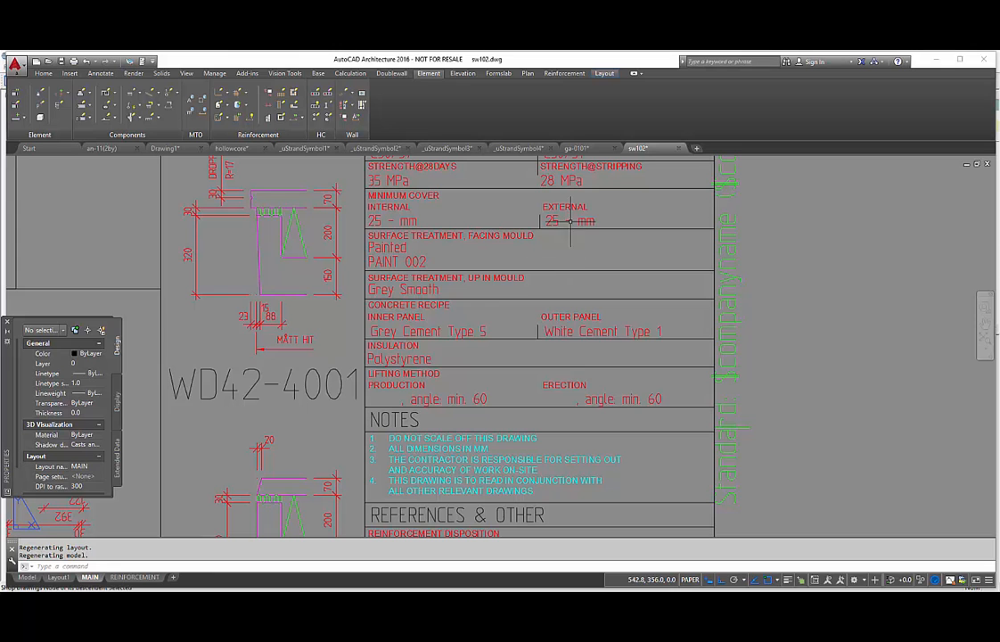
pyautogui.scroll(-4, 580, 330)
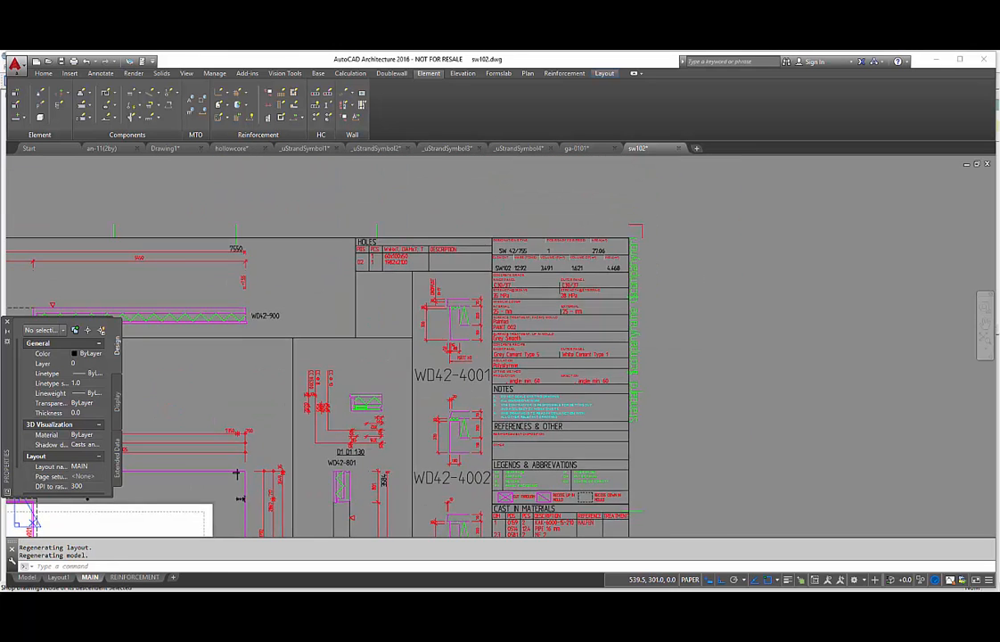
pyautogui.moveTo(580, 366); pyautogui.dragTo(561, 284, button='middle')
pyautogui.scroll(-2, 561, 283)
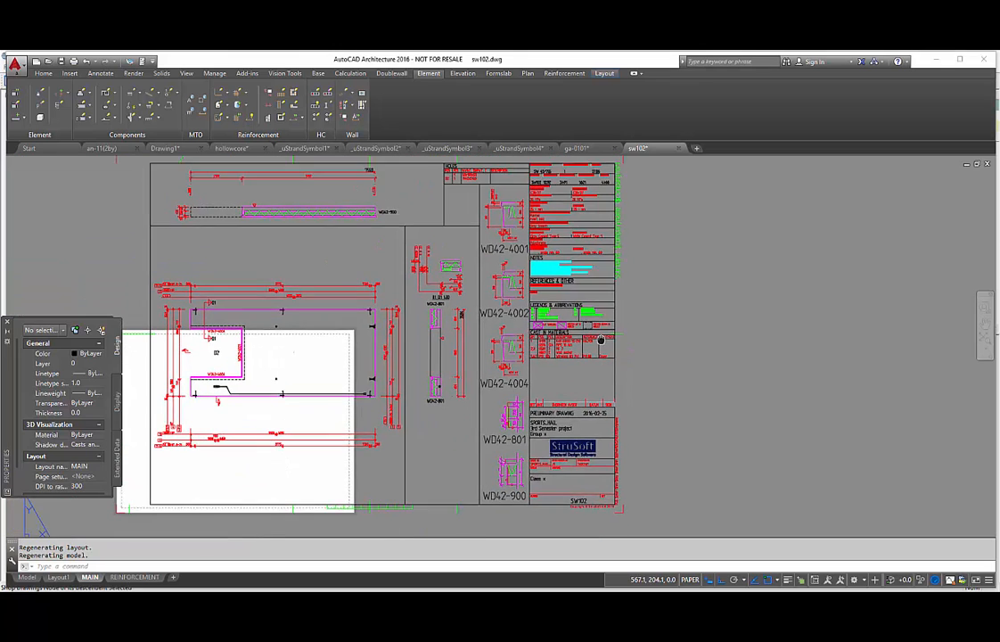
# Step: Examine the REINFORCEMENT layout's cast-in materials, reinforcement table and specification panel, and return to model space
pyautogui.click(135, 577)
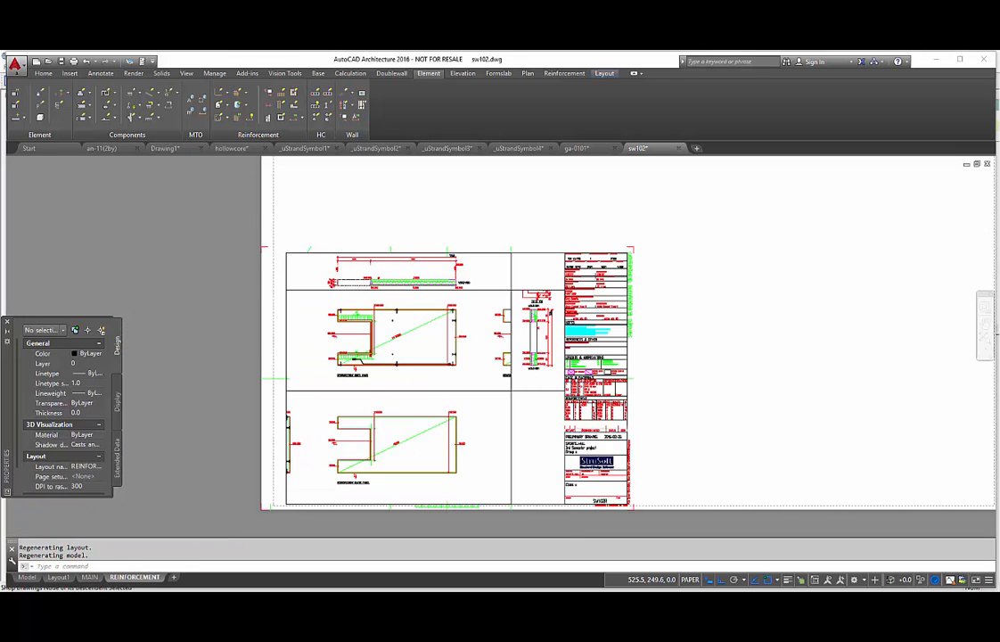
pyautogui.scroll(3, 587, 337)
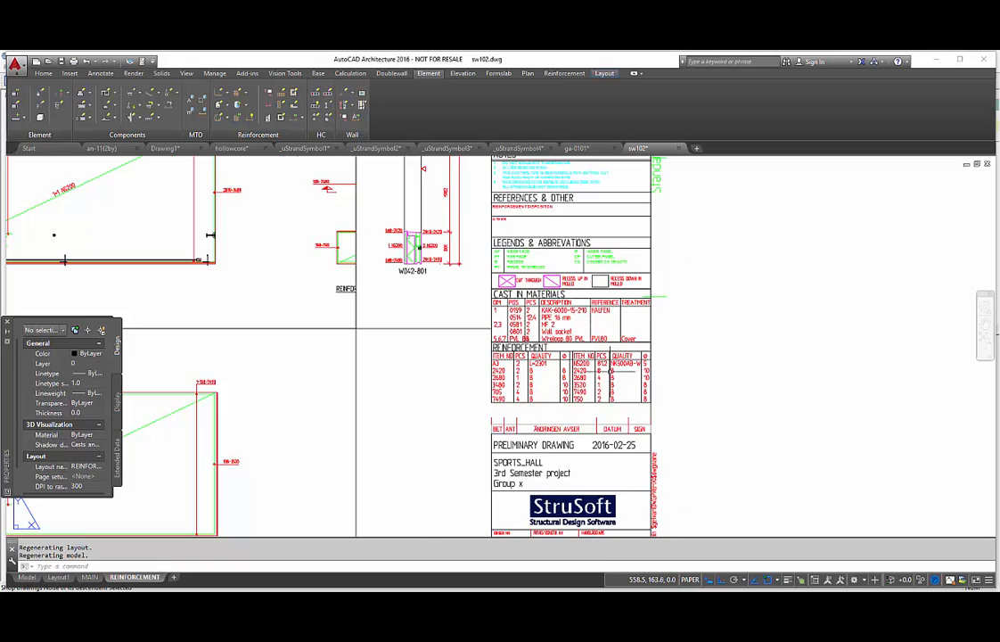
pyautogui.scroll(3, 590, 355)
pyautogui.scroll(-2, 586, 362)
pyautogui.moveTo(592, 319); pyautogui.dragTo(574, 431, button='middle')
pyautogui.moveTo(572, 300); pyautogui.dragTo(592, 450, button='middle')
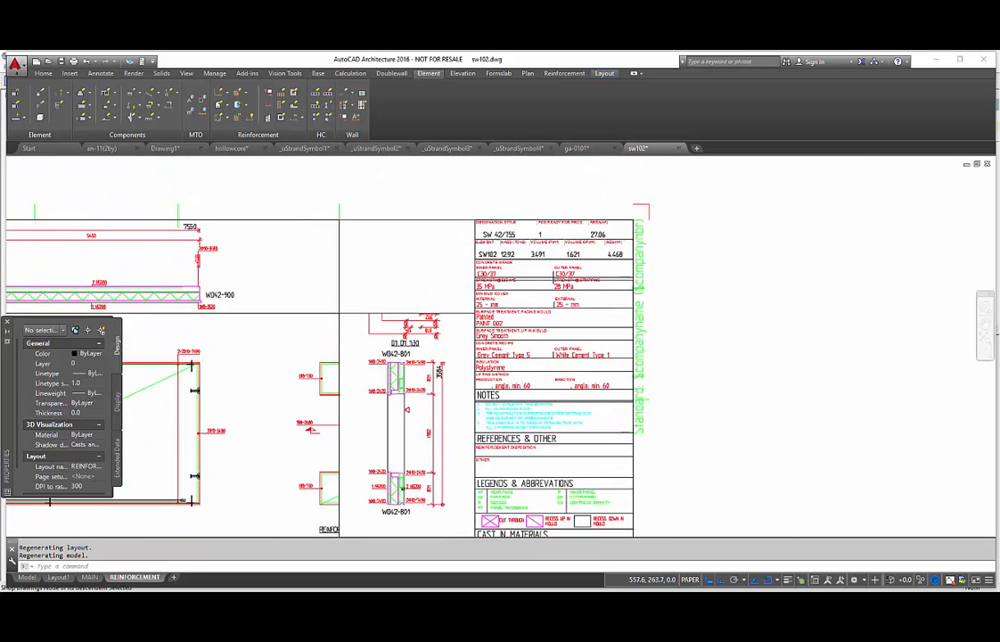
pyautogui.scroll(-2, 459, 376)
pyautogui.moveTo(459, 376); pyautogui.dragTo(613, 261, button='middle')
pyautogui.click(23, 581)
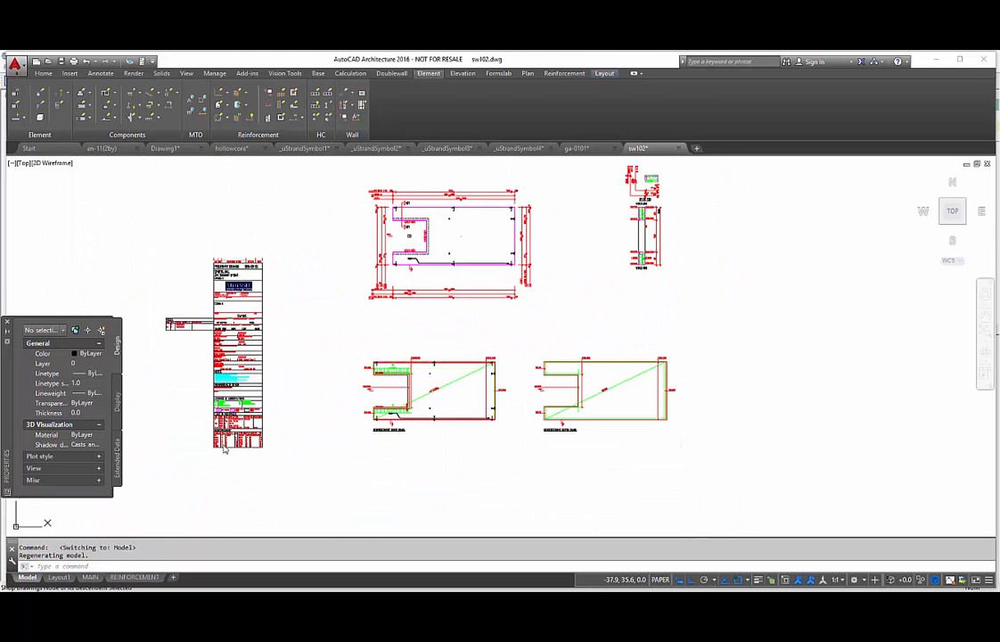